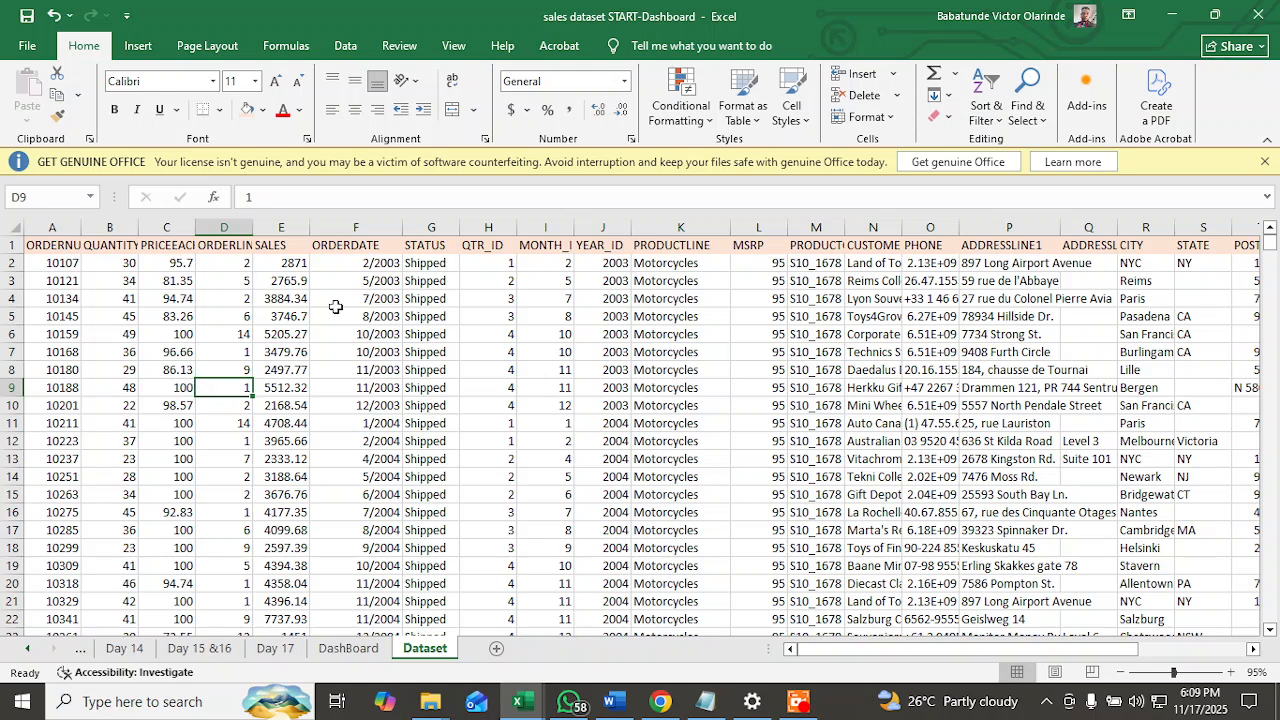
Examine the Dataset sheet's column headers from ORDERNUMBER through PRODUCTLINE and the product line entries.
click(42, 246)
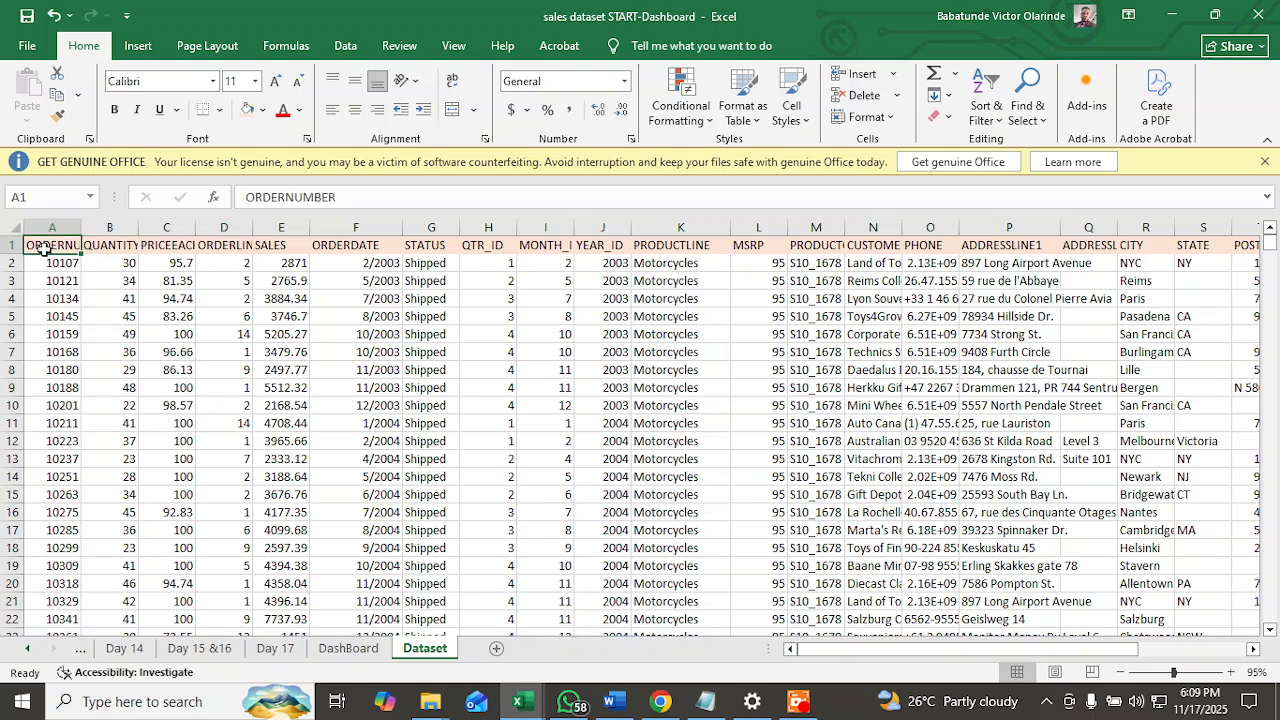
click(128, 246)
click(222, 246)
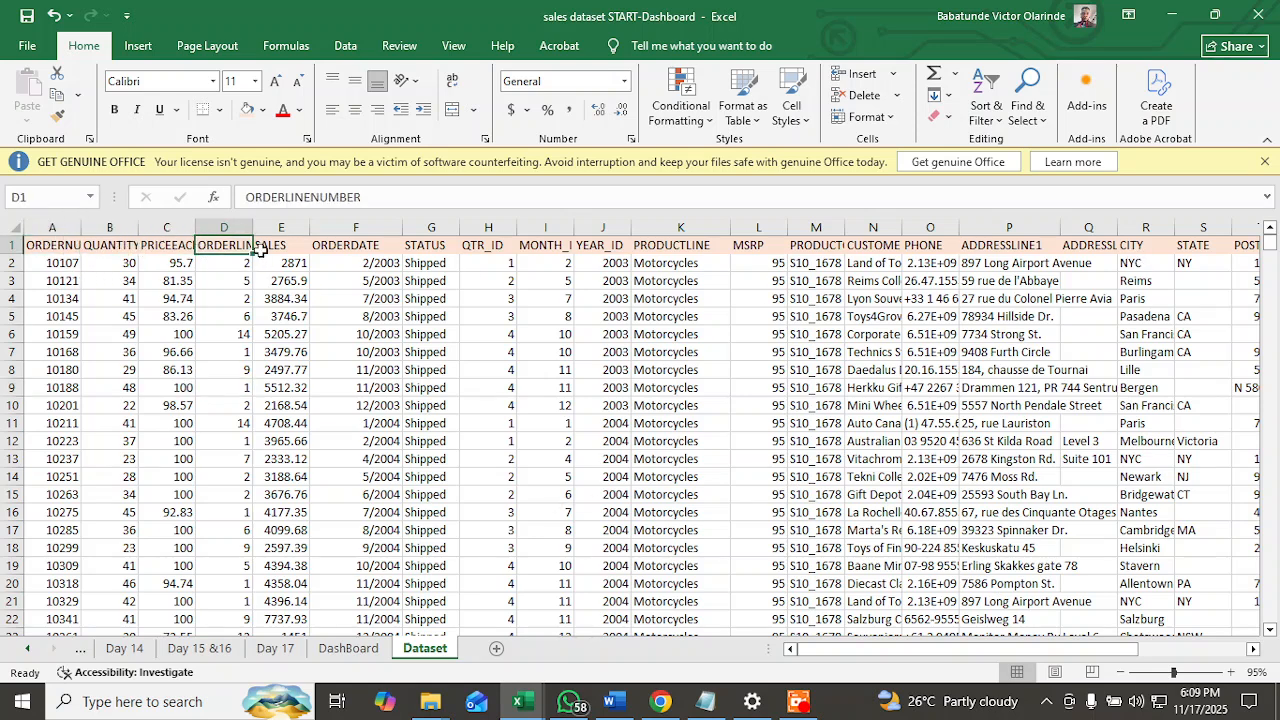
click(292, 248)
click(338, 248)
click(474, 248)
click(556, 246)
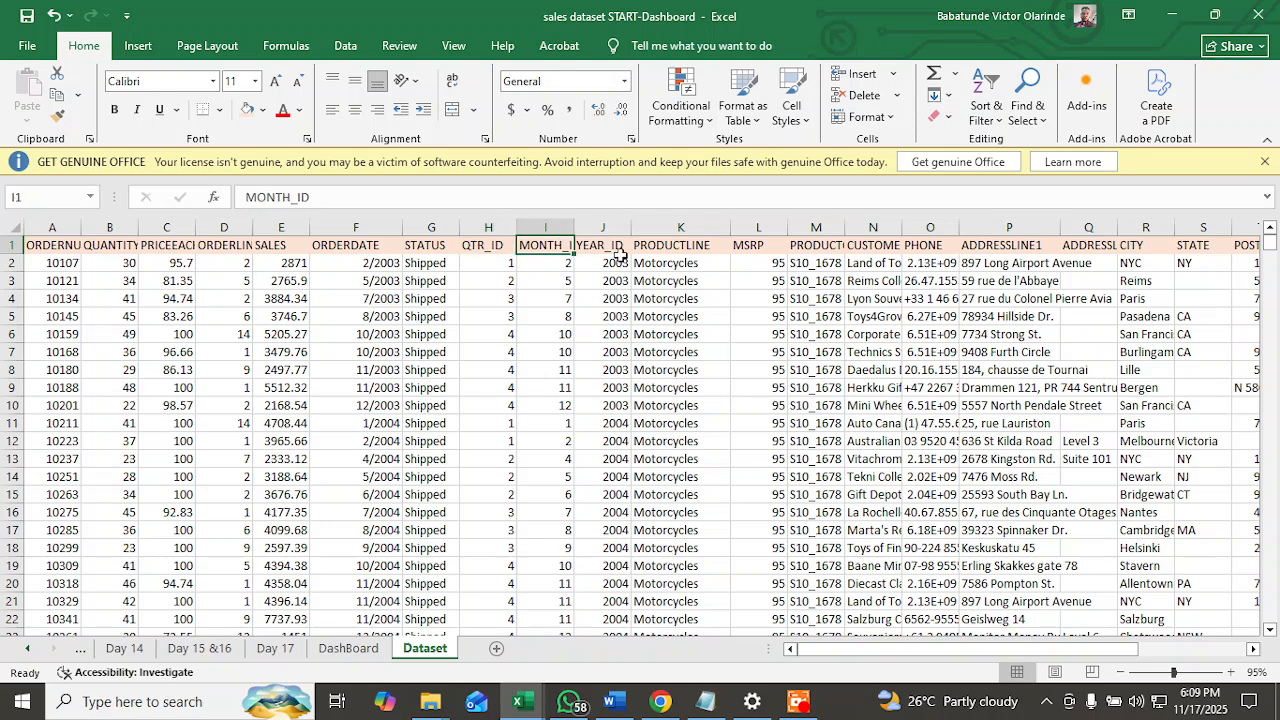
drag(642, 260, 642, 248)
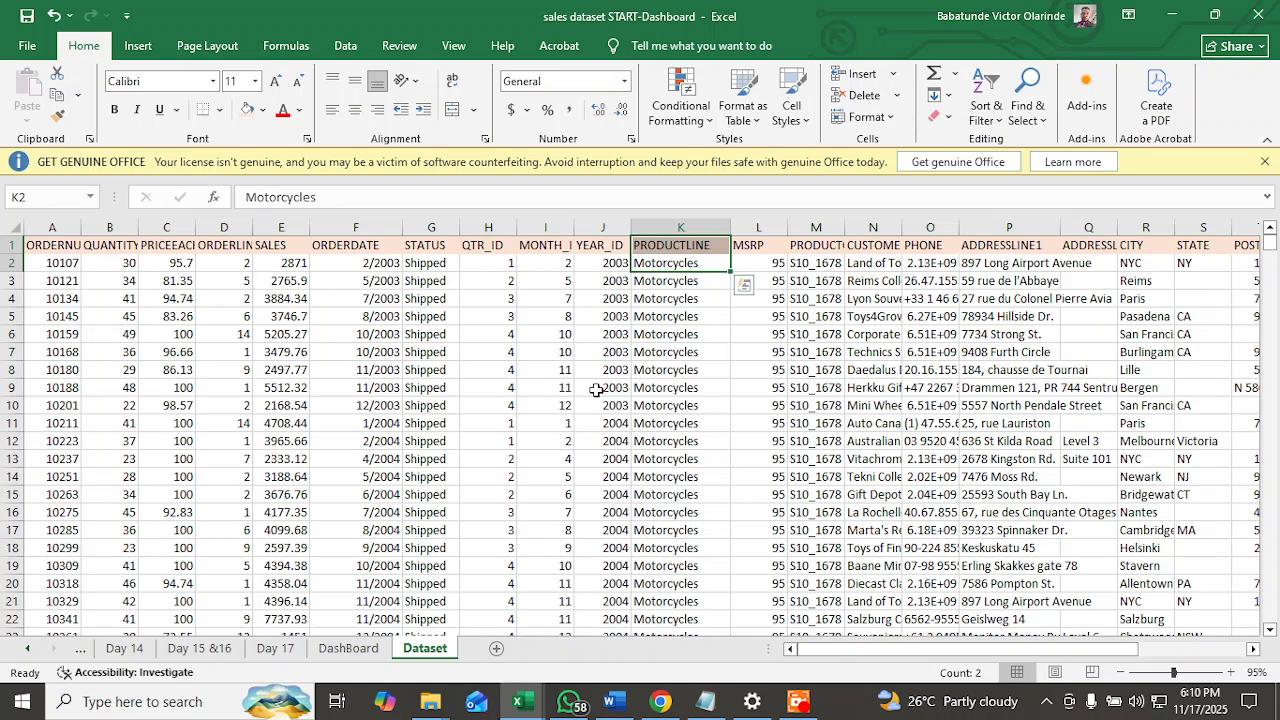
click(640, 406)
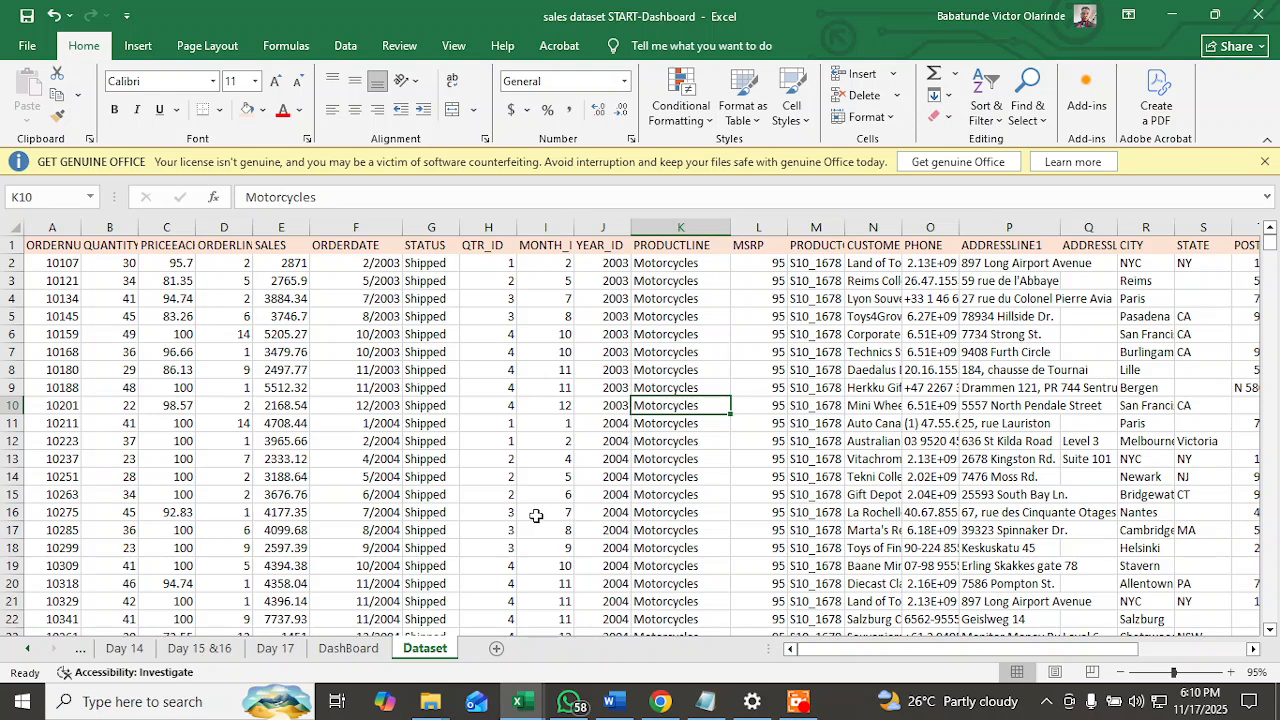
Create a PivotTable from all the data in the Dataset sheet, placed in cell A2 of the existing Day 17 worksheet.
click(12, 226)
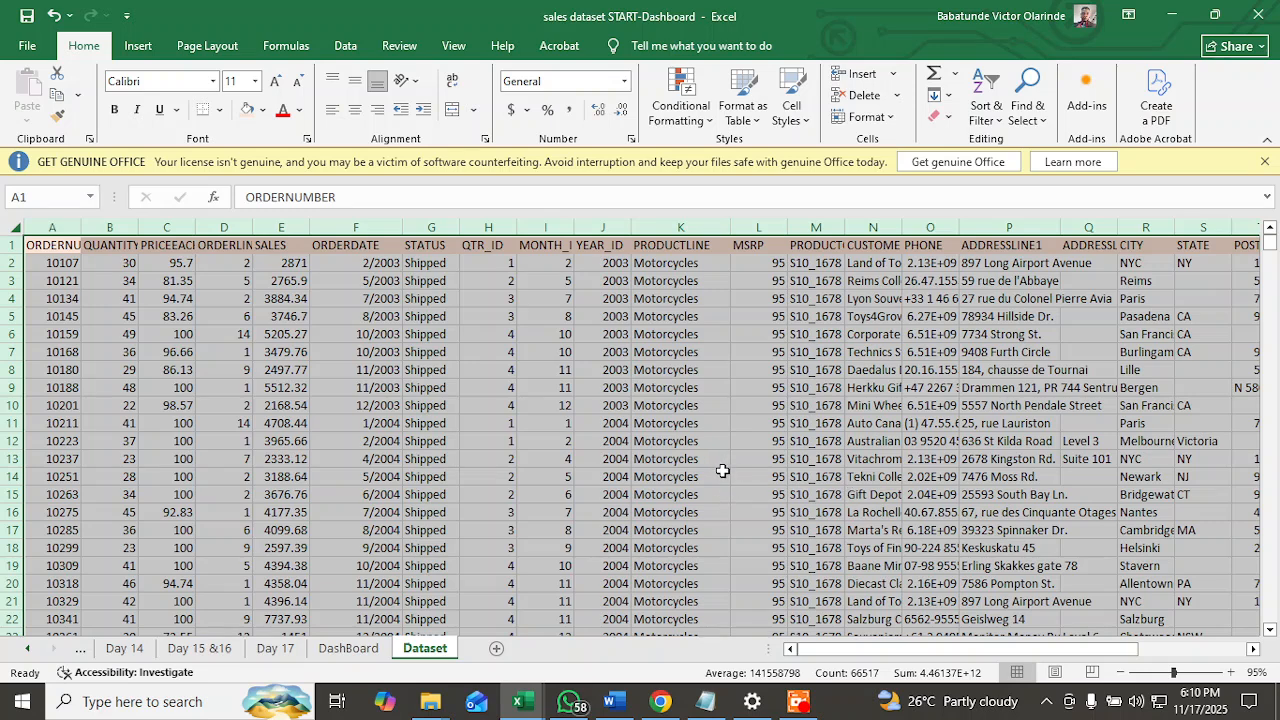
click(138, 45)
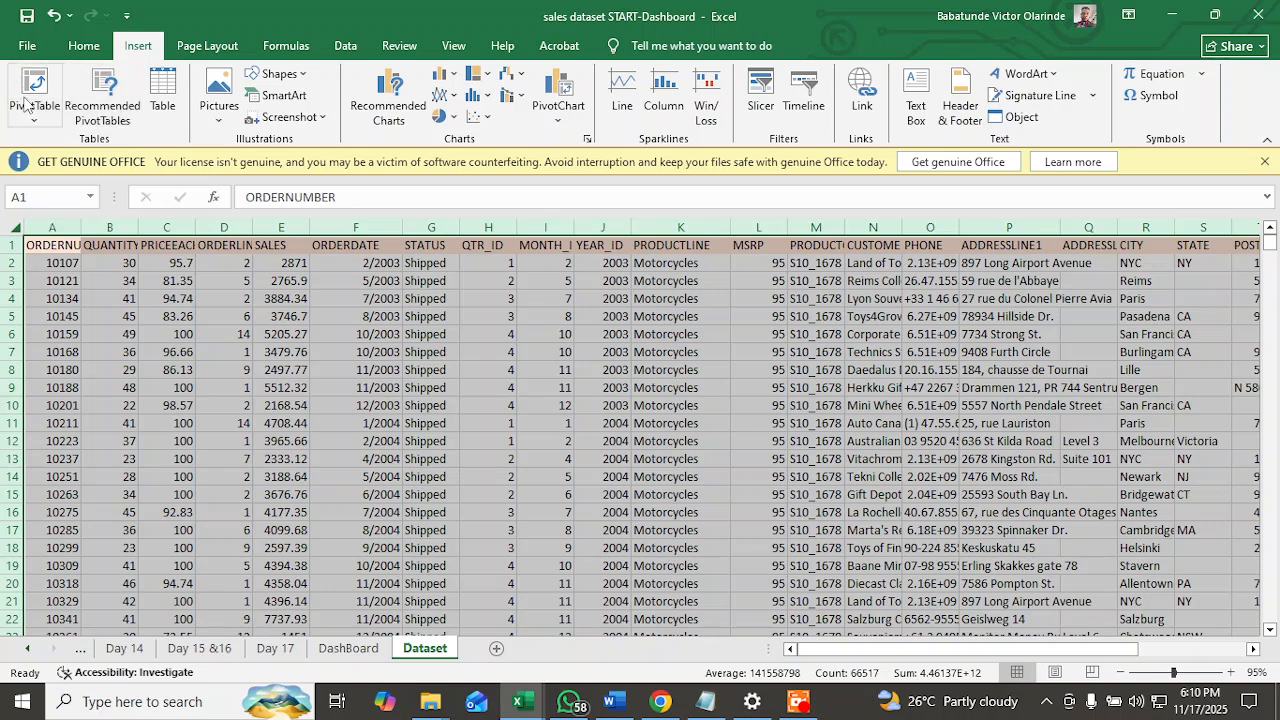
click(35, 88)
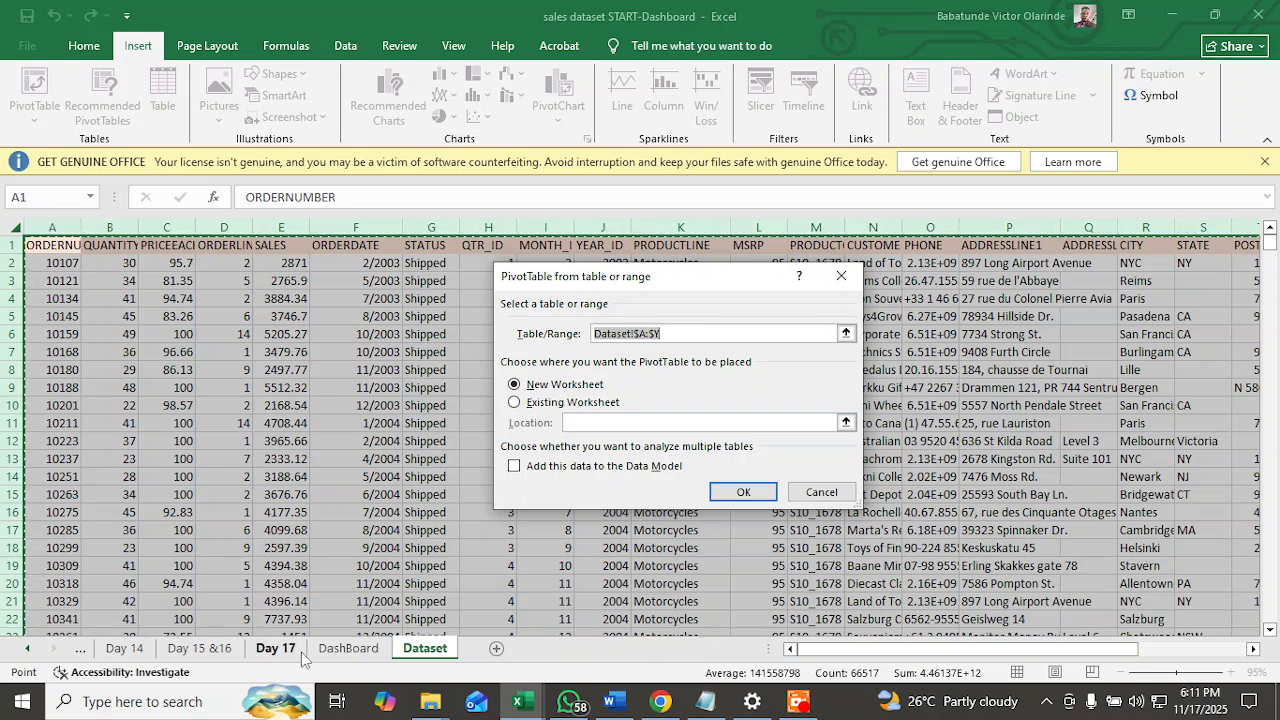
click(513, 403)
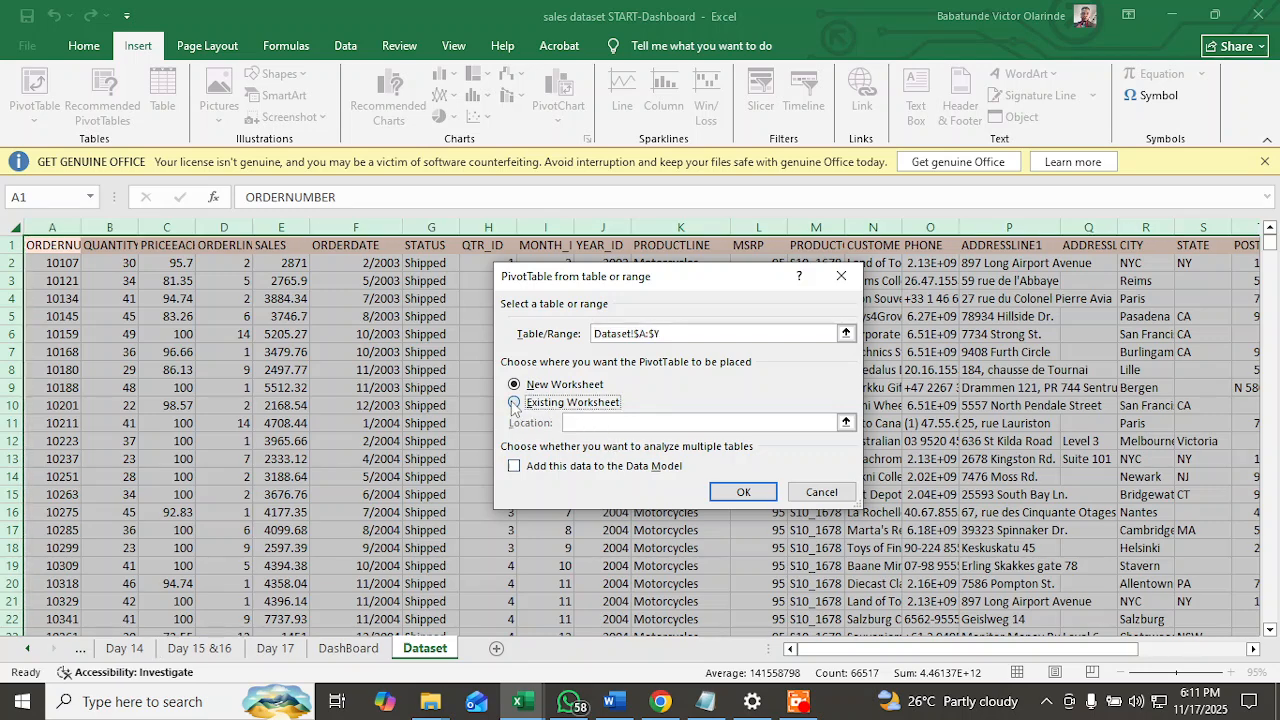
click(845, 423)
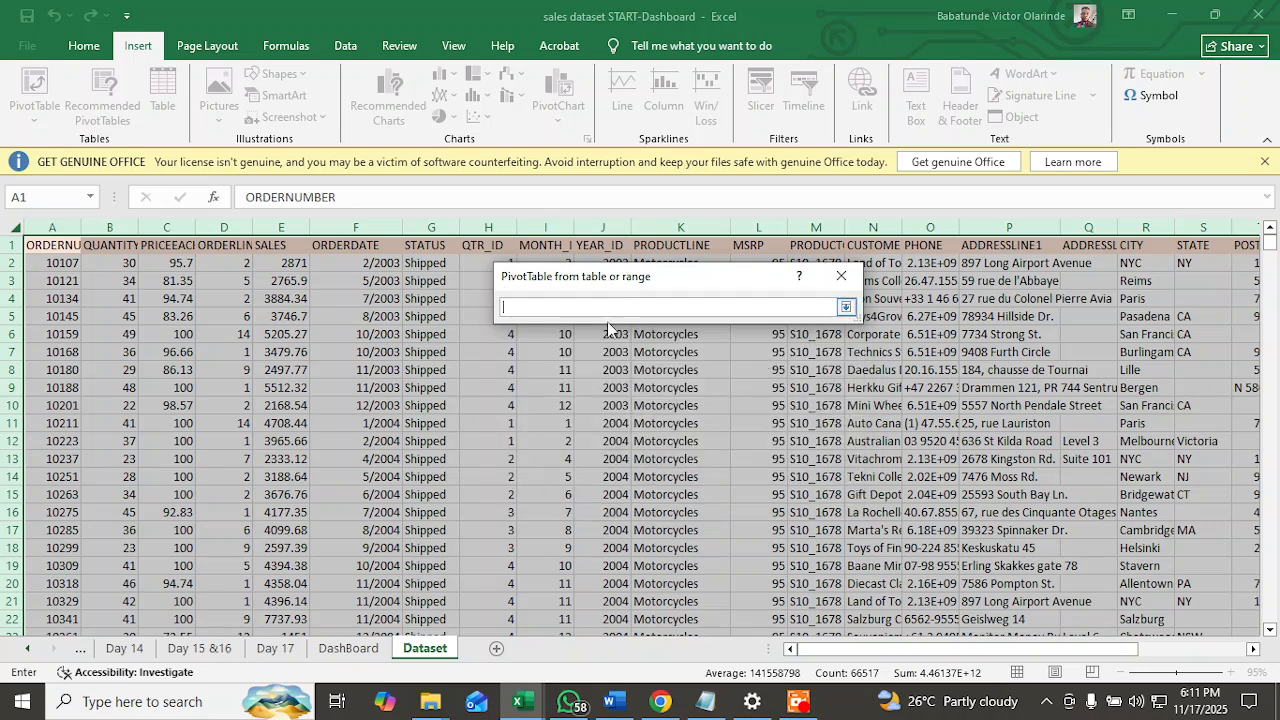
click(272, 648)
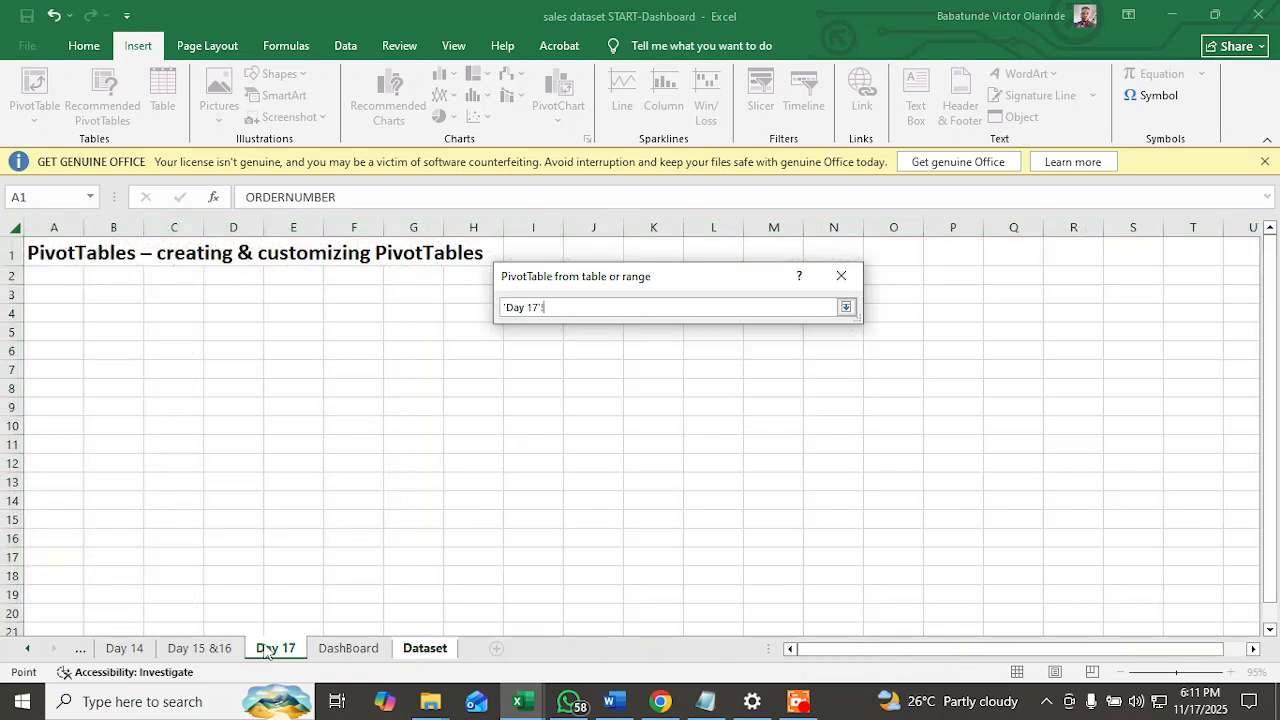
click(58, 278)
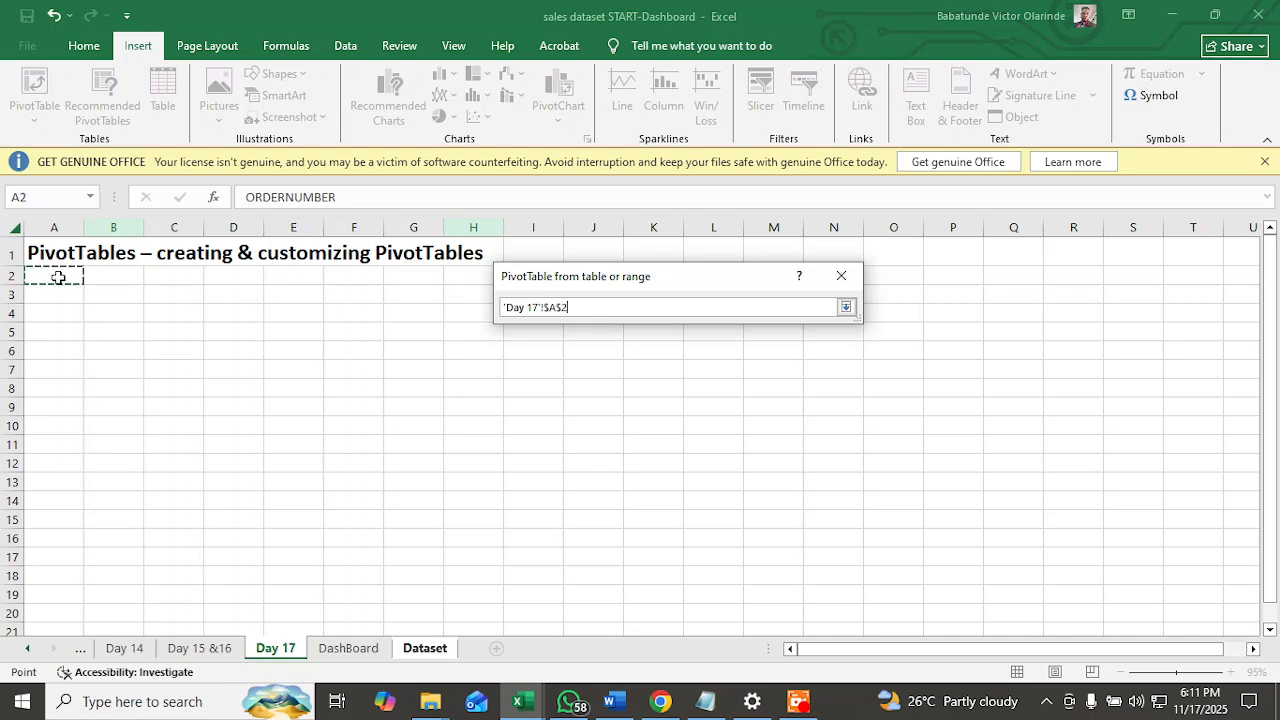
click(846, 307)
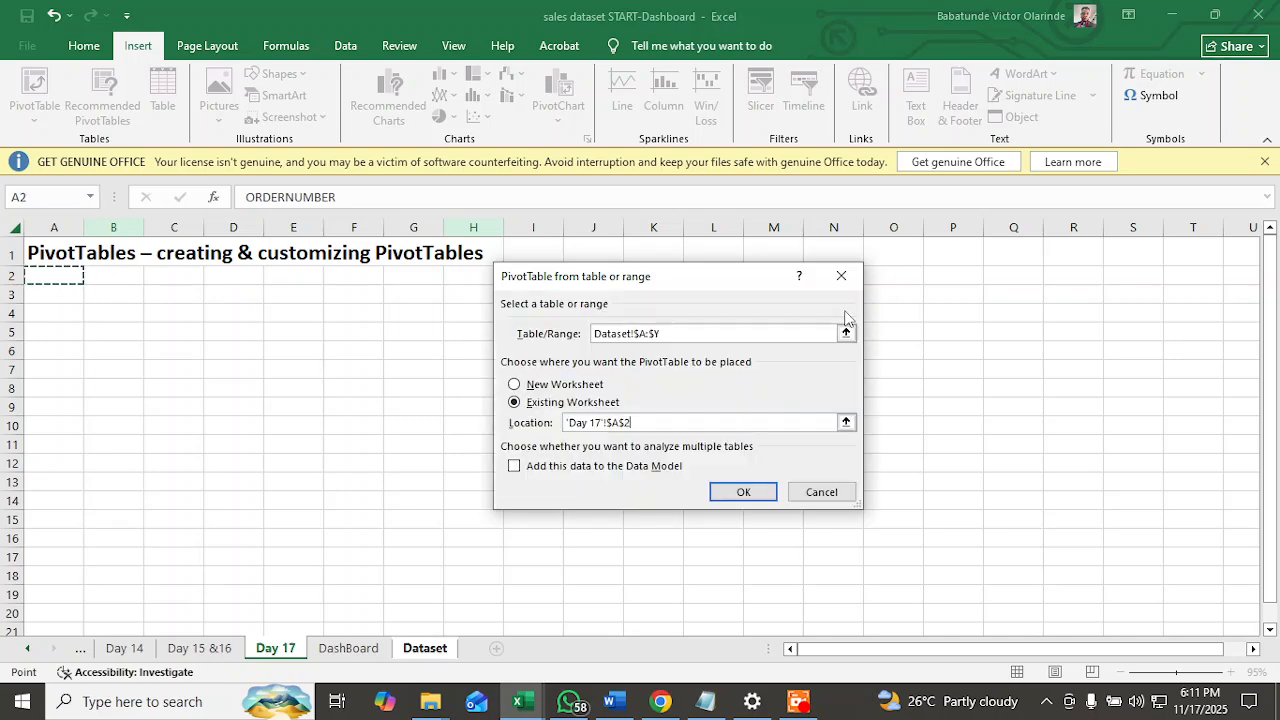
click(741, 491)
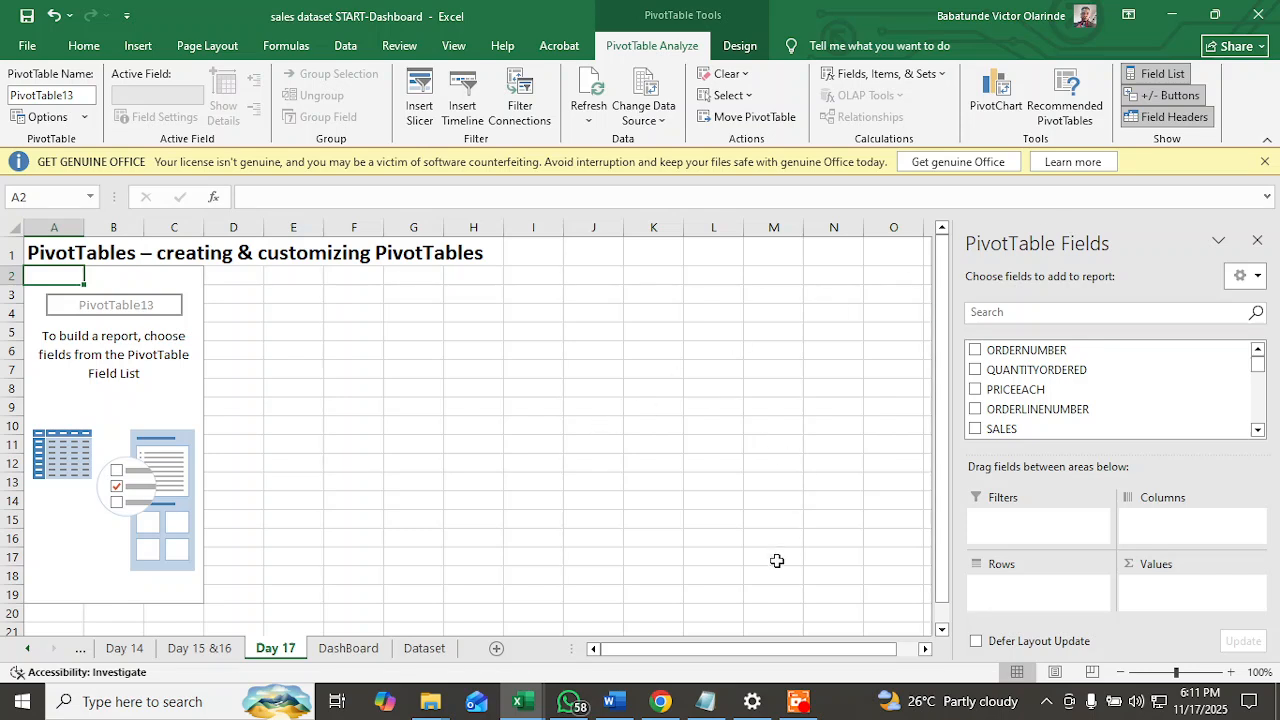
In the Dataset sheet, narrow the ORDERDATE column and fit the ORDERNUMBER, ORDERLINENUMBER and PRICEEACH columns to their contents.
click(424, 649)
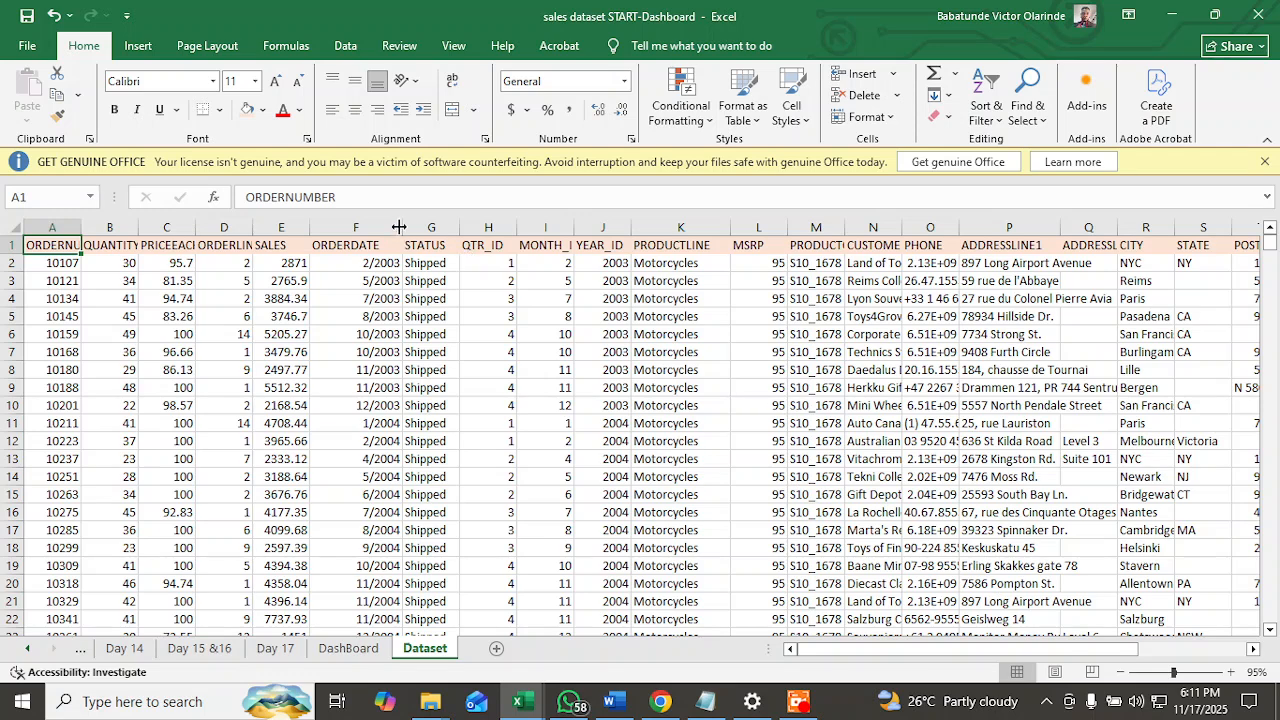
drag(403, 221, 383, 221)
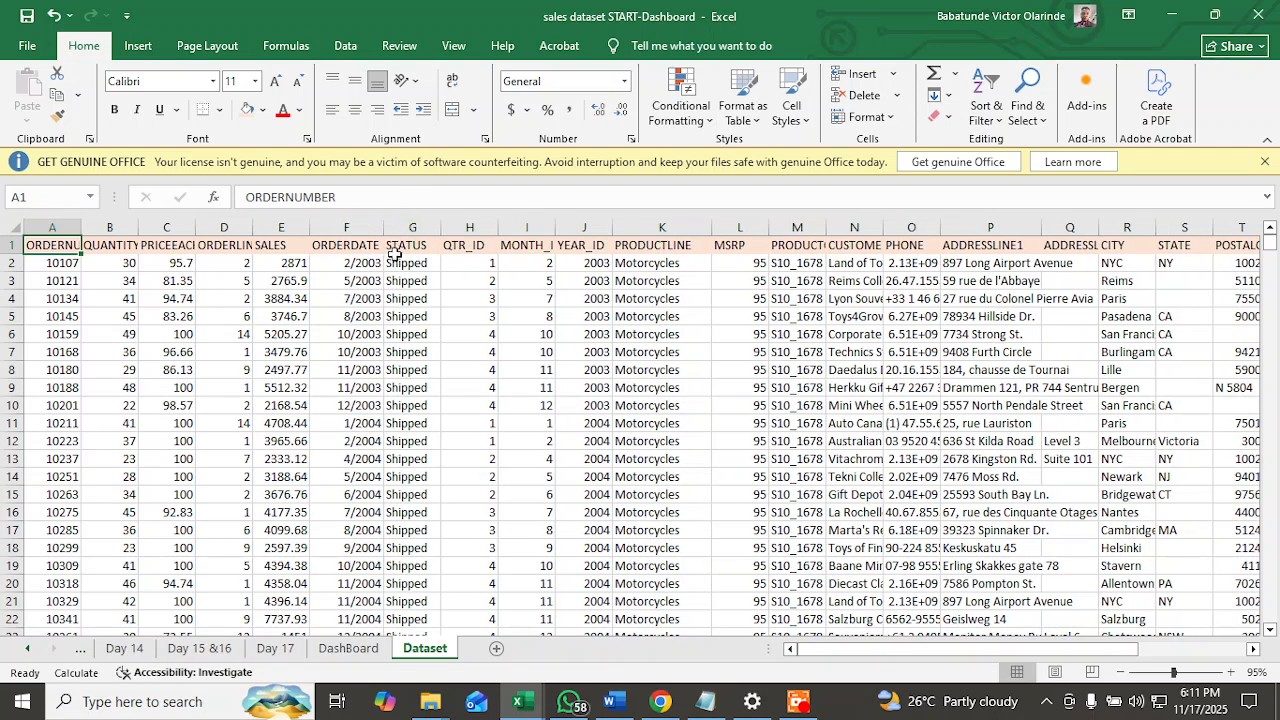
double_click(79, 224)
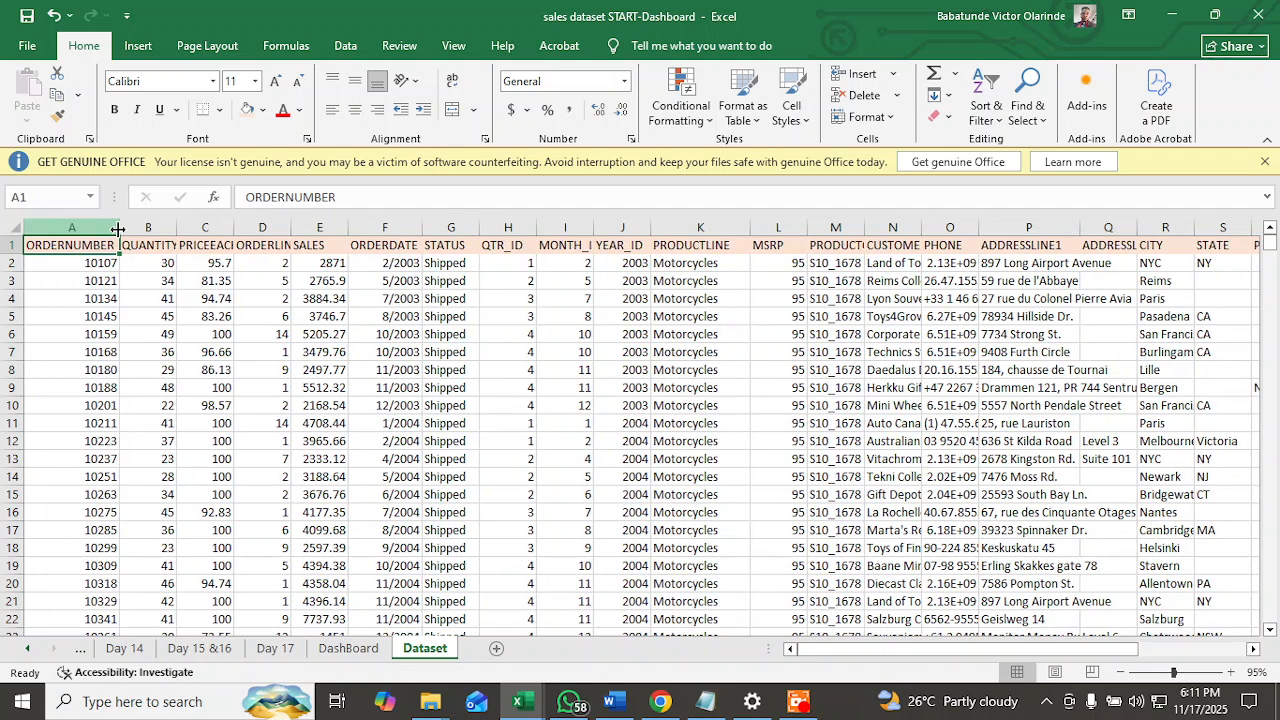
double_click(287, 224)
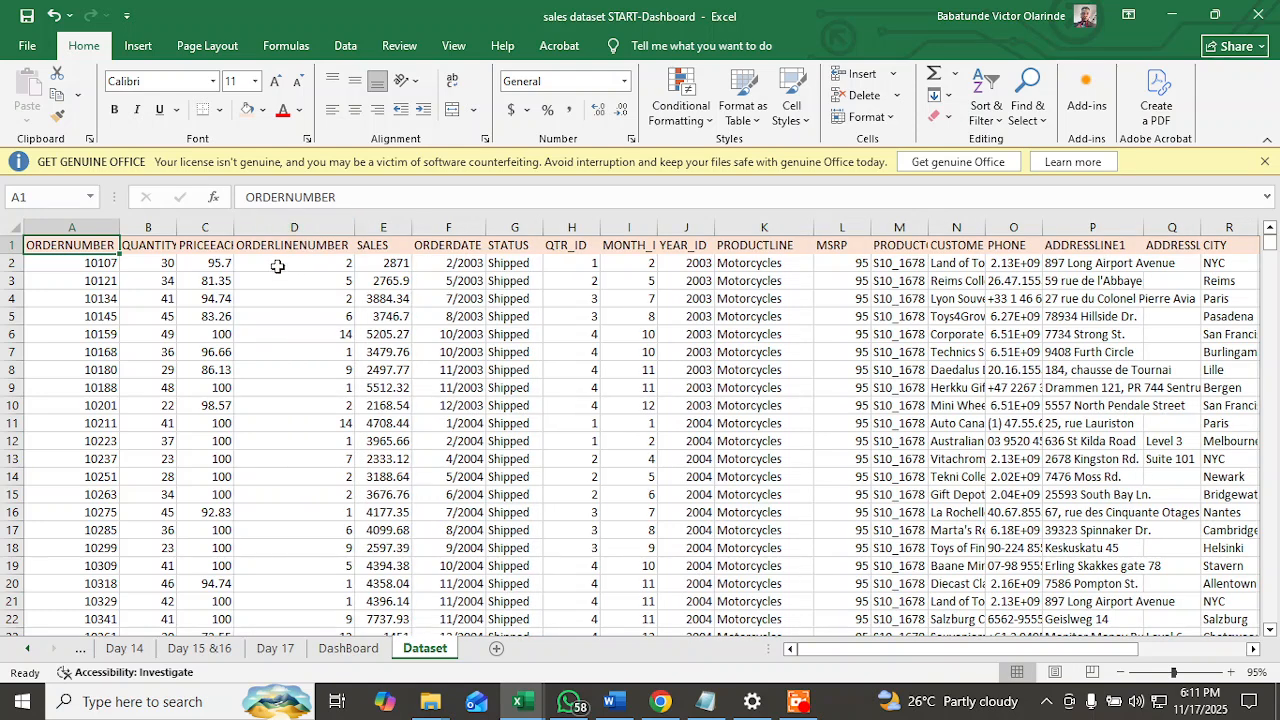
double_click(234, 224)
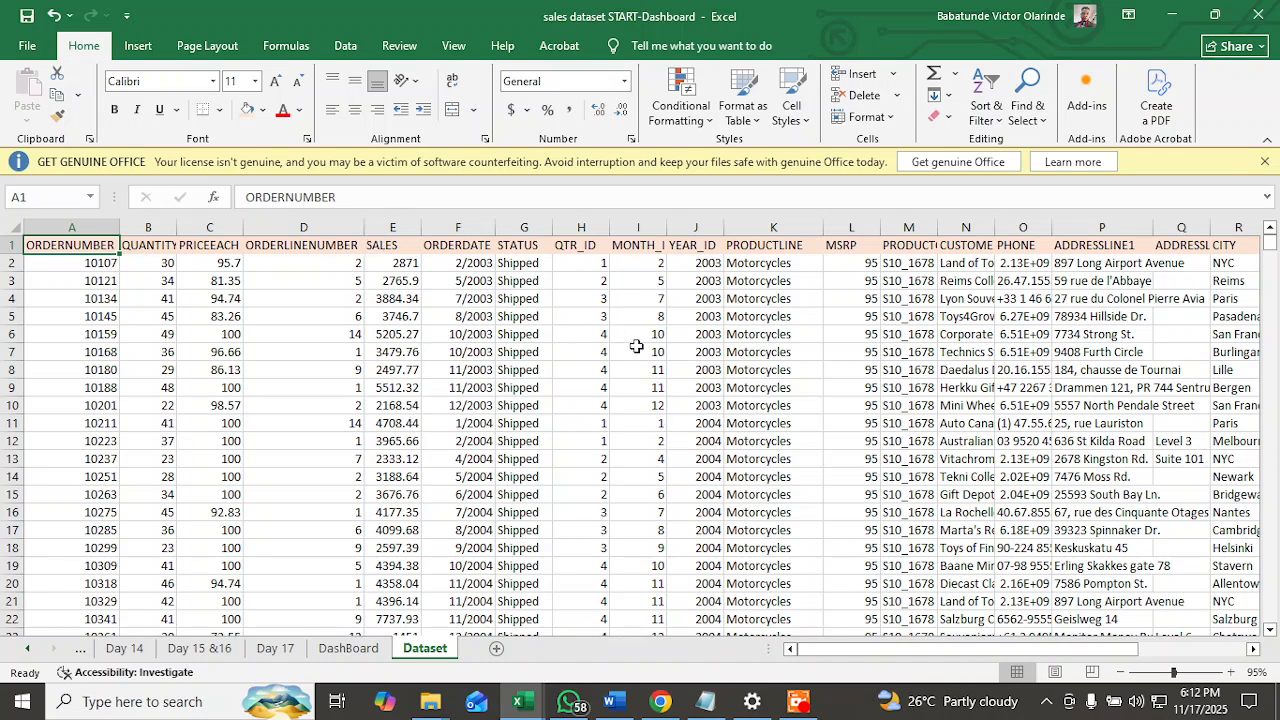
drag(864, 656, 902, 656)
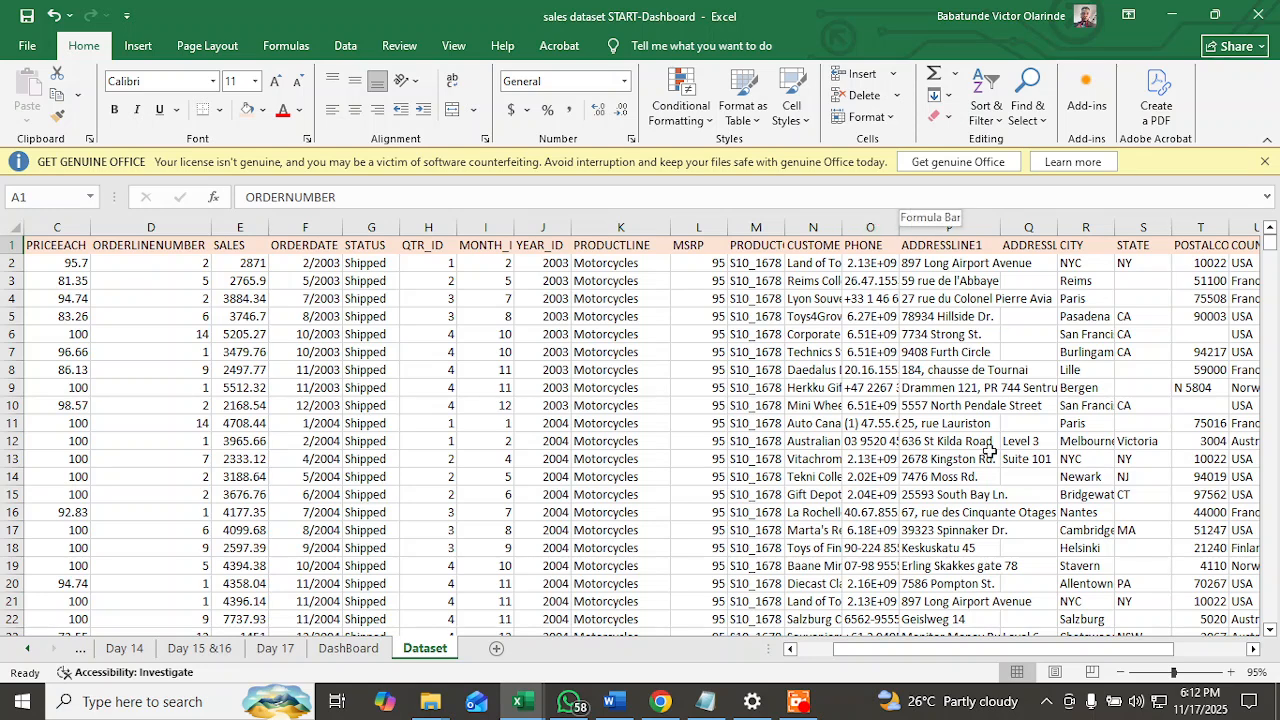
Add the SALES field to the values of the PivotTable on the Day 17 sheet.
click(274, 650)
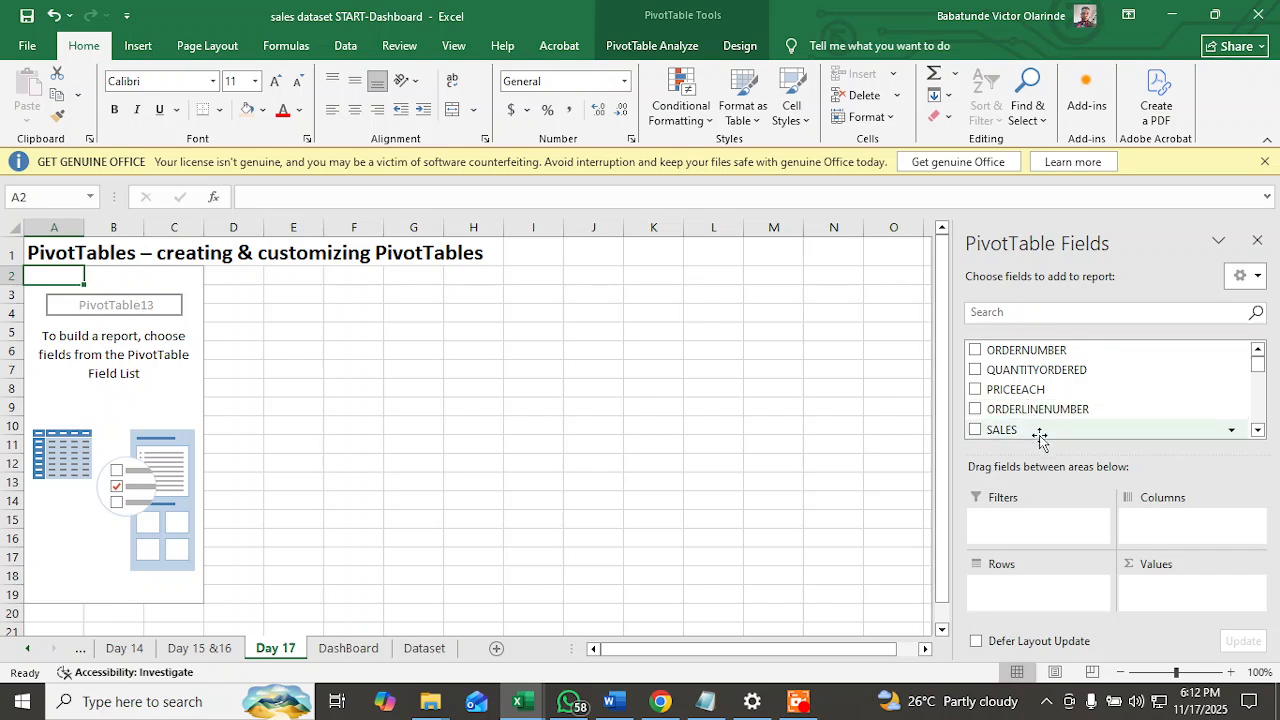
click(975, 430)
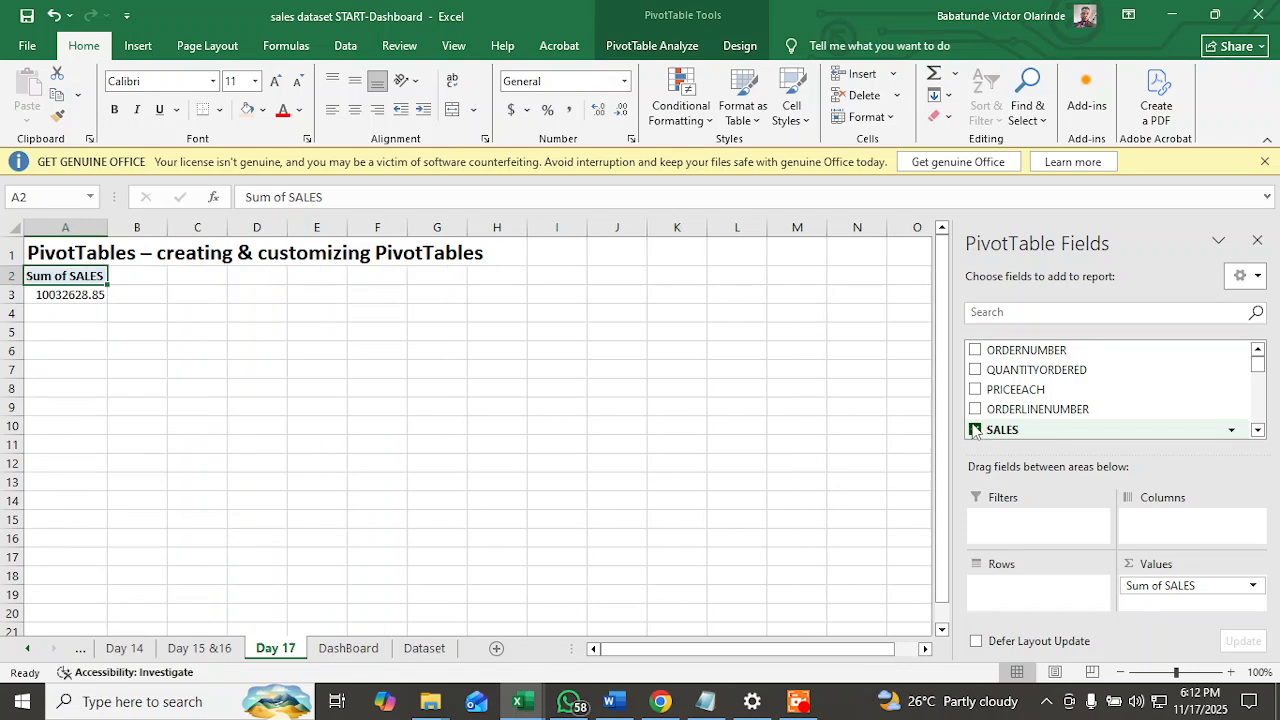
click(975, 430)
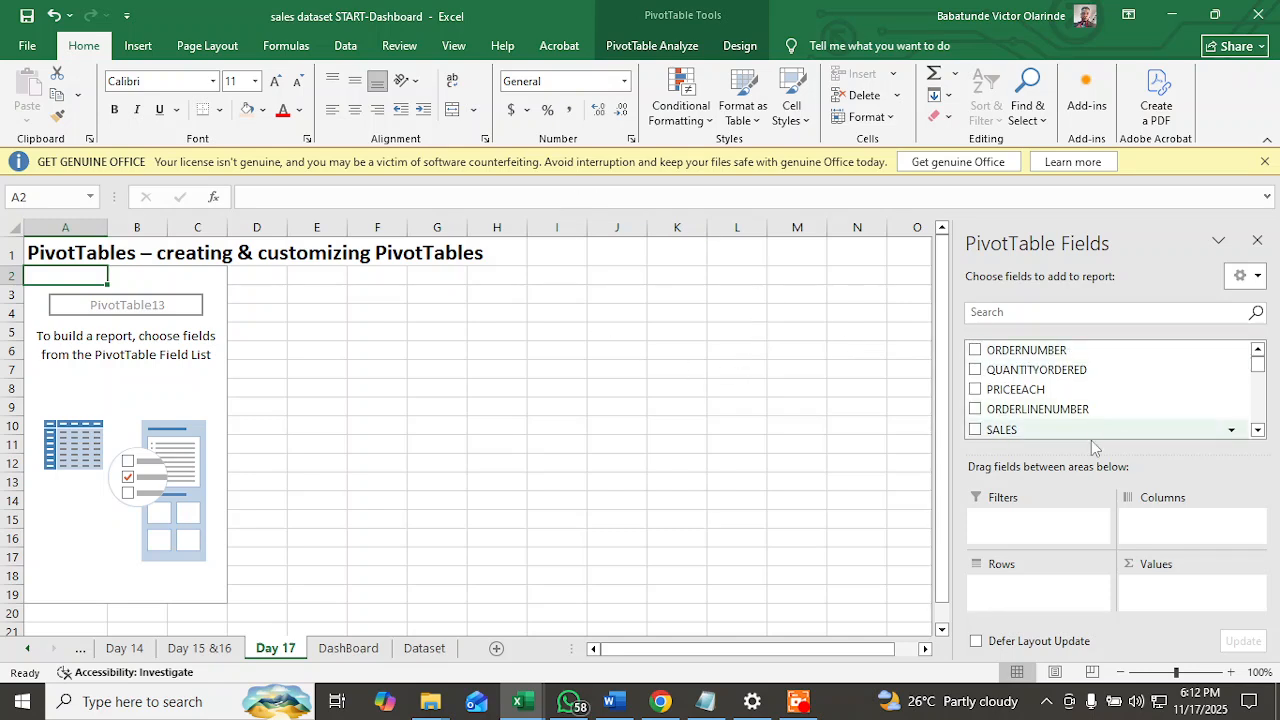
click(976, 430)
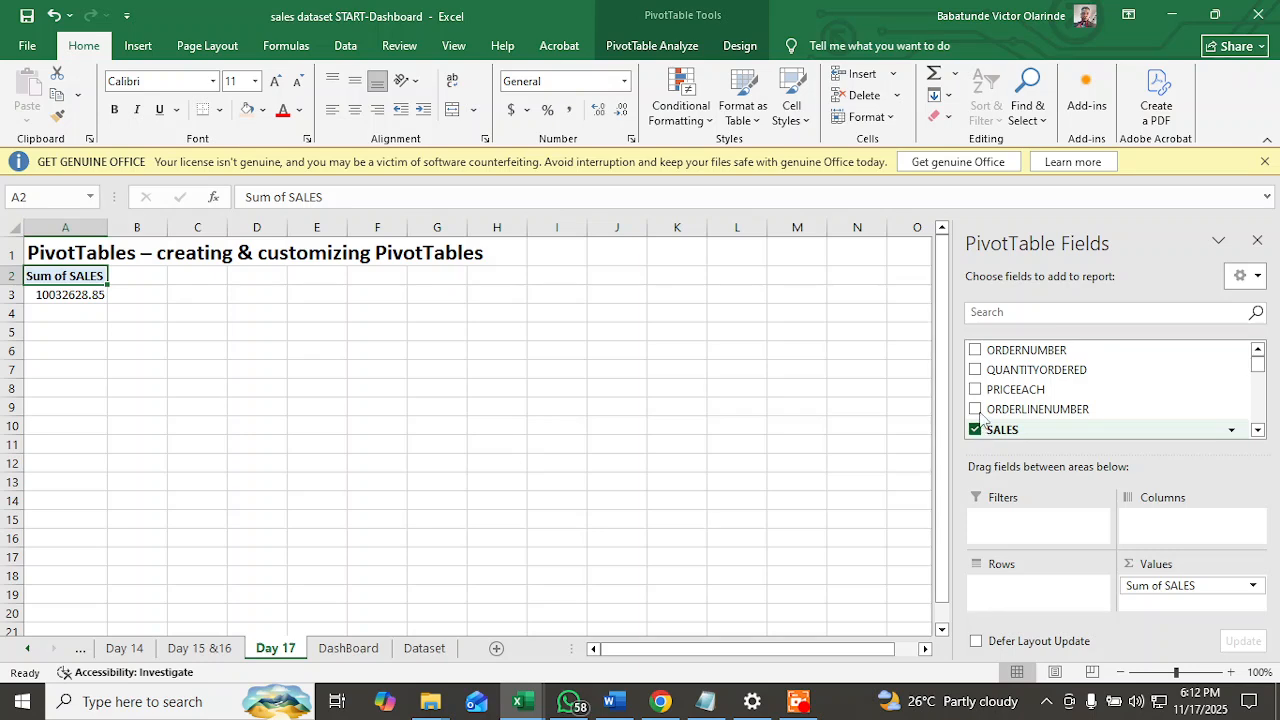
Search the PivotTable fields for "city", add CITY as the row field, and look through the sales by city.
click(978, 311)
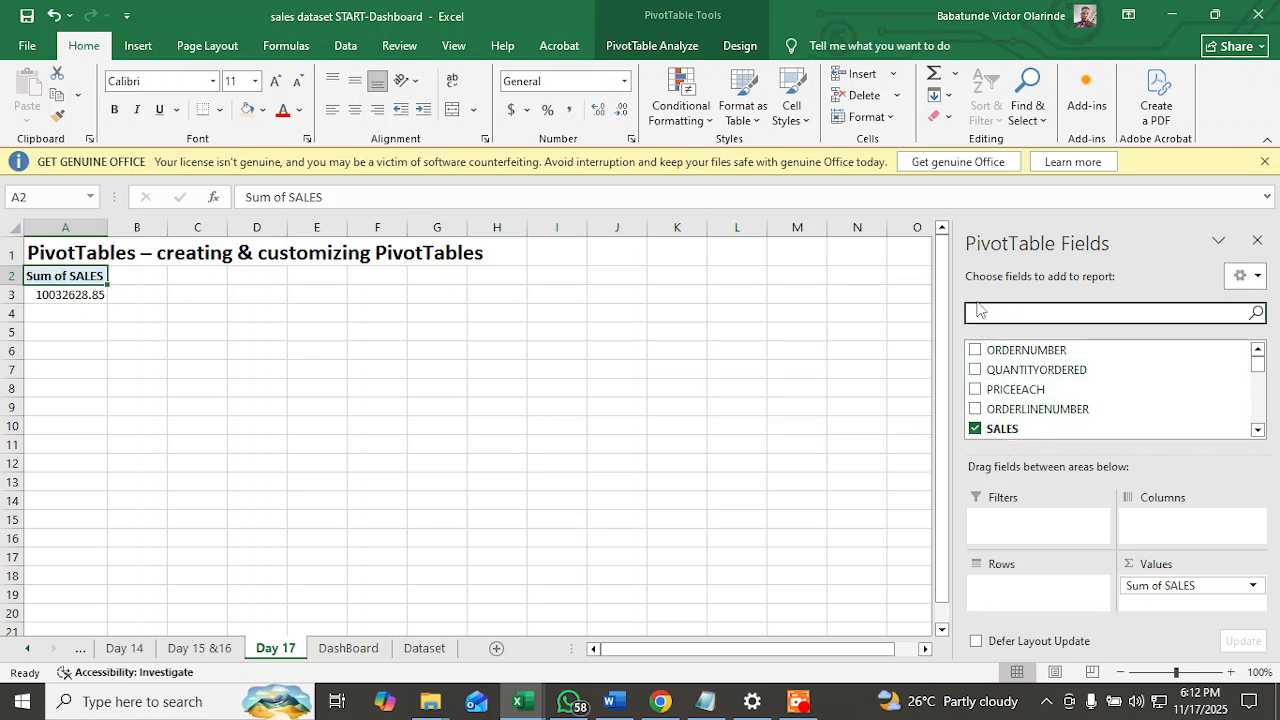
text(ci)
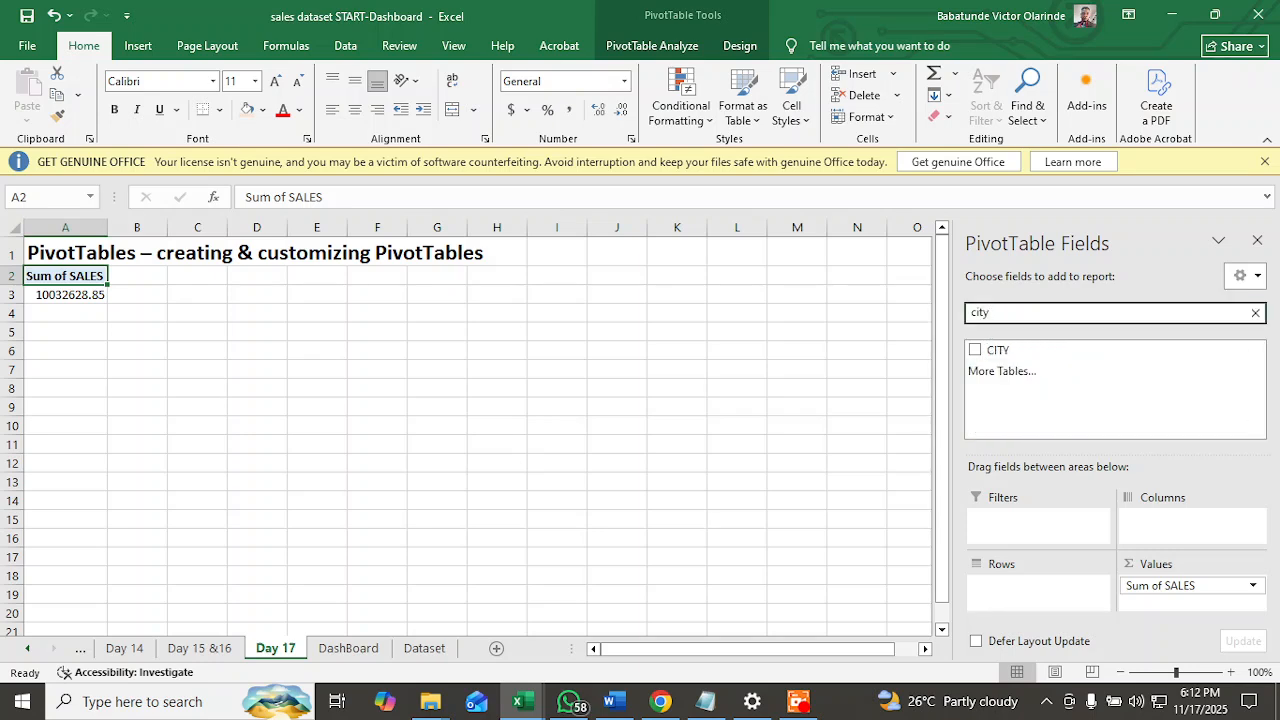
text(ty)
click(975, 350)
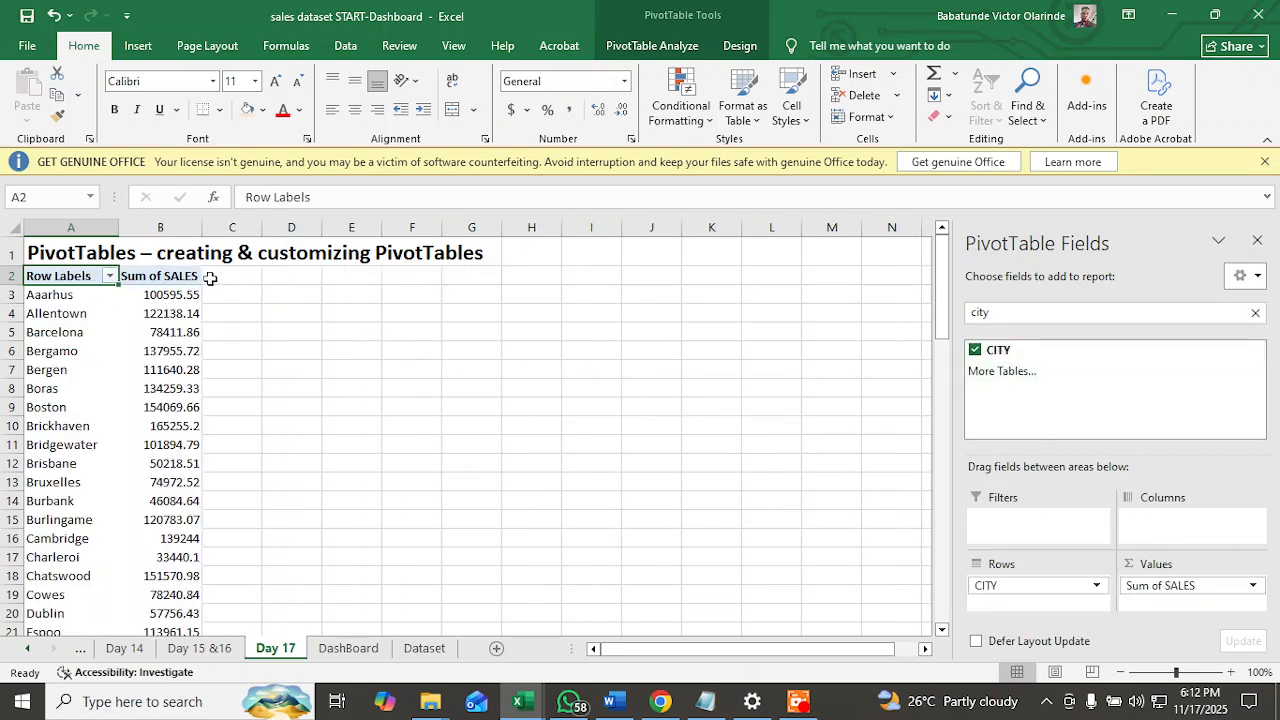
scroll(104, 376, down, 19)
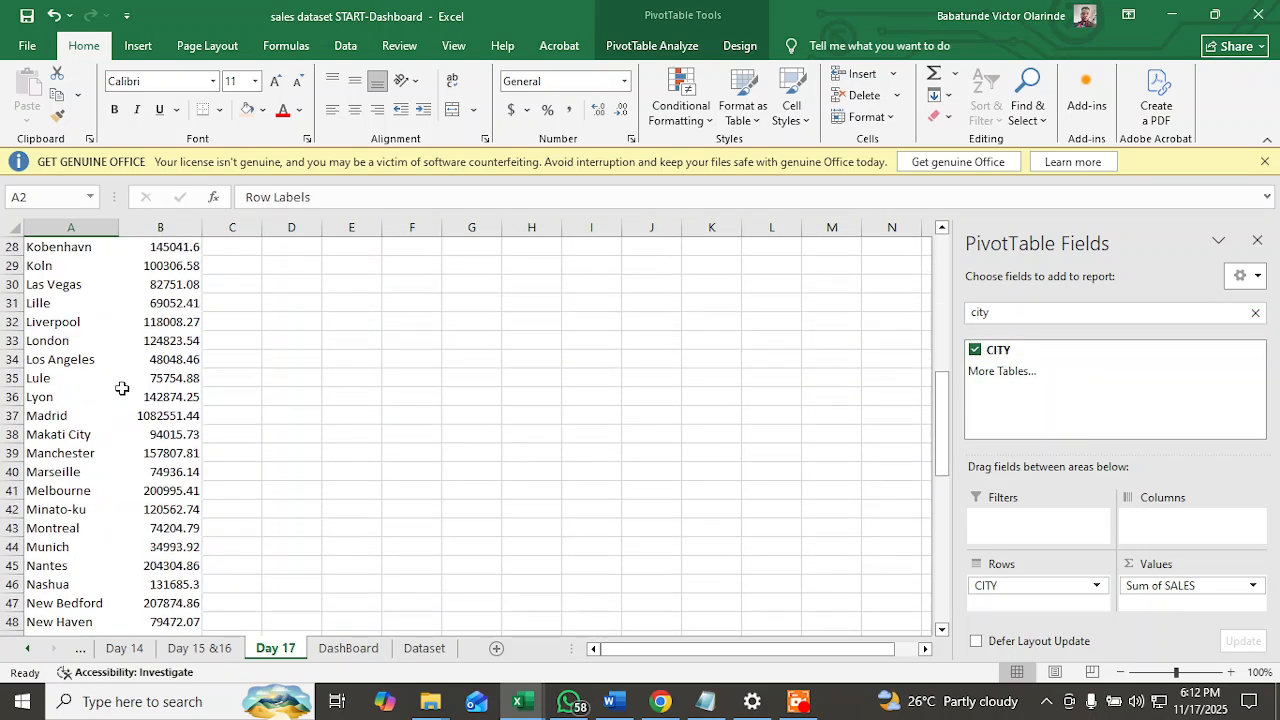
scroll(123, 383, down, 10)
scroll(123, 383, up, 20)
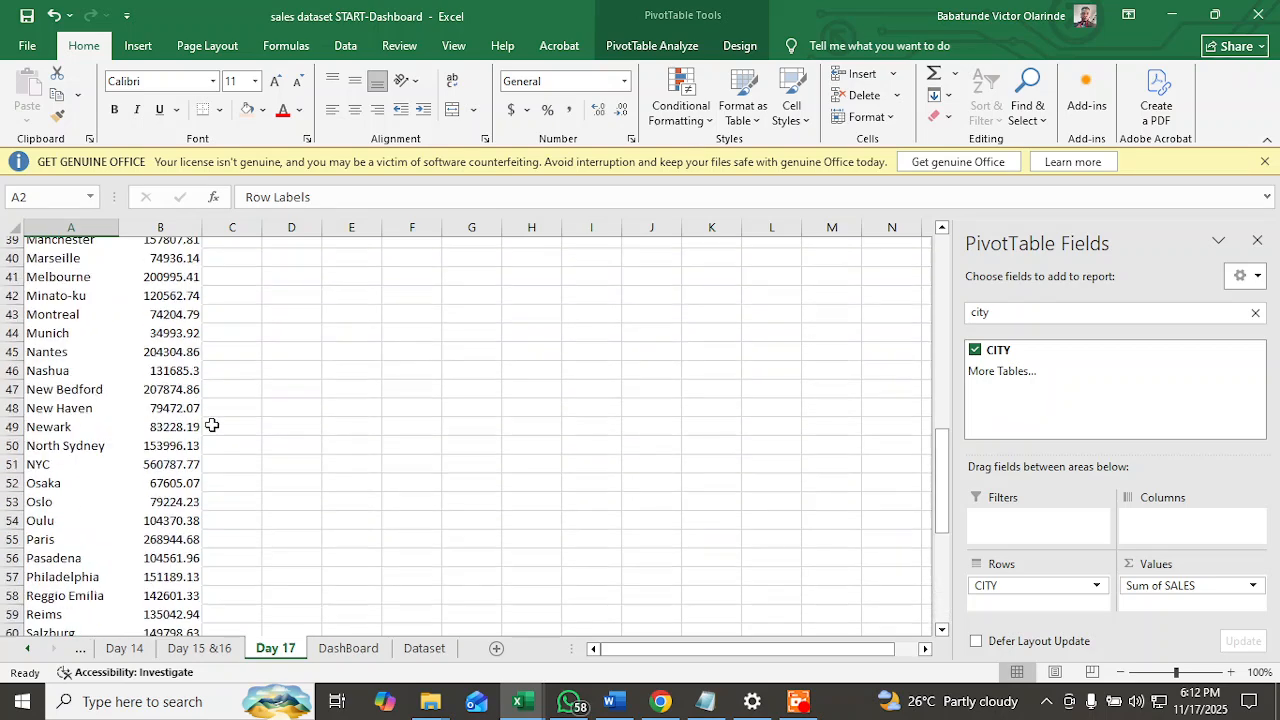
scroll(175, 412, up, 4)
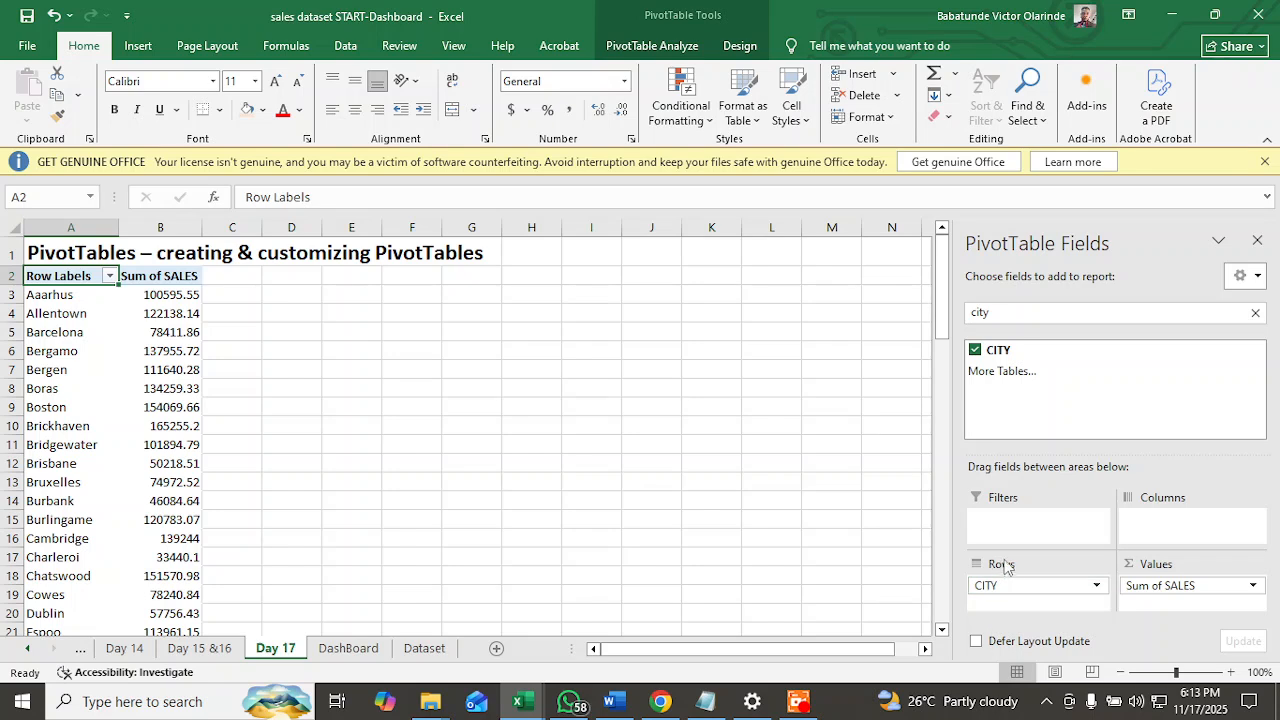
Try the CITY field as the PivotTable's columns and return it to the rows.
drag(1010, 595, 1162, 522)
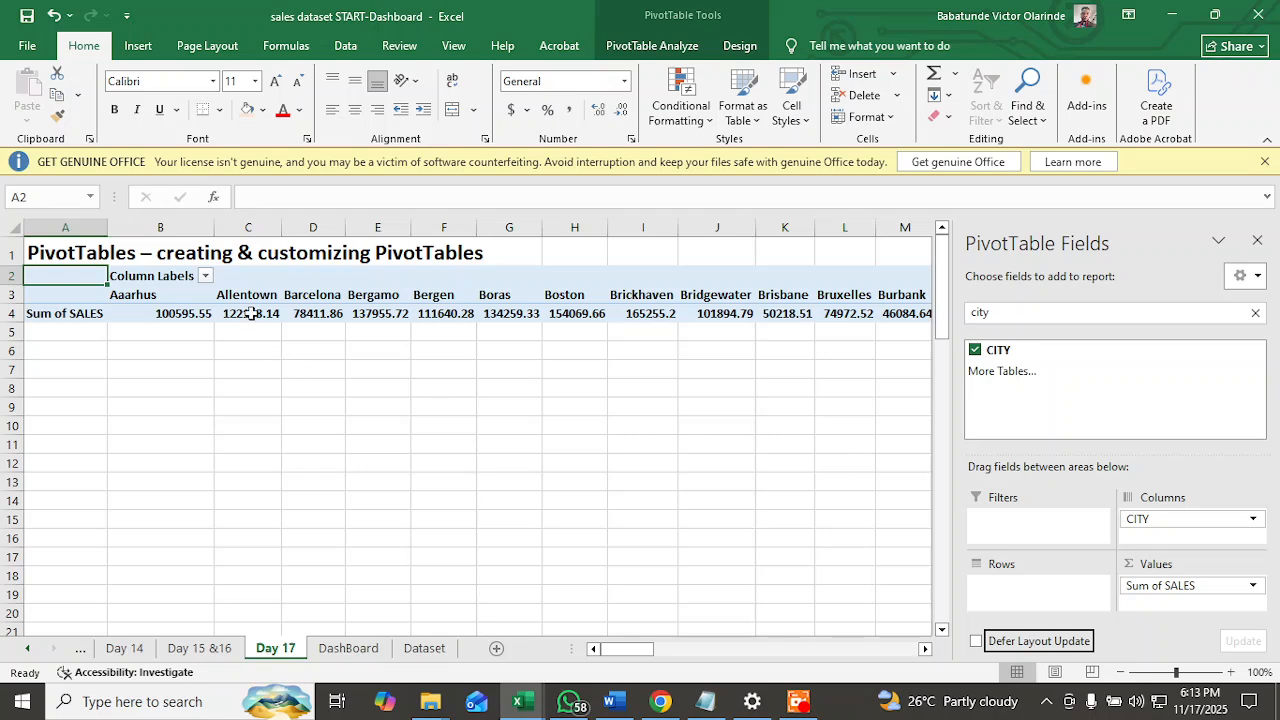
drag(622, 649, 564, 657)
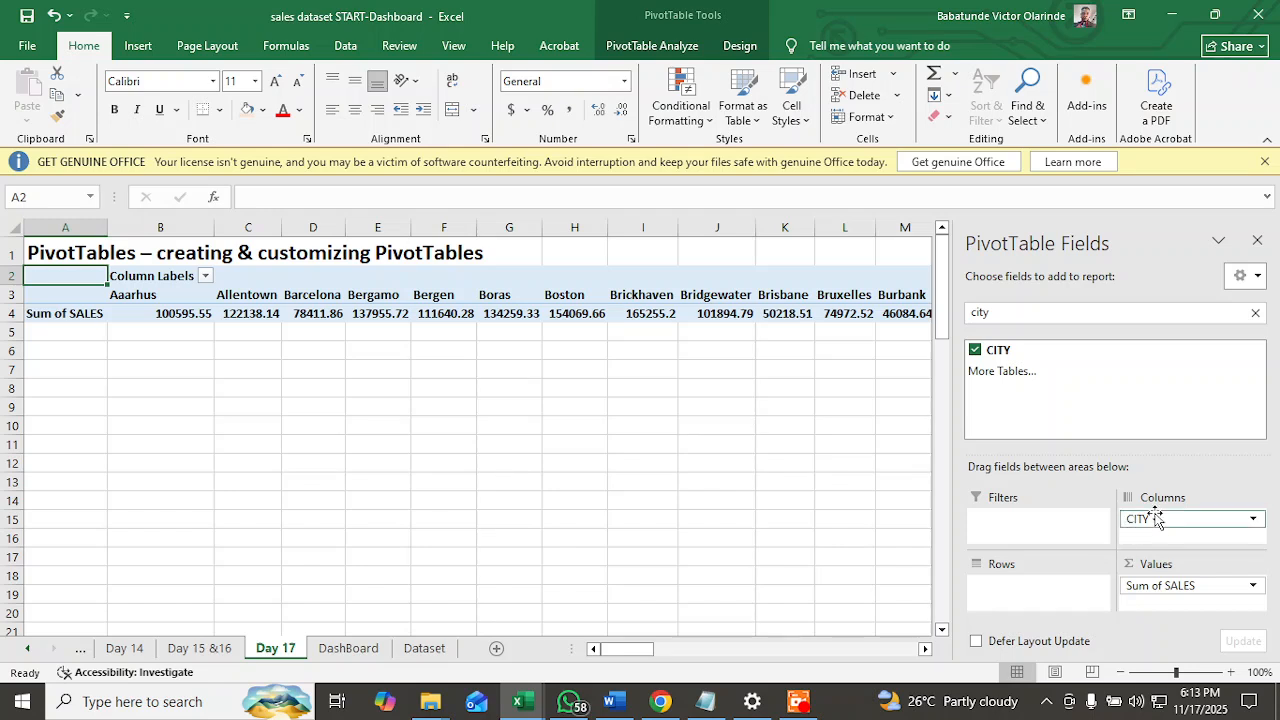
drag(1153, 521, 1025, 588)
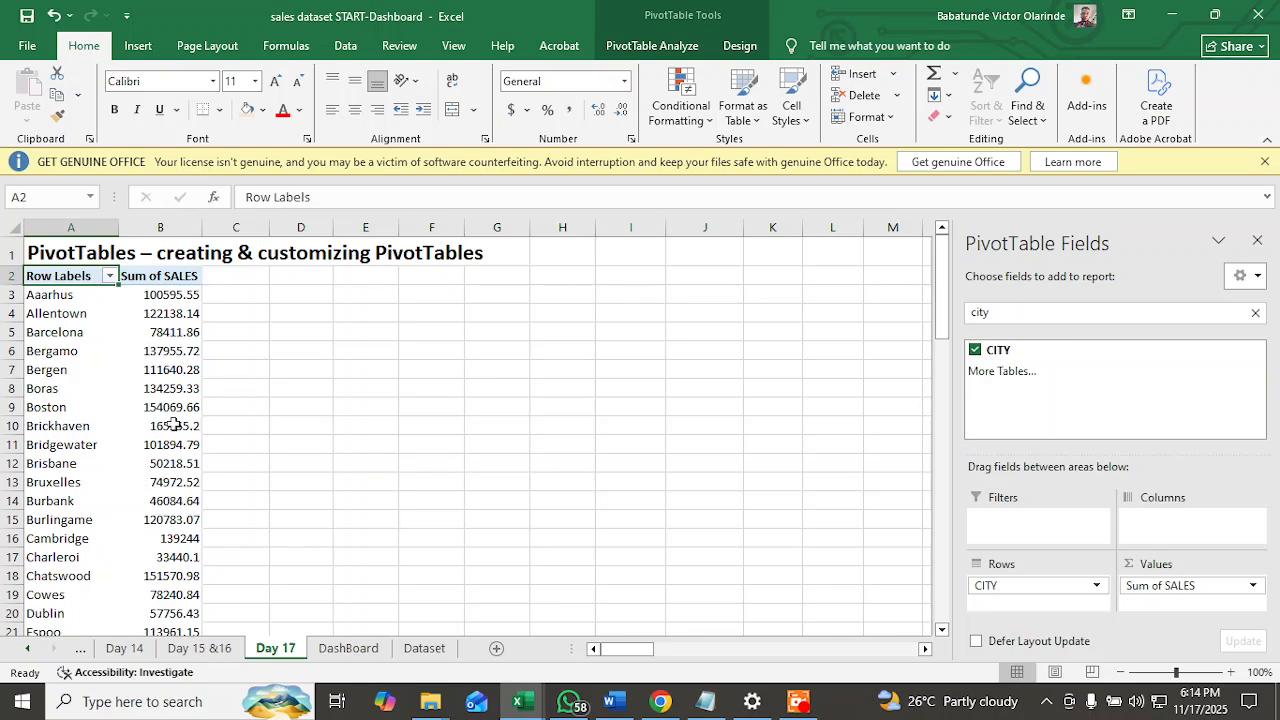
scroll(60, 380, down, 7)
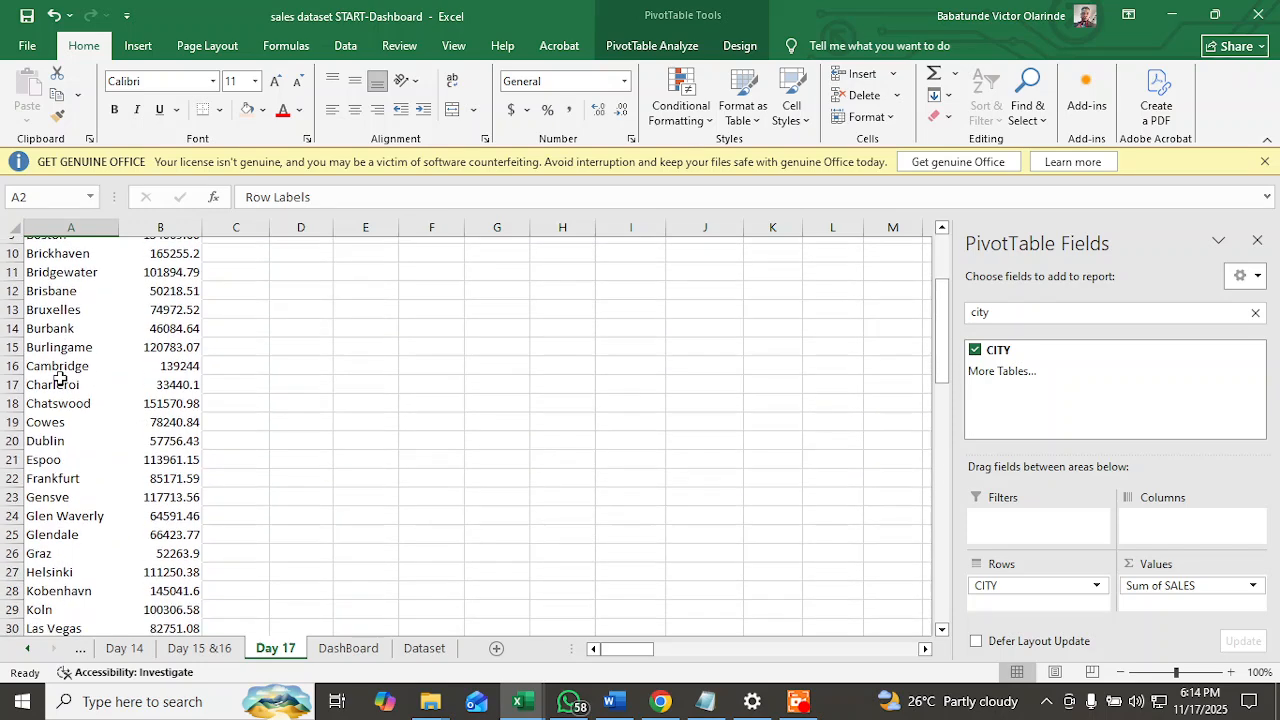
scroll(60, 380, up, 7)
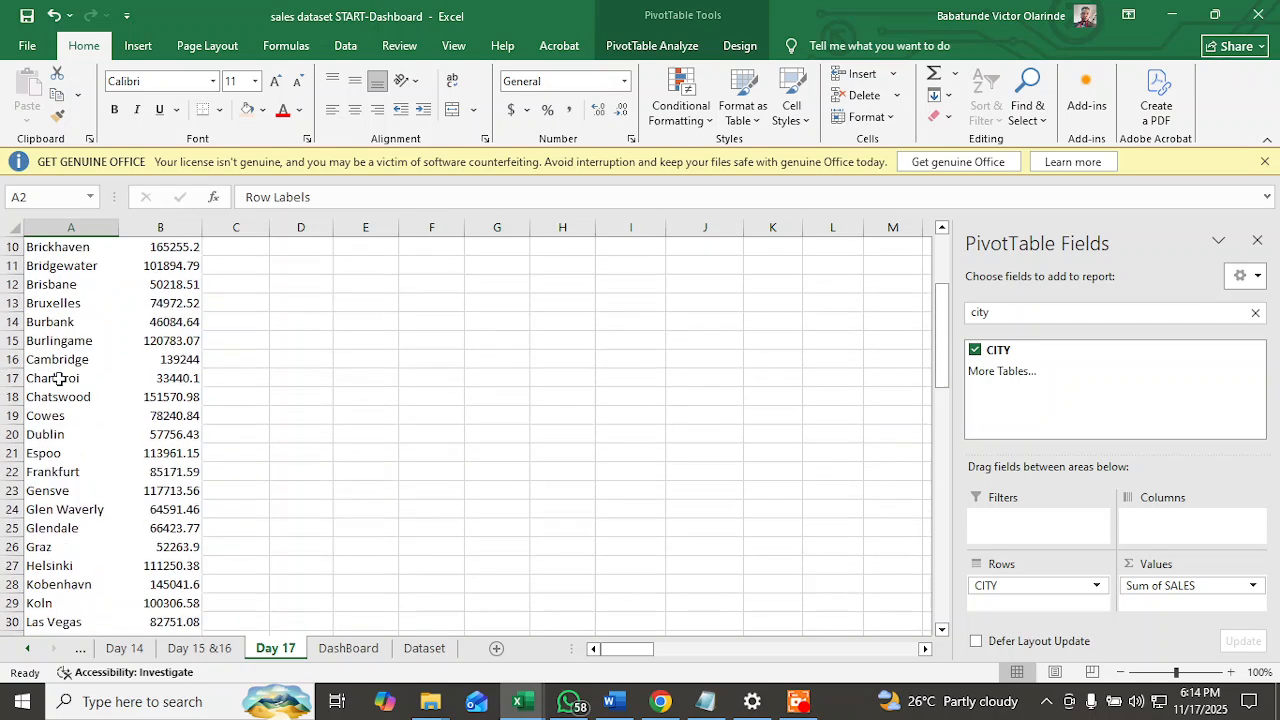
Review the CITY and STATE columns in the Dataset sheet and the city rows of the Day 17 PivotTable.
click(356, 650)
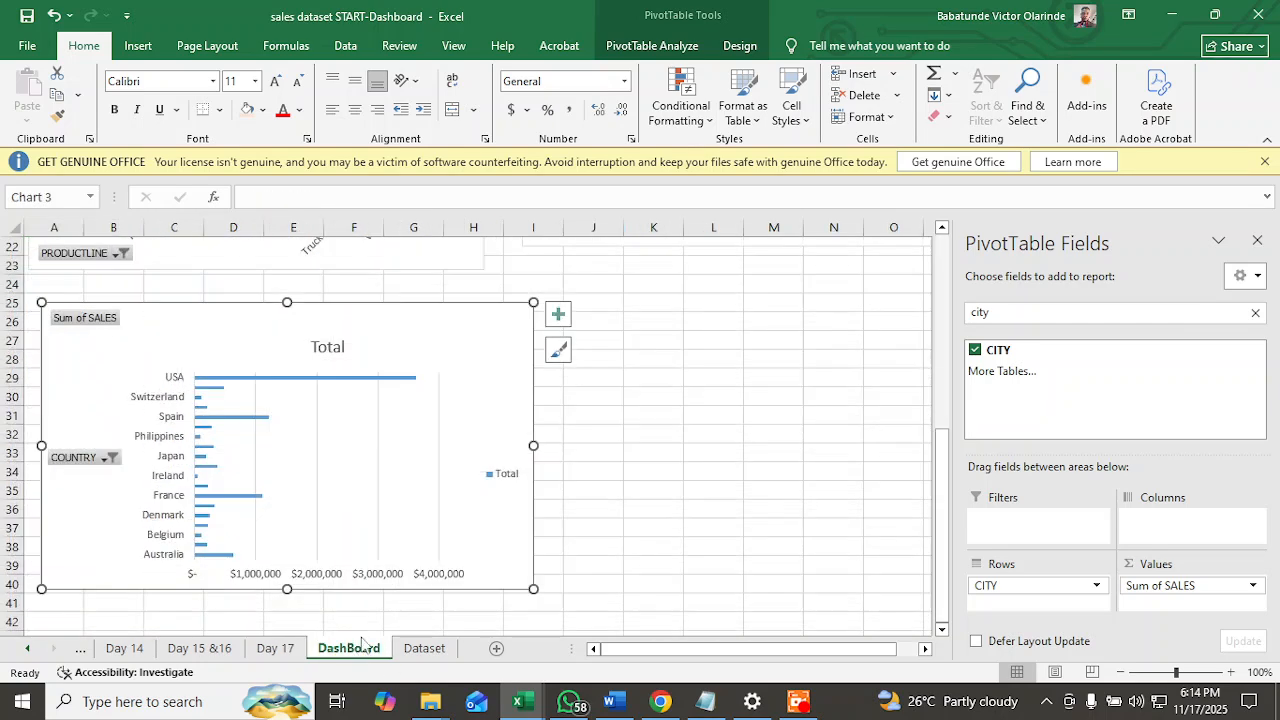
click(424, 648)
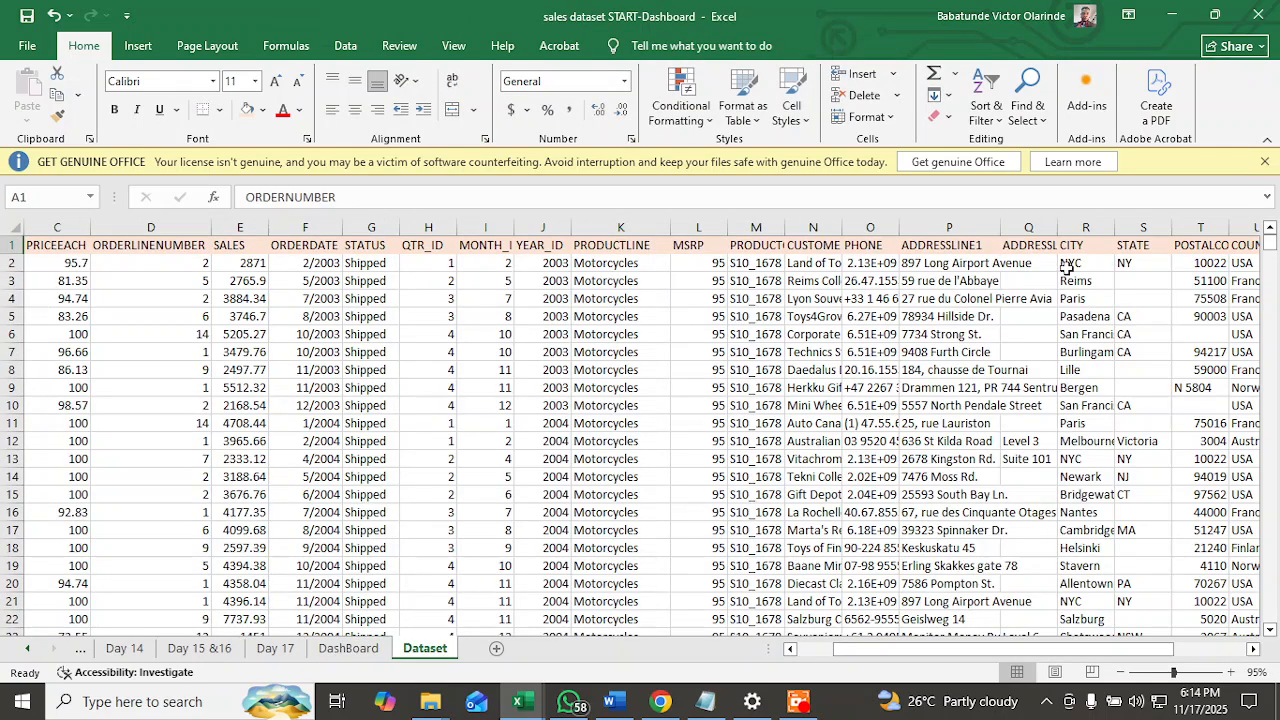
click(1142, 264)
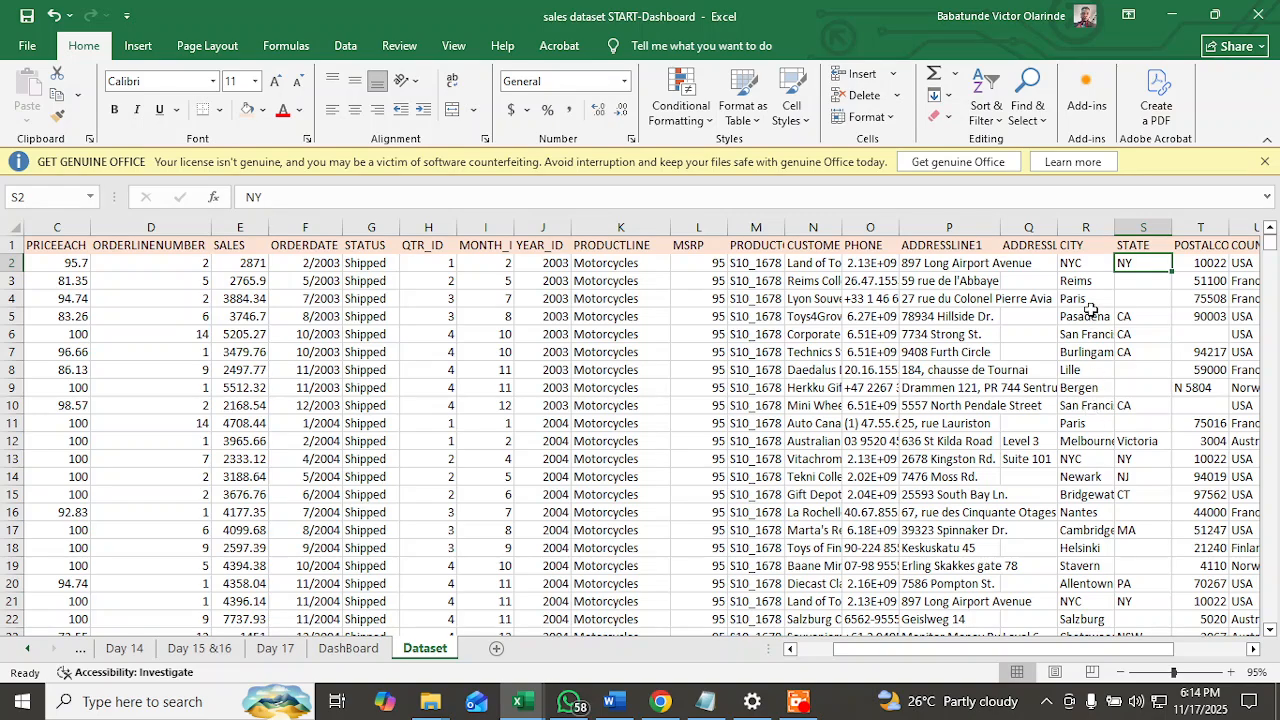
click(1090, 457)
scroll(1060, 420, down, 8)
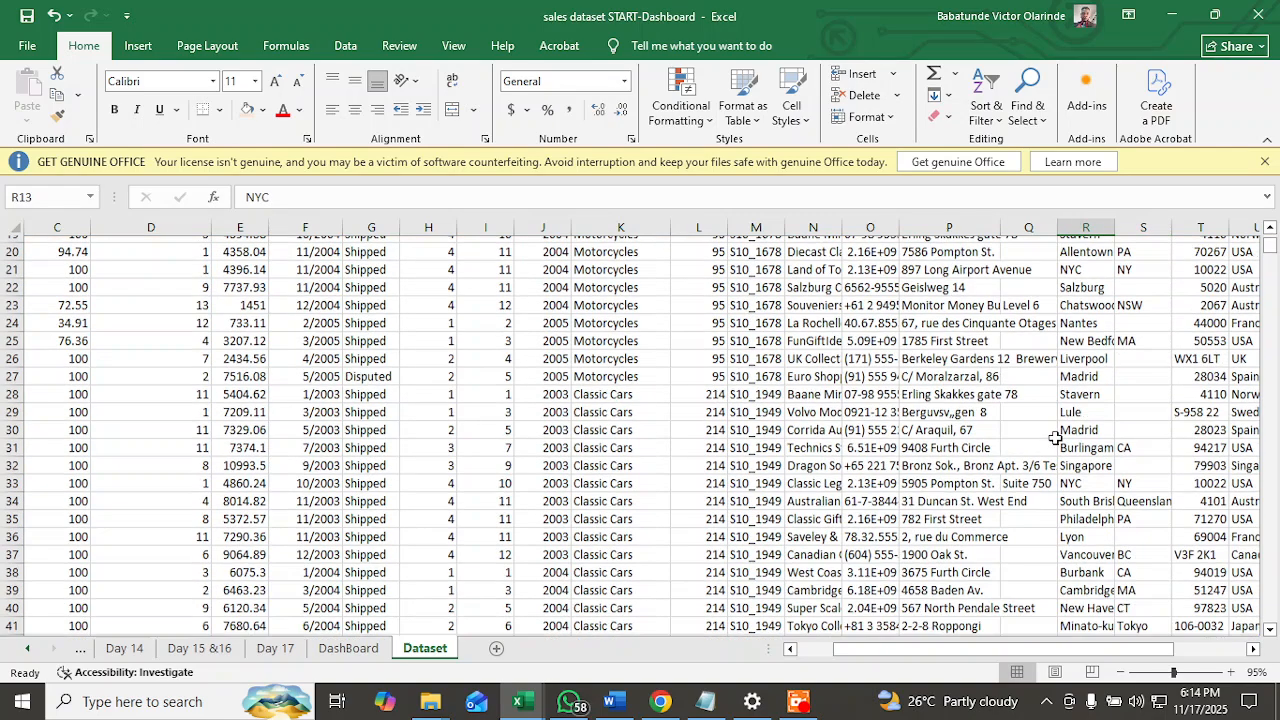
click(275, 648)
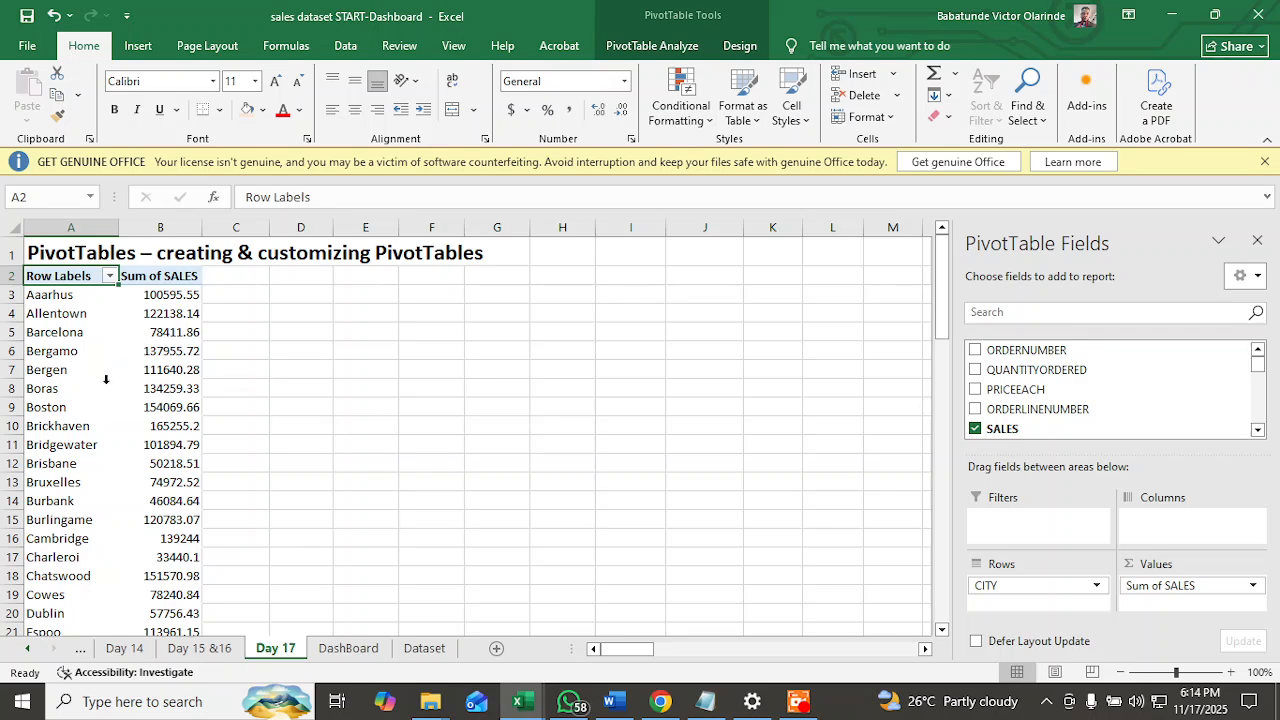
scroll(106, 379, down, 20)
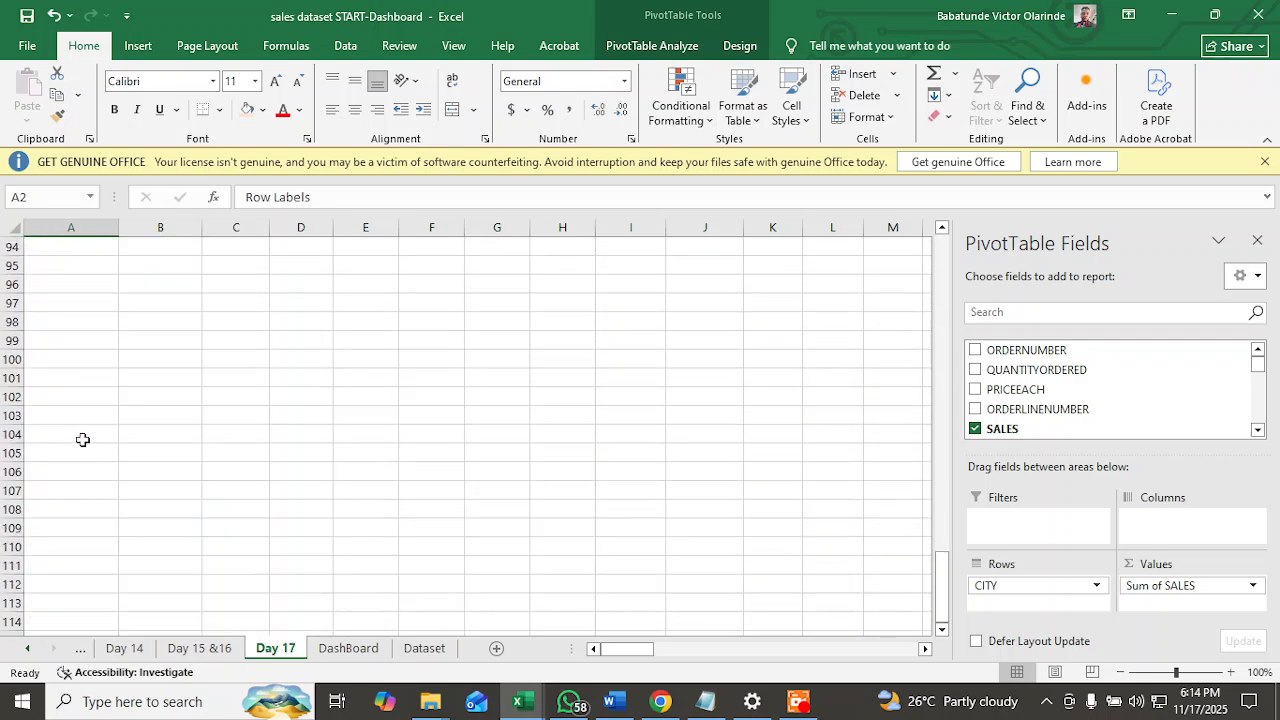
scroll(83, 440, up, 20)
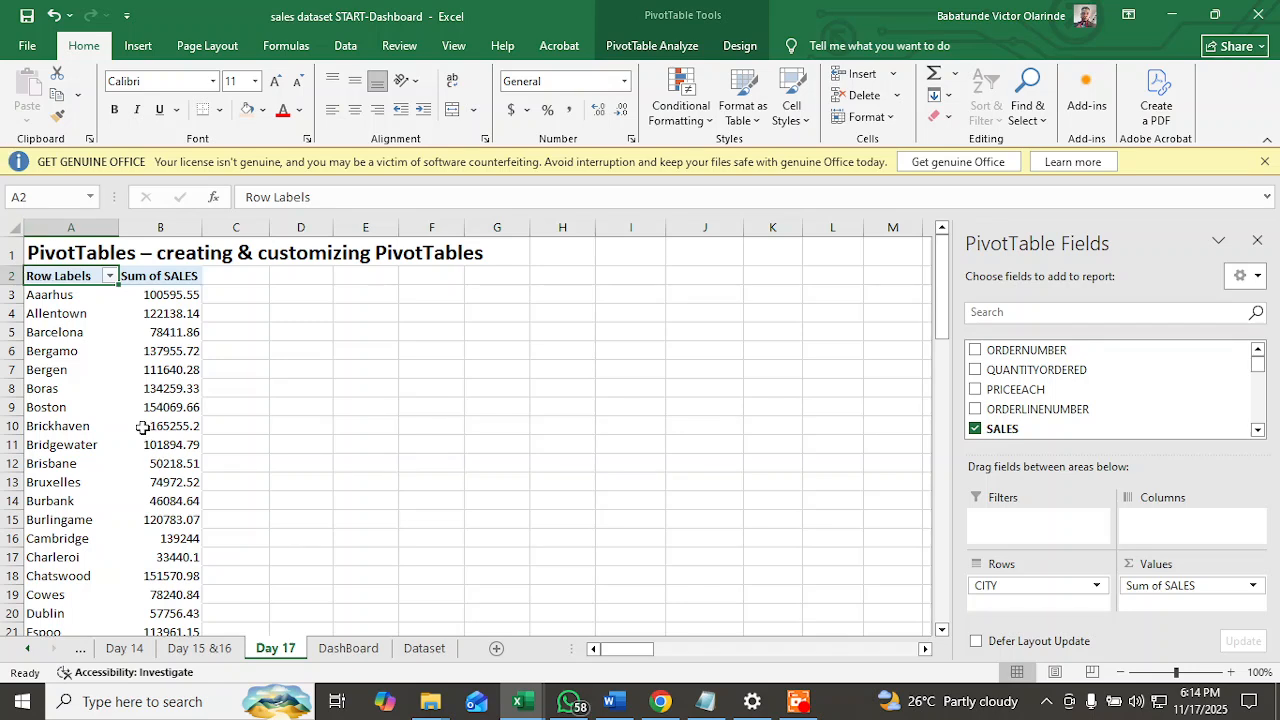
Open the Row Labels filter of the Day 17 PivotTable and look through its list of cities.
mouse_move(143, 427)
click(110, 278)
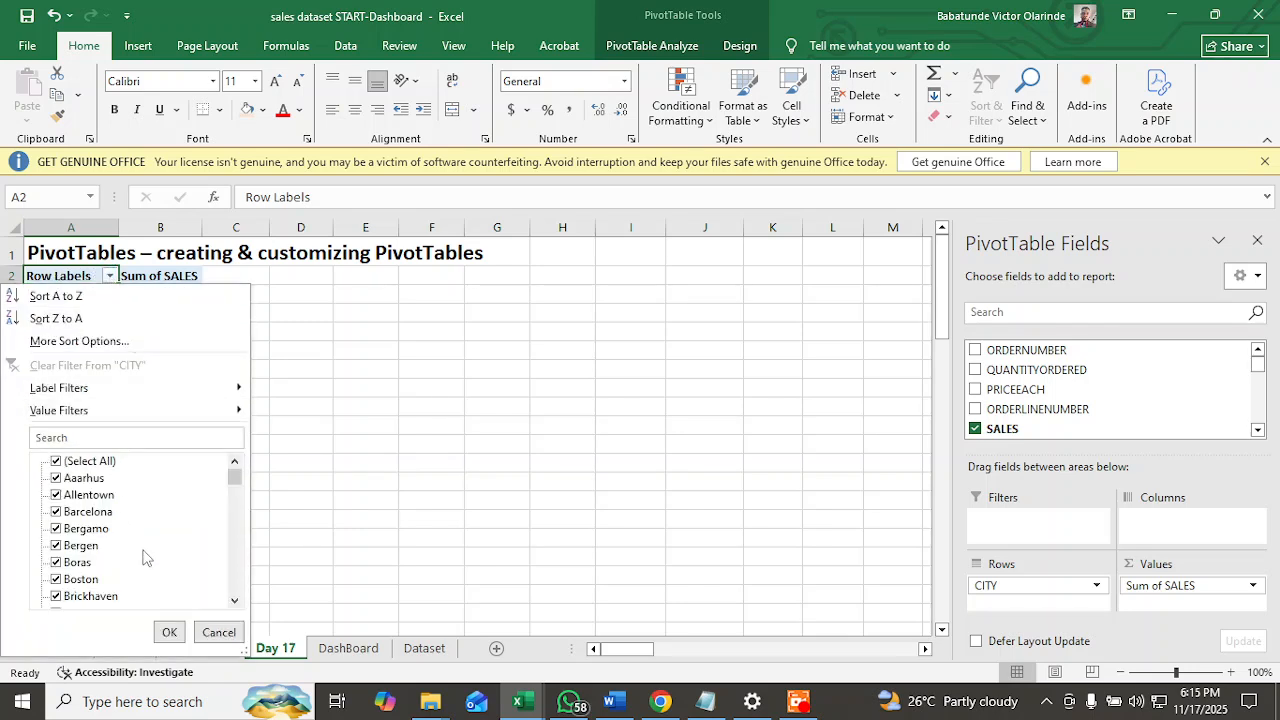
scroll(235, 603, down, 4)
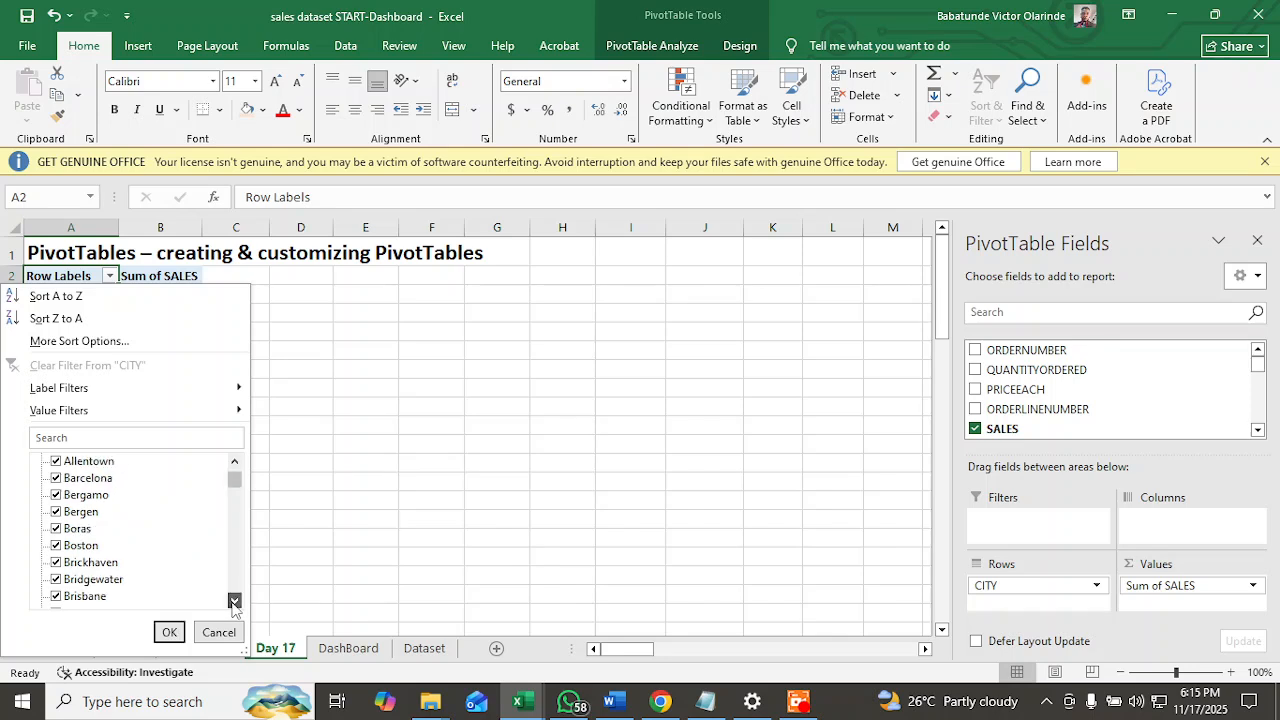
drag(237, 505, 237, 468)
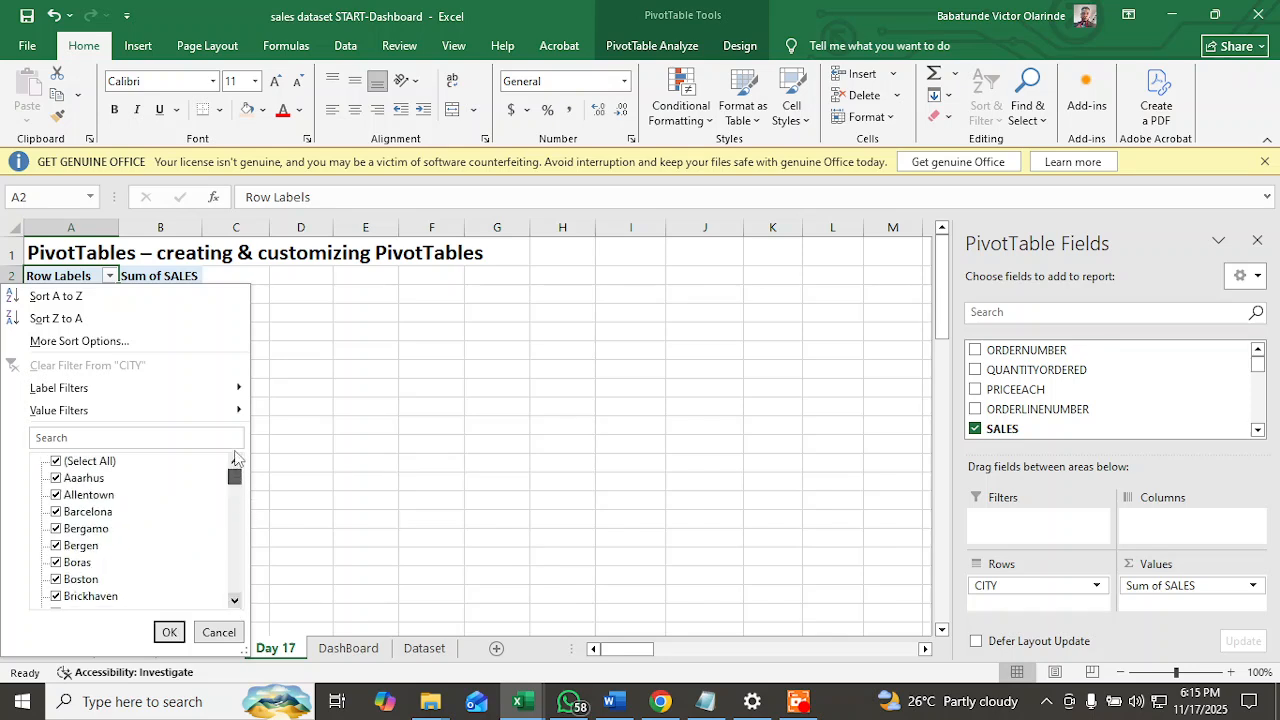
Exclude Aaarhus, Allentown, Bergamo, Bergen, Boras, Brickhaven, Bridgewater and Brisbane from the city filter one by one.
click(56, 478)
click(56, 495)
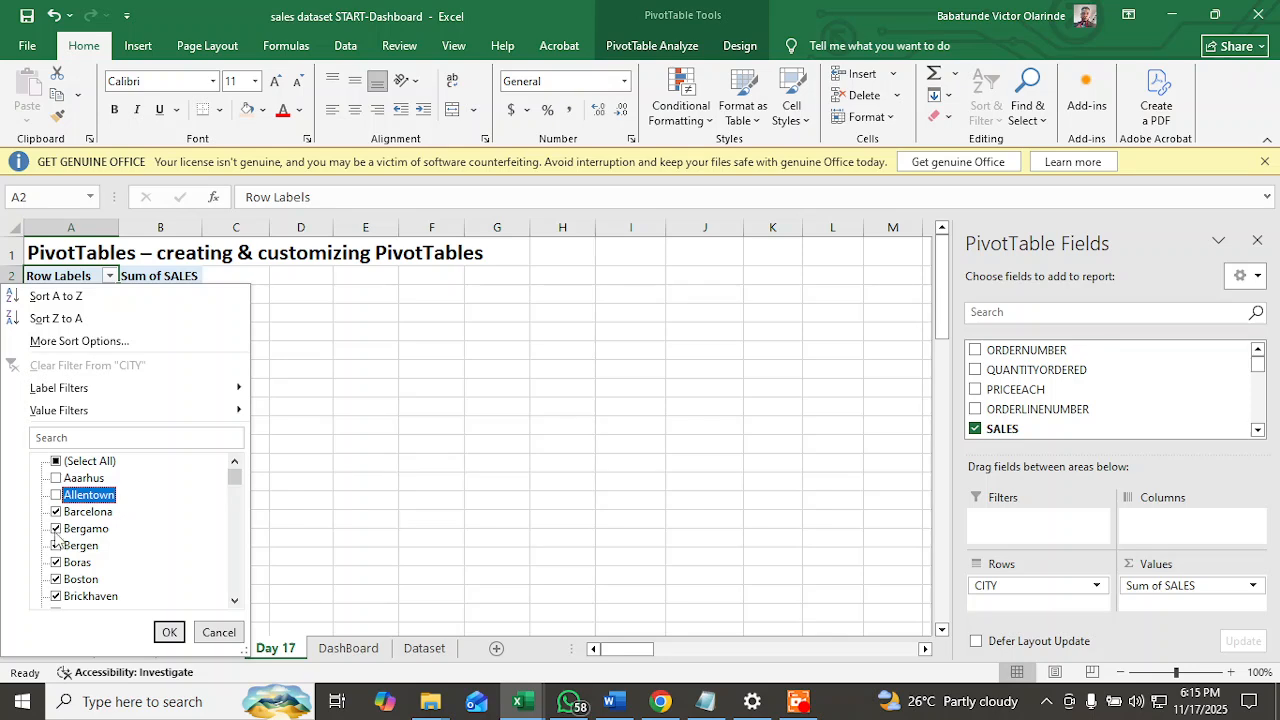
click(56, 529)
click(56, 546)
click(56, 562)
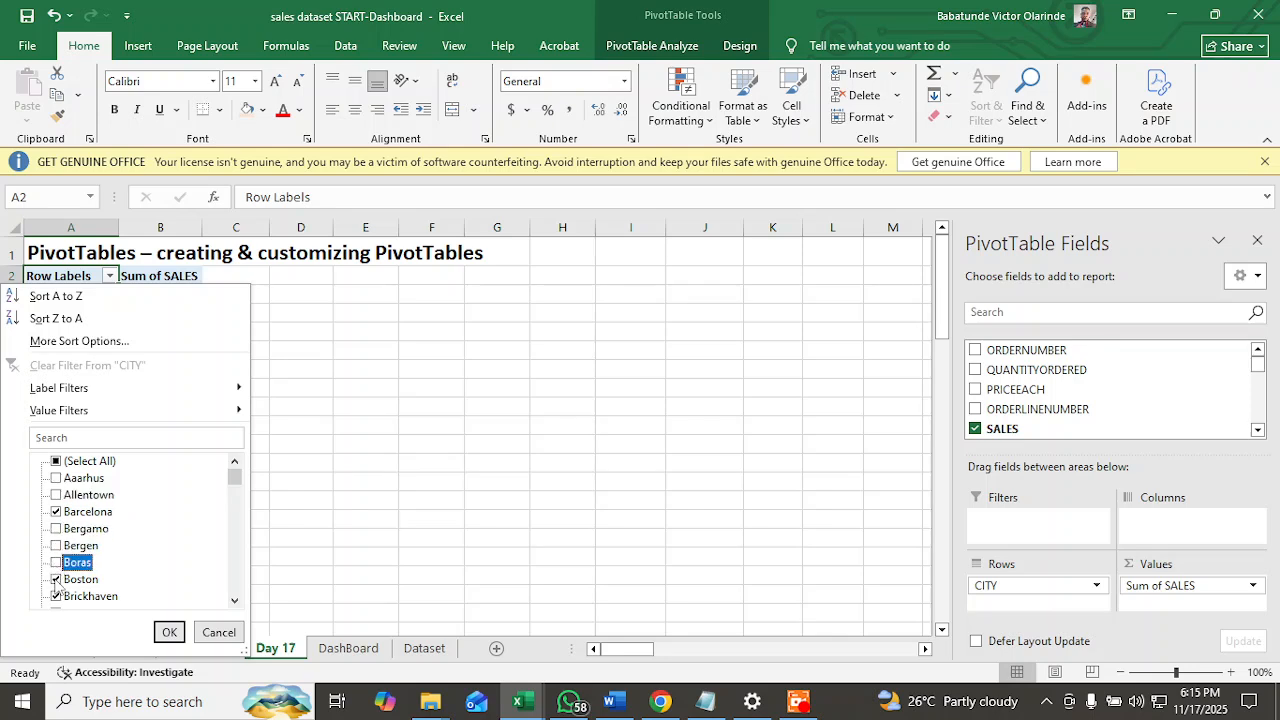
click(234, 602)
click(234, 602)
click(234, 602)
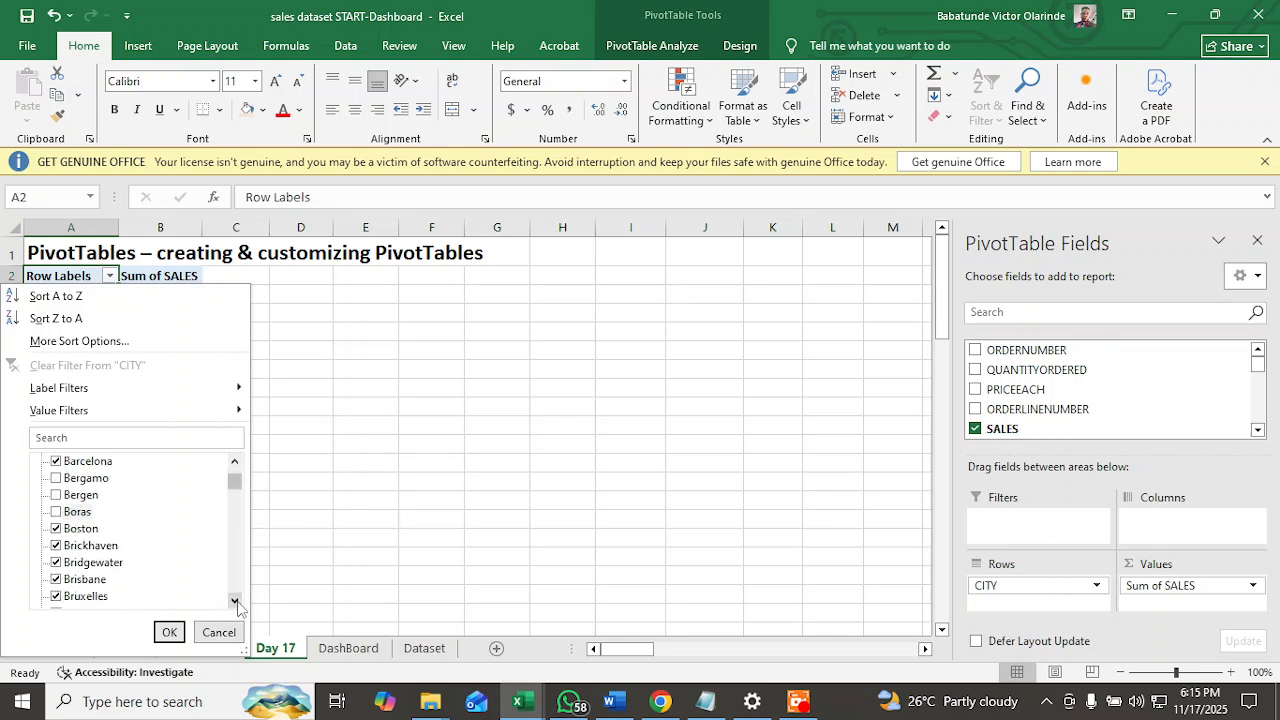
click(234, 602)
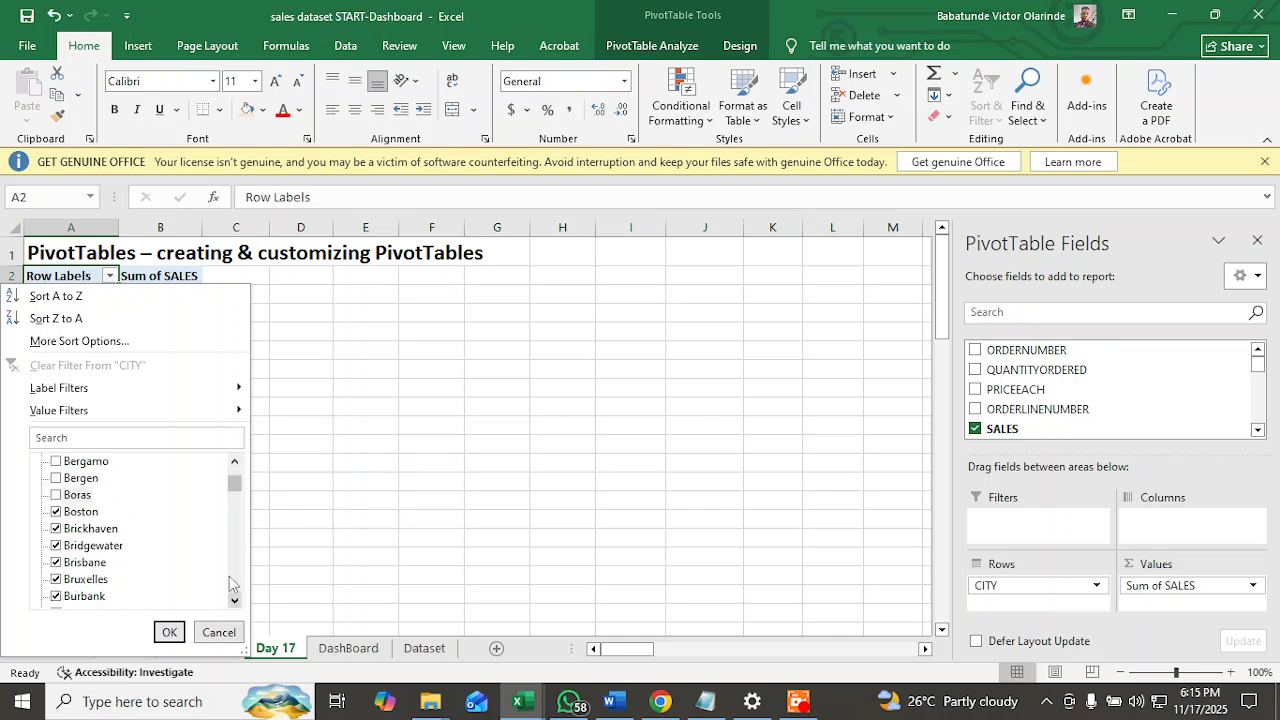
click(57, 529)
click(58, 564)
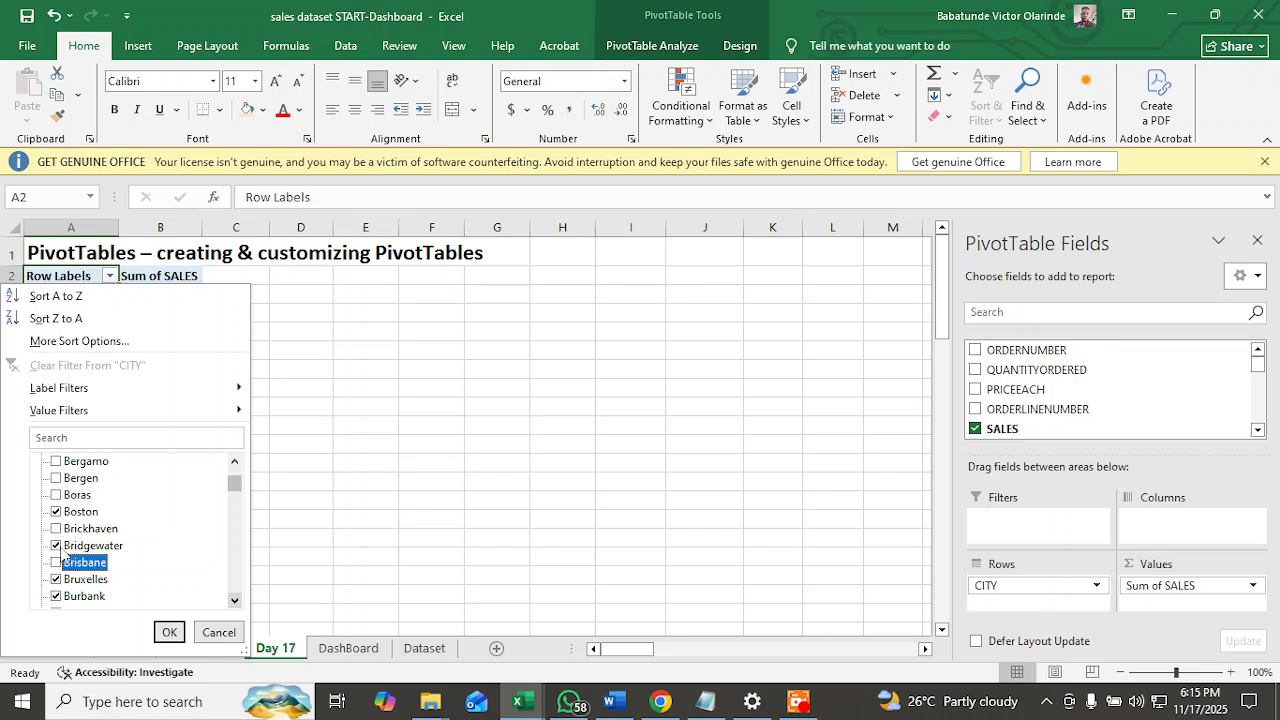
click(58, 546)
click(59, 584)
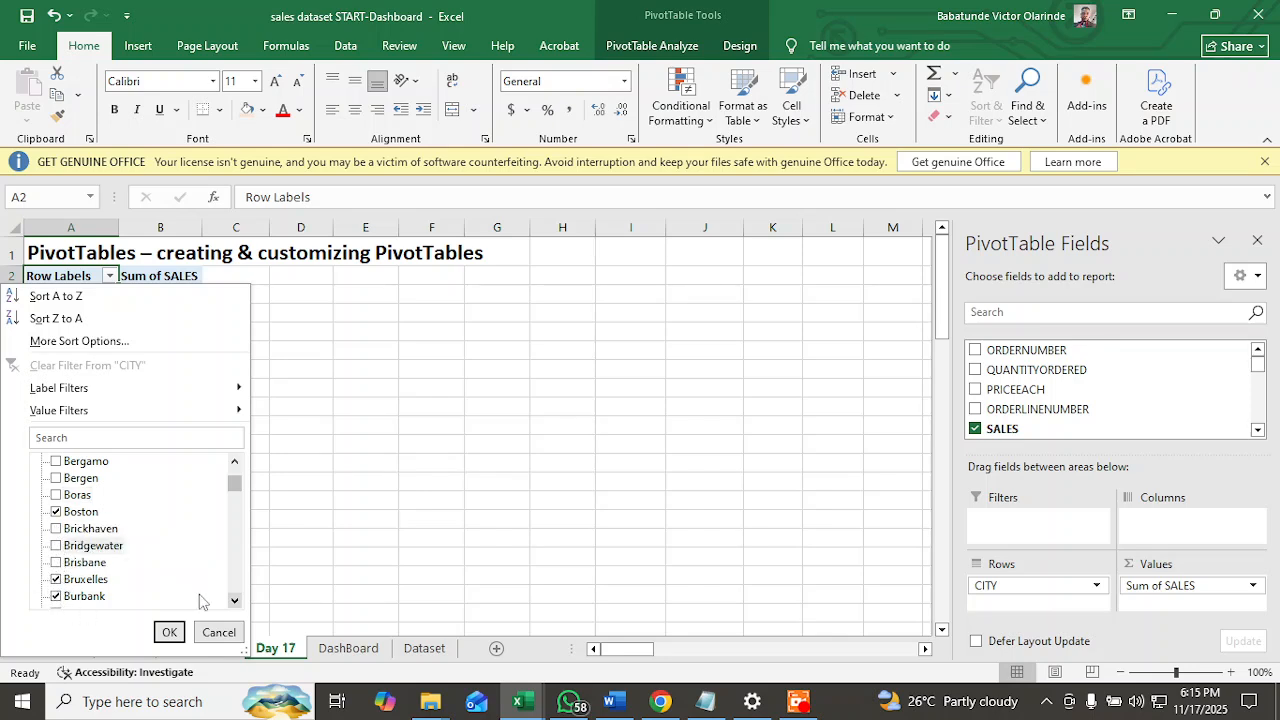
Exclude Burbank, Burlingame, Cowes, Dublin and Espoo from the city filter, leaving Bruxelles and Frankfurt included.
click(234, 602)
click(235, 602)
click(236, 602)
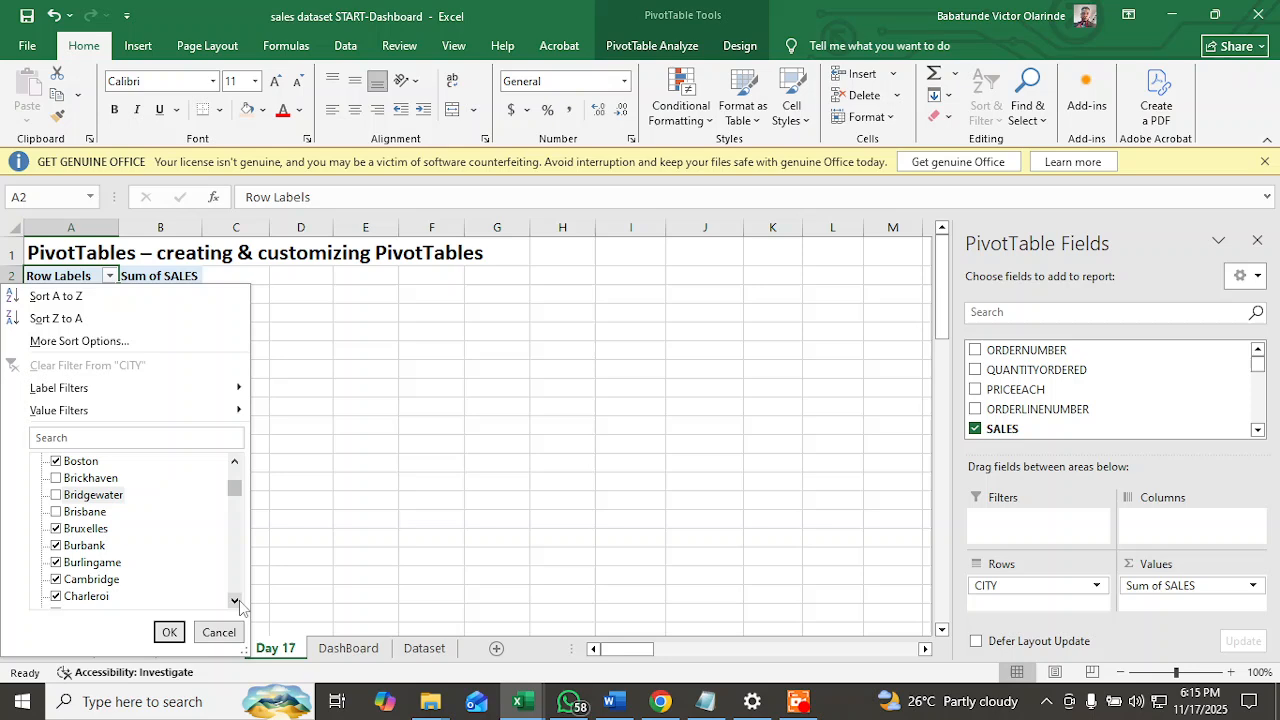
click(61, 531)
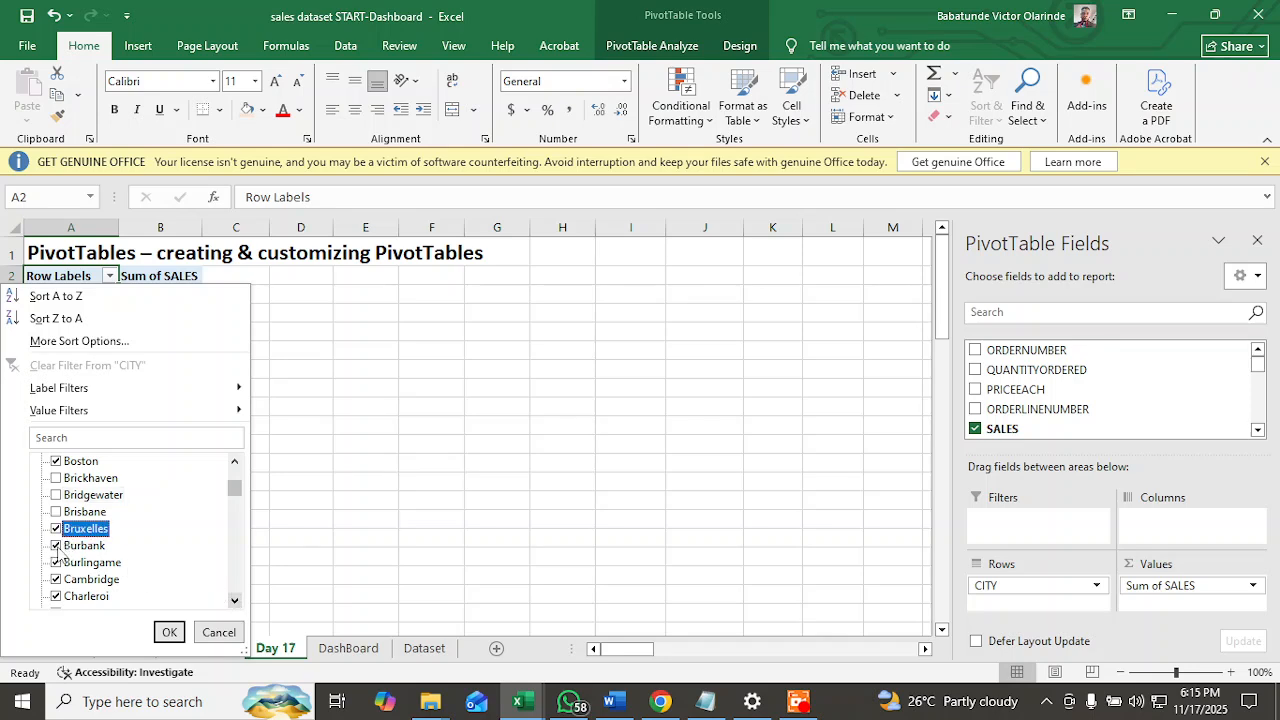
click(57, 546)
click(57, 563)
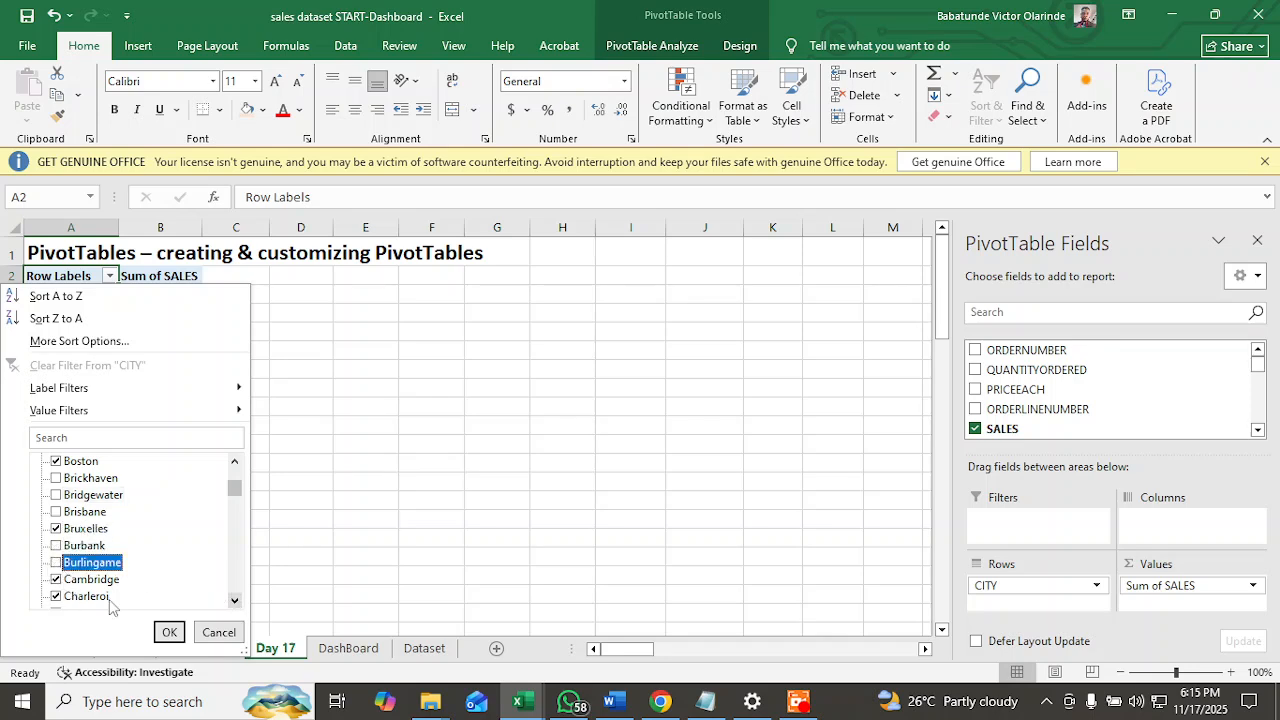
click(234, 601)
click(234, 601)
click(234, 601)
click(234, 601)
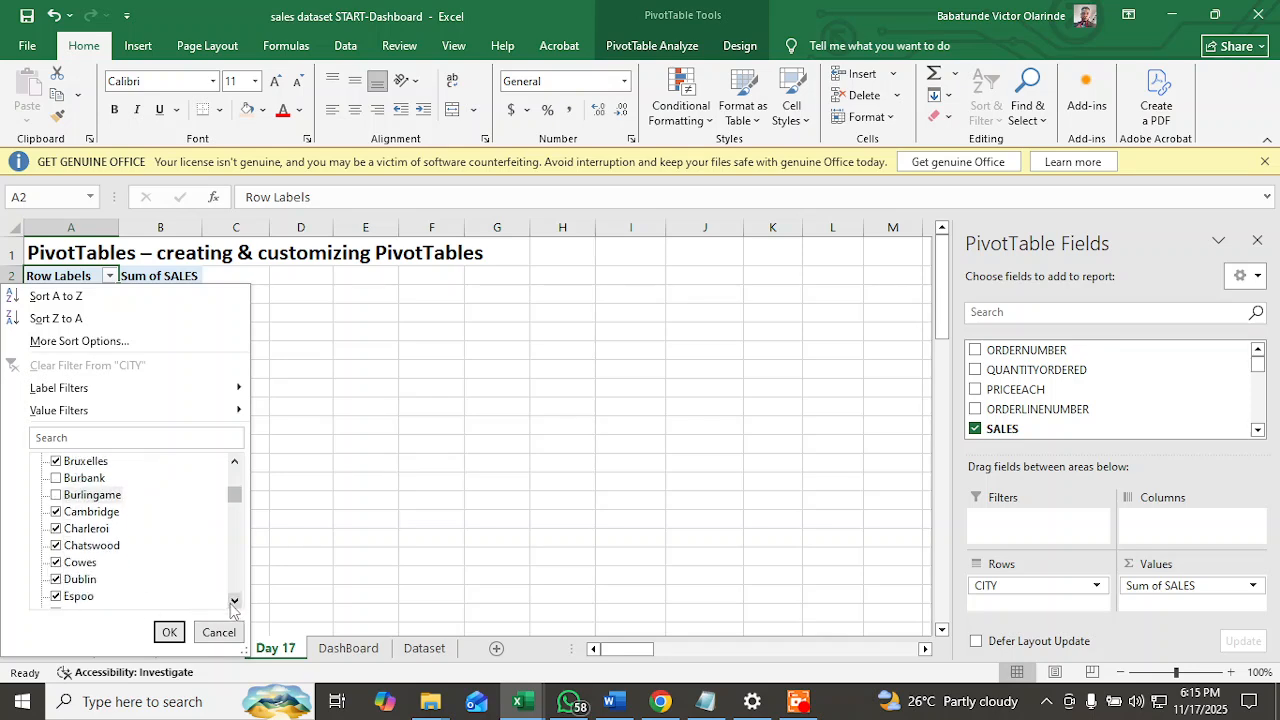
click(74, 564)
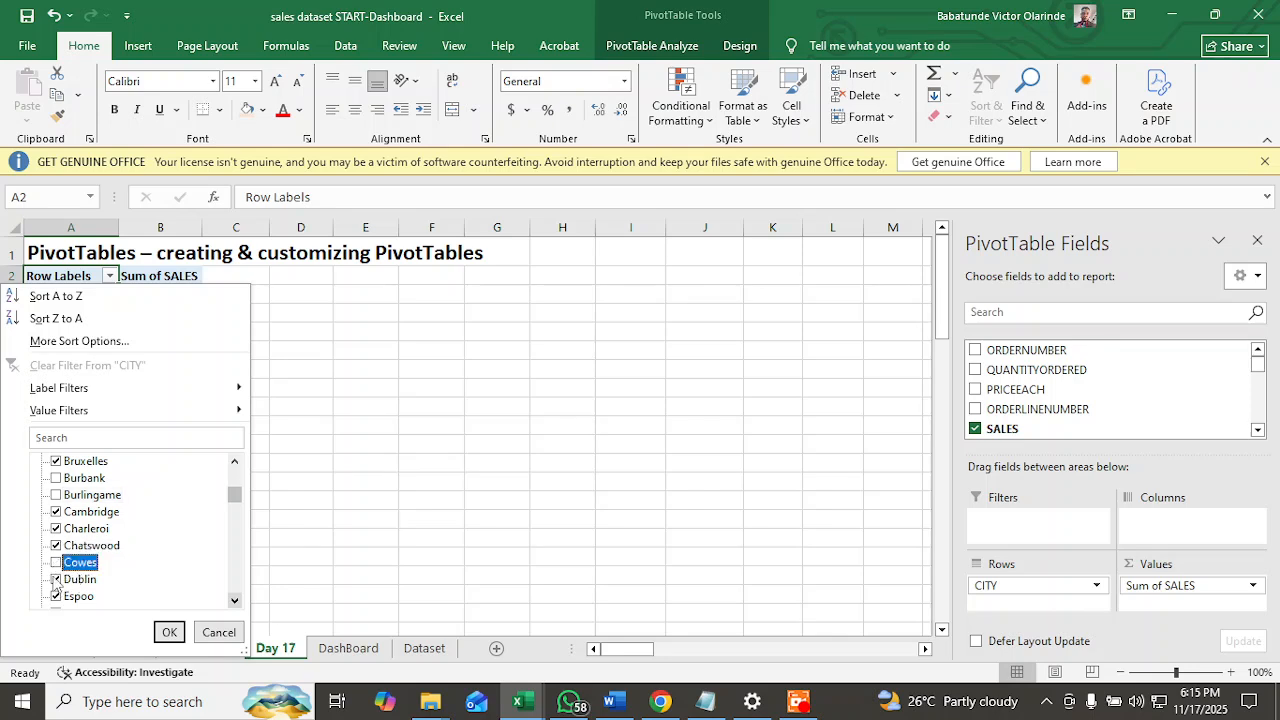
click(56, 580)
click(234, 600)
click(234, 600)
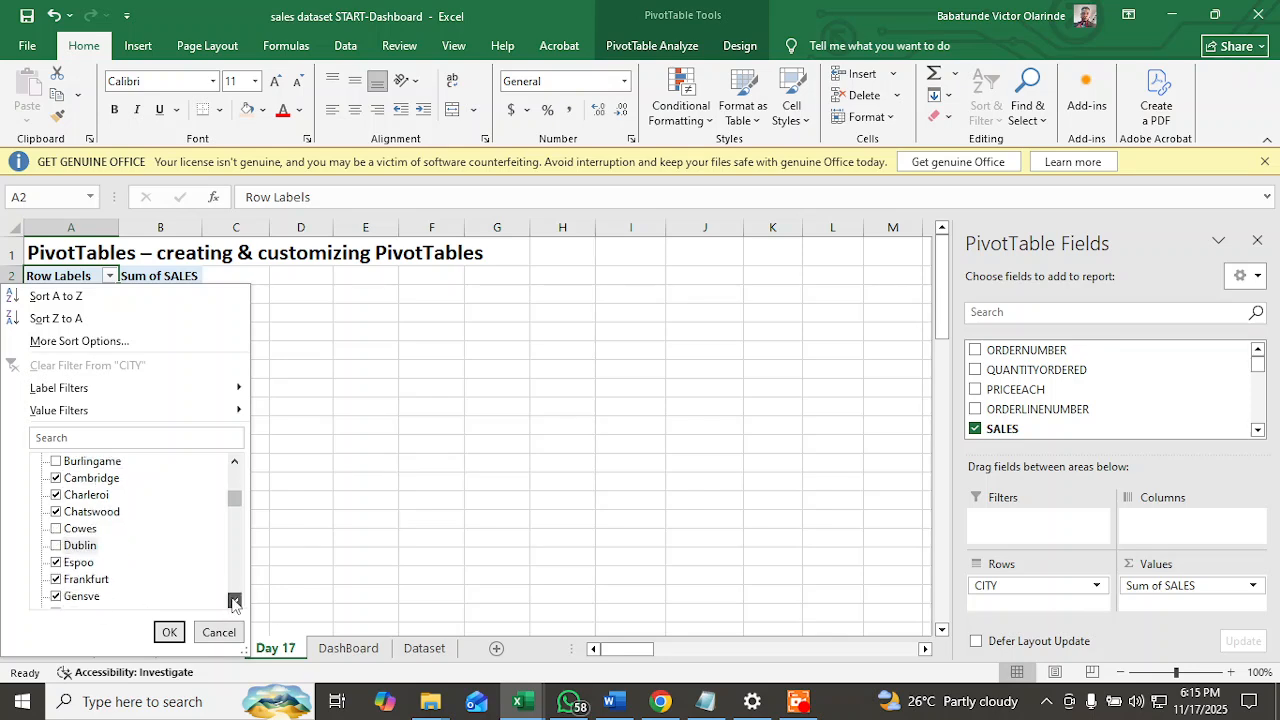
click(56, 580)
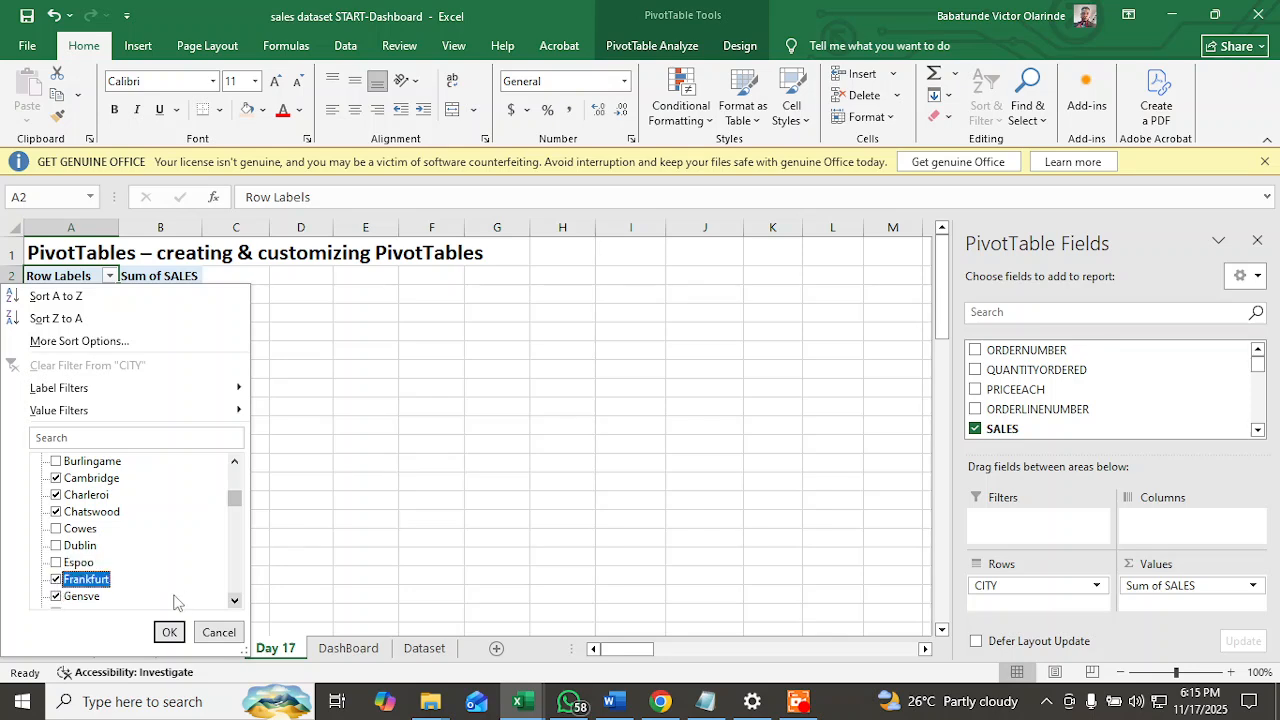
Exclude Gensve, Glen Waverly, Glendale, Graz, Helsinki, Kobenhavn and Koln from the city filter and look through the remaining cities.
click(232, 600)
click(232, 600)
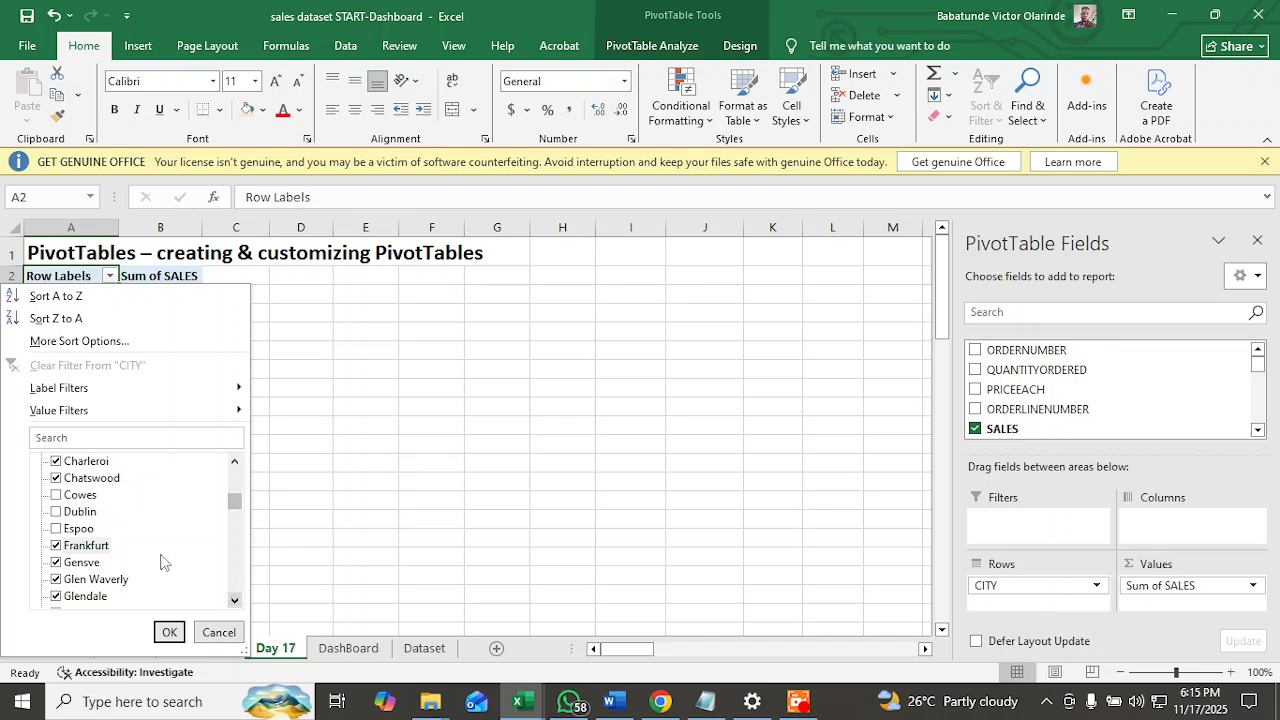
click(57, 563)
click(56, 580)
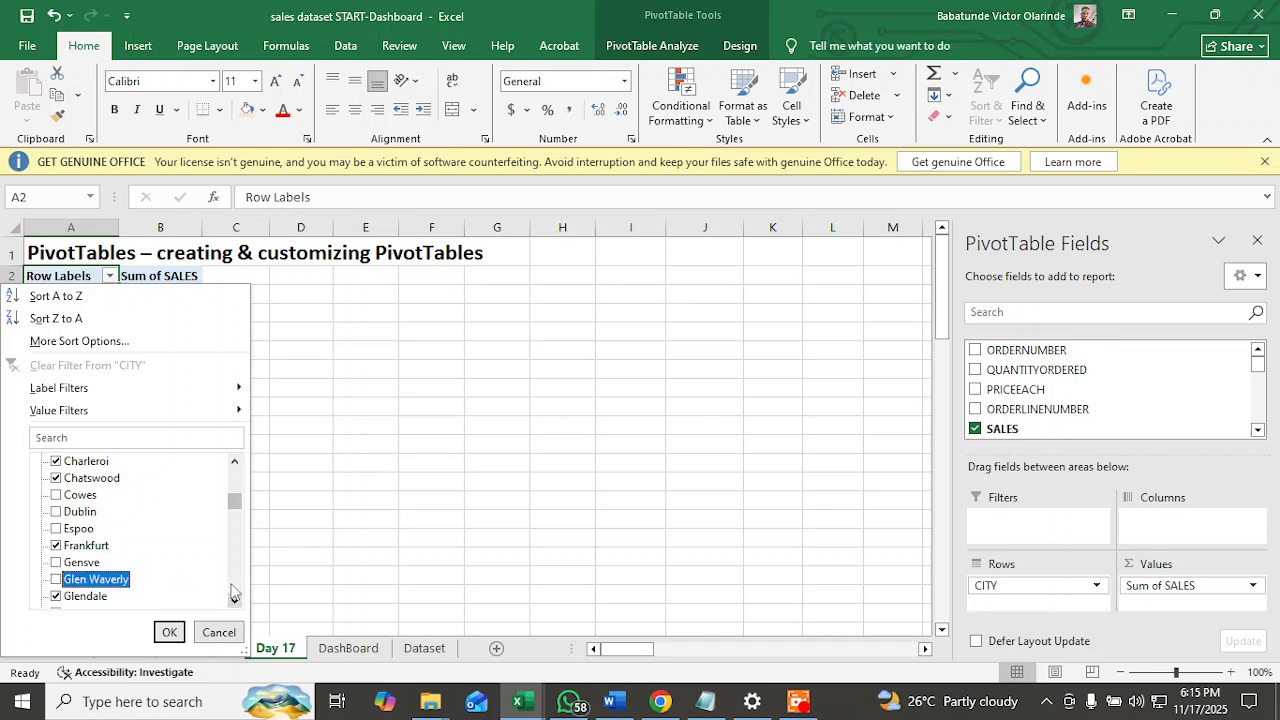
click(234, 600)
click(234, 600)
click(234, 600)
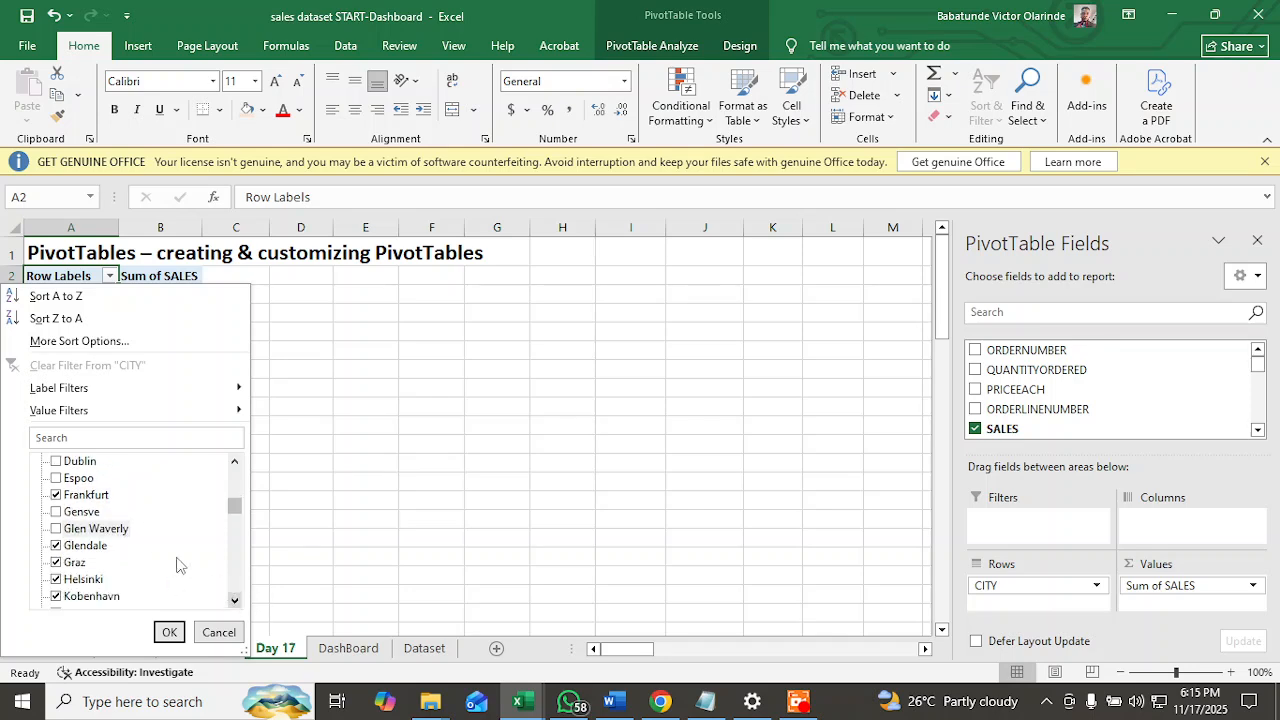
click(57, 546)
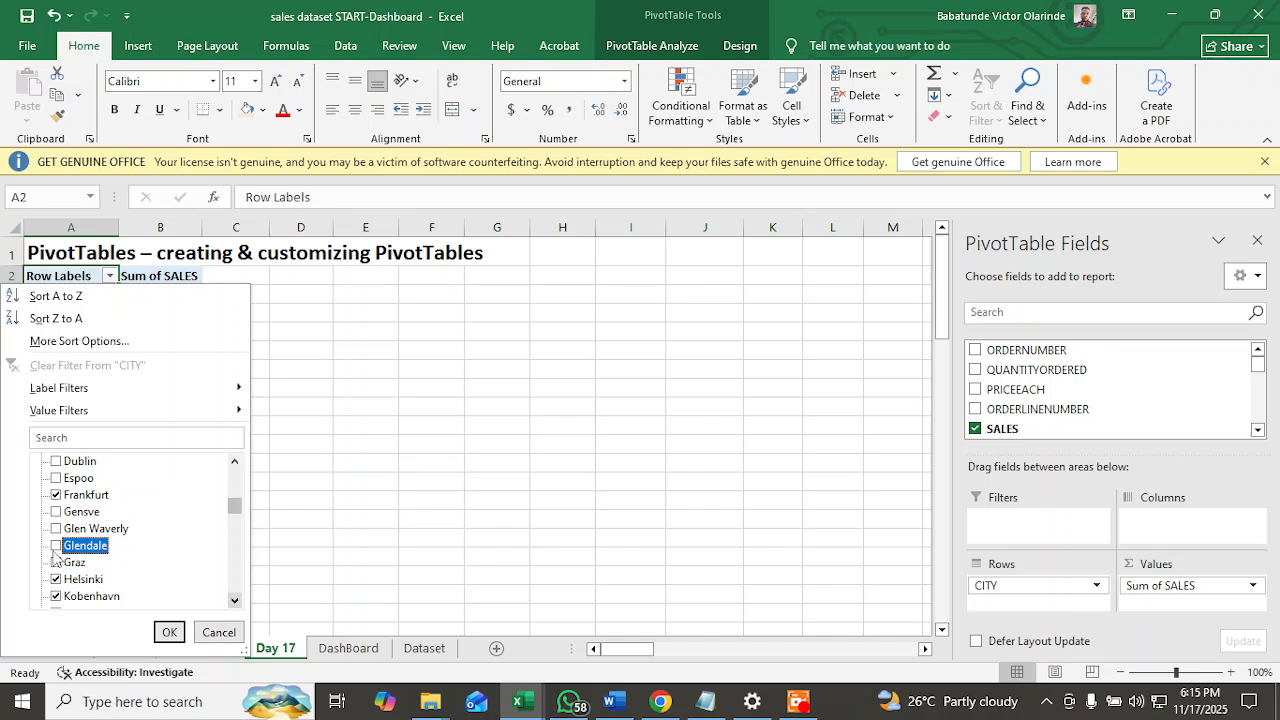
click(56, 563)
click(56, 580)
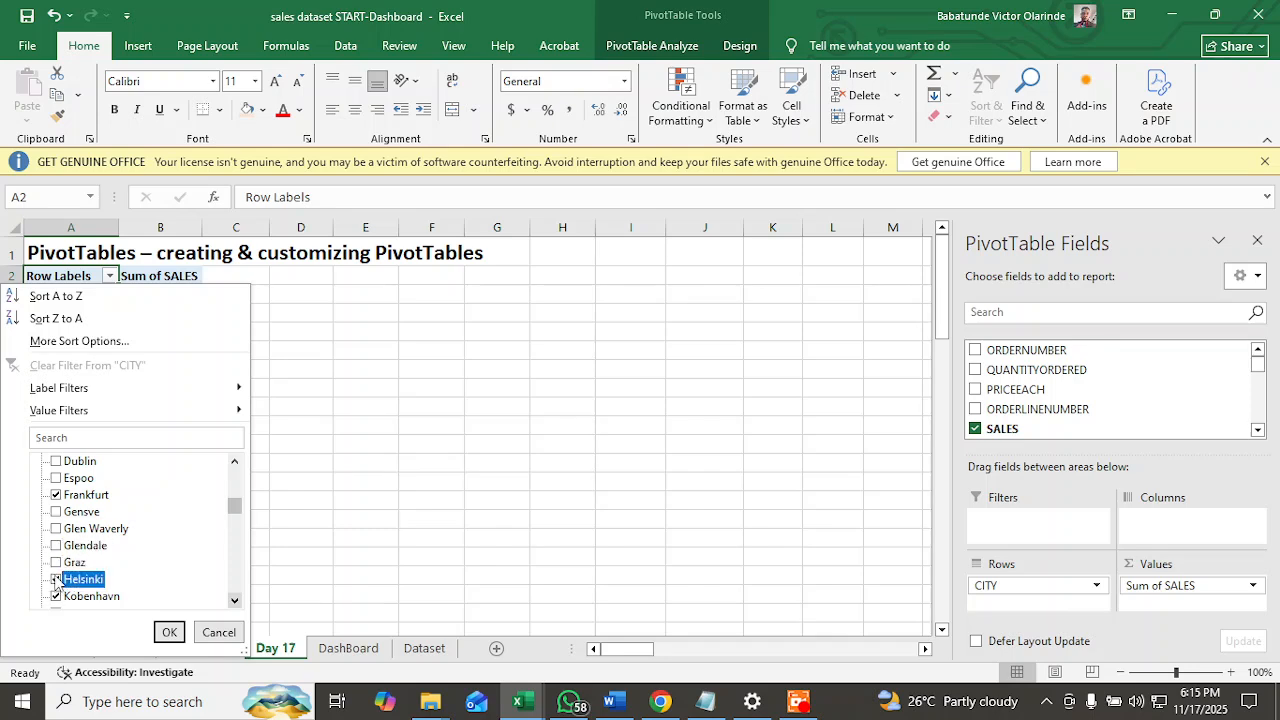
click(234, 600)
click(234, 600)
click(234, 600)
click(234, 600)
click(234, 600)
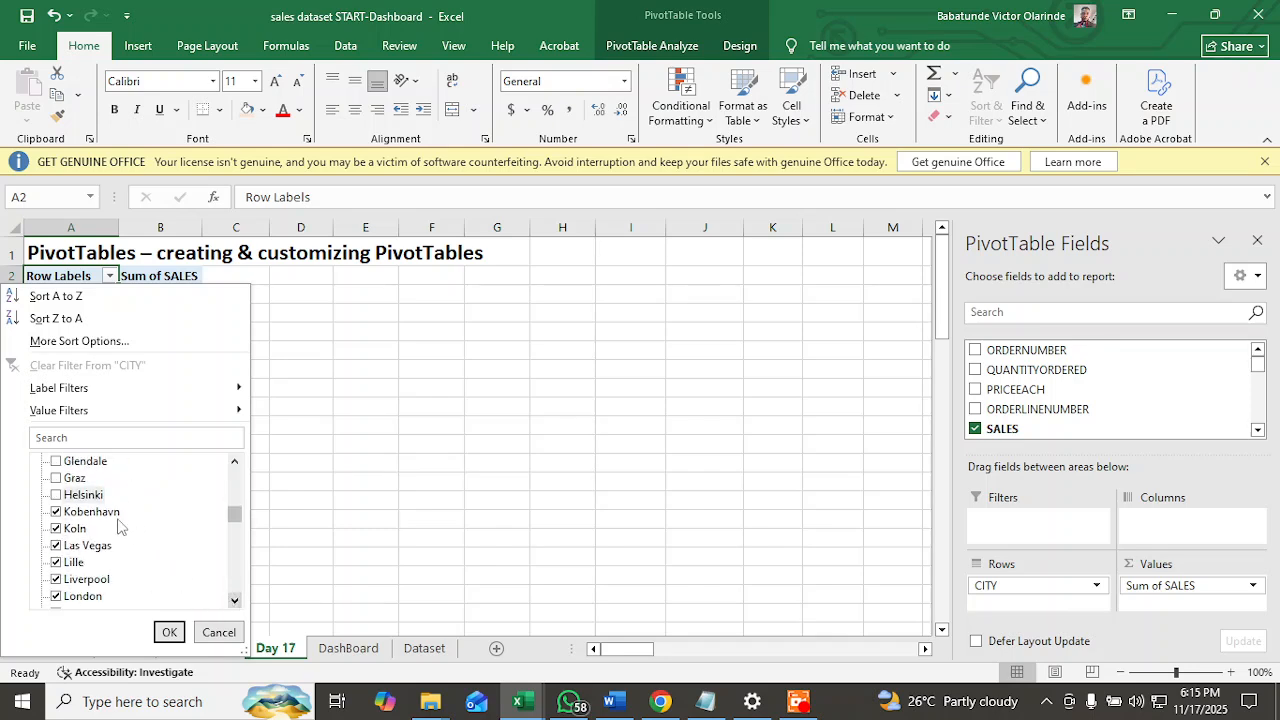
click(55, 500)
click(56, 496)
click(56, 512)
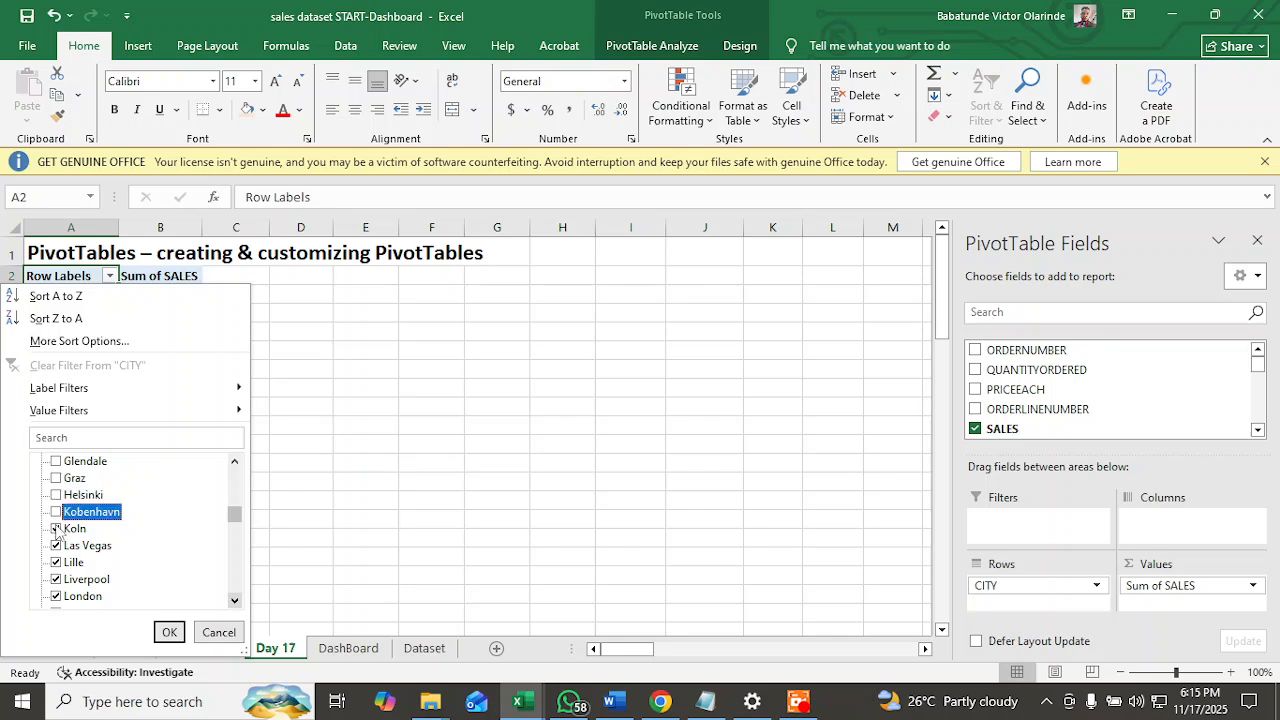
click(56, 529)
scroll(108, 530, down, 13)
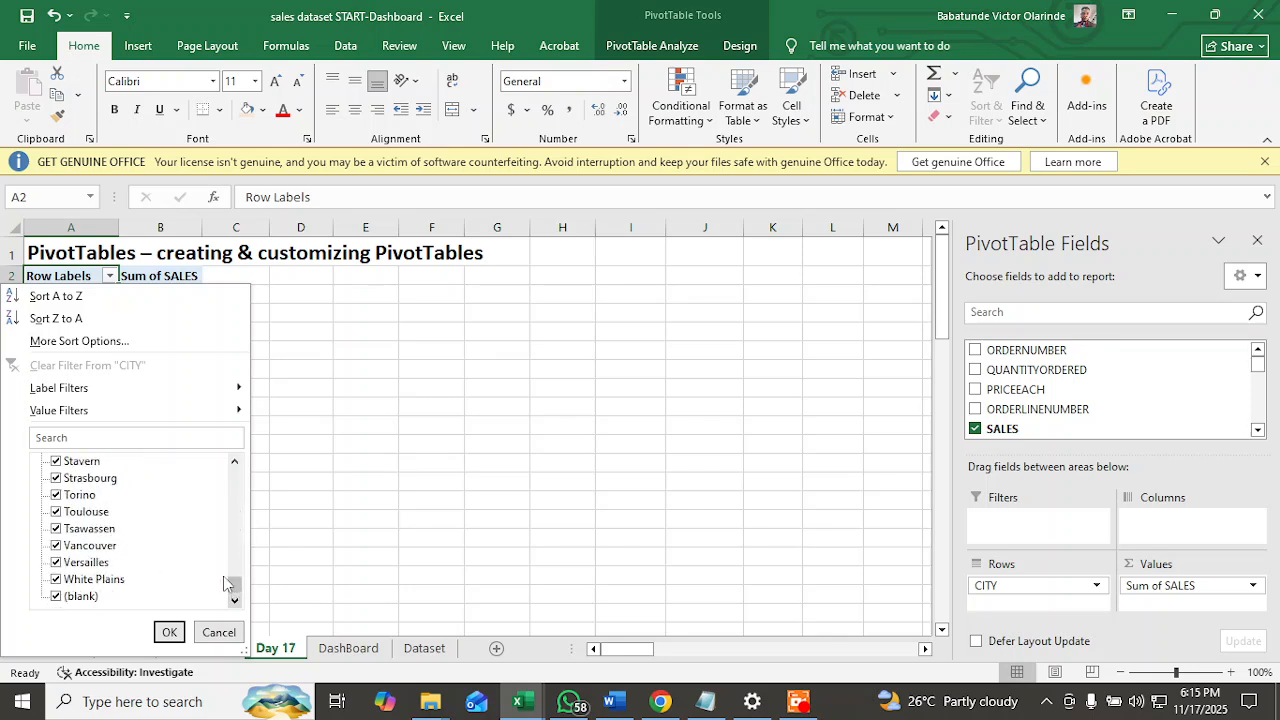
scroll(208, 530, up, 20)
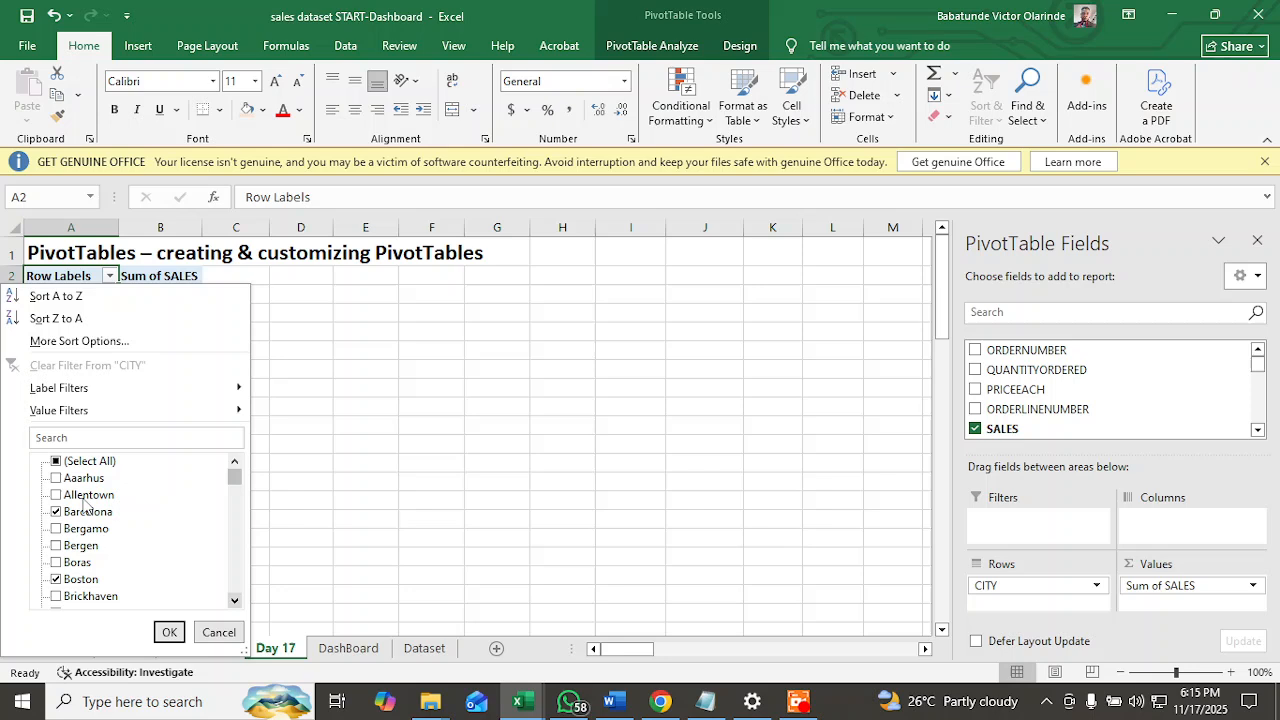
Clear every city from the Row Labels filter, and include only Barcelona and Boston.
click(56, 461)
click(56, 461)
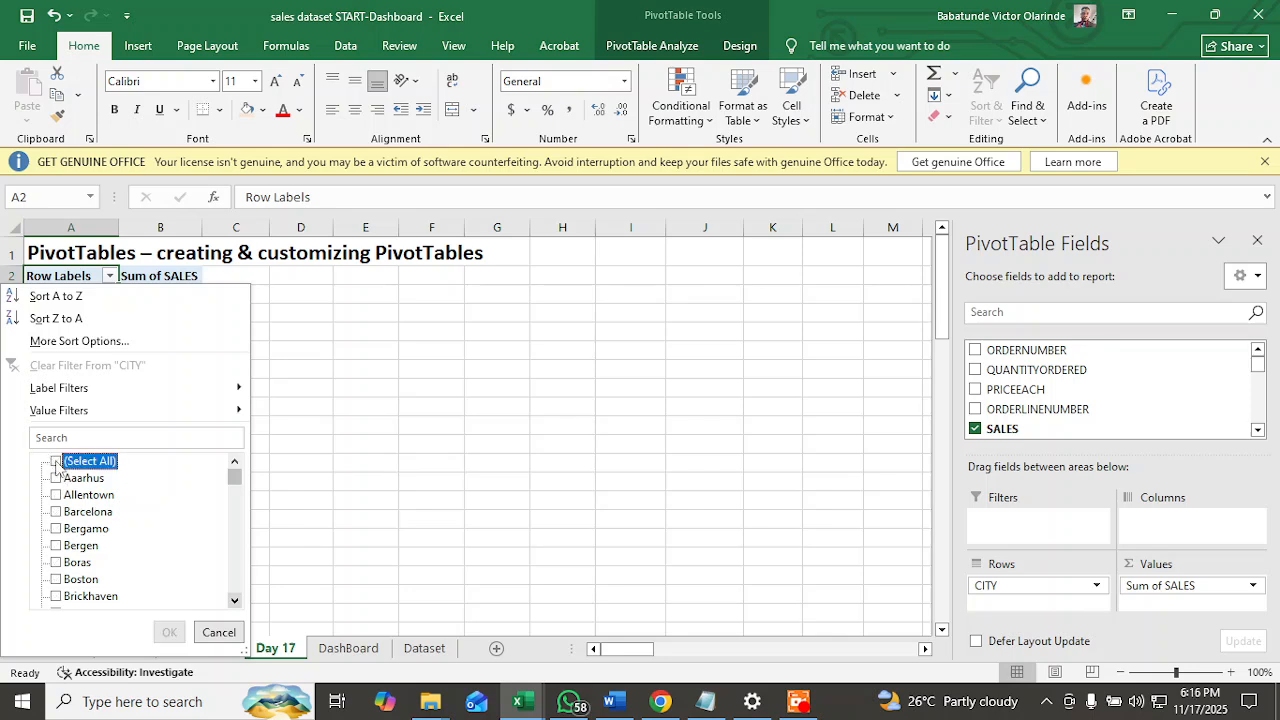
click(56, 511)
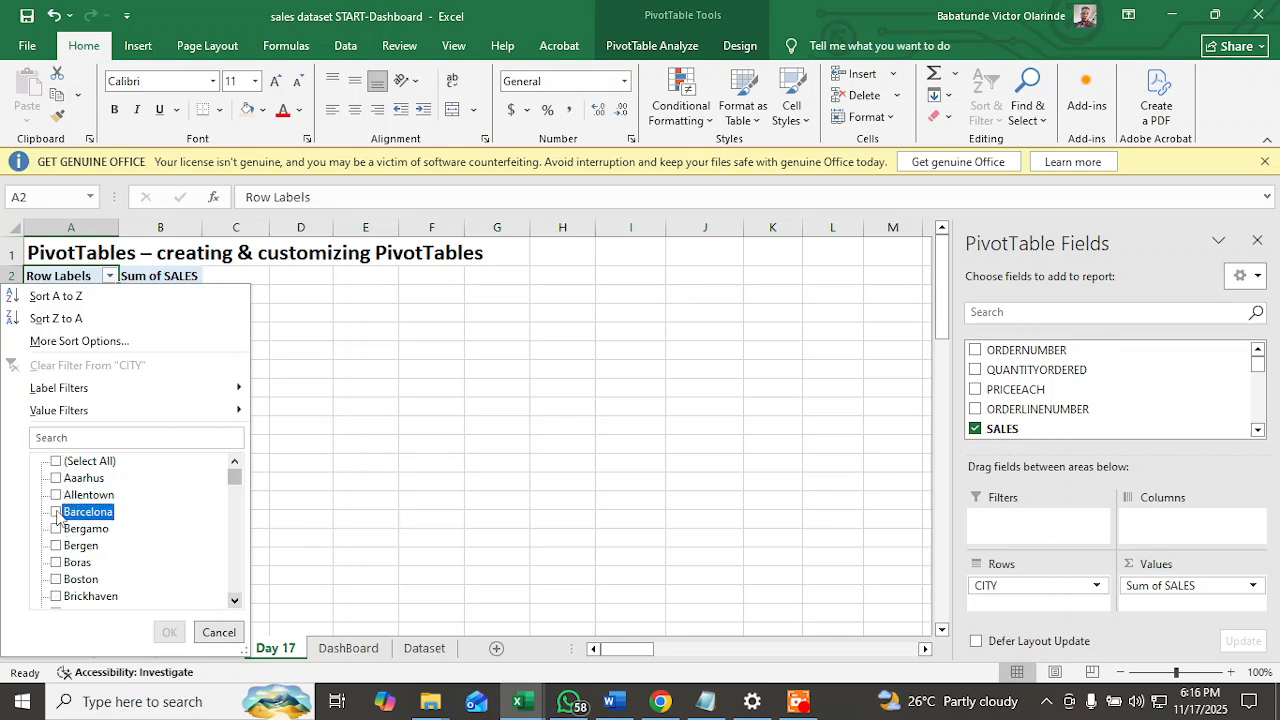
click(107, 581)
click(77, 580)
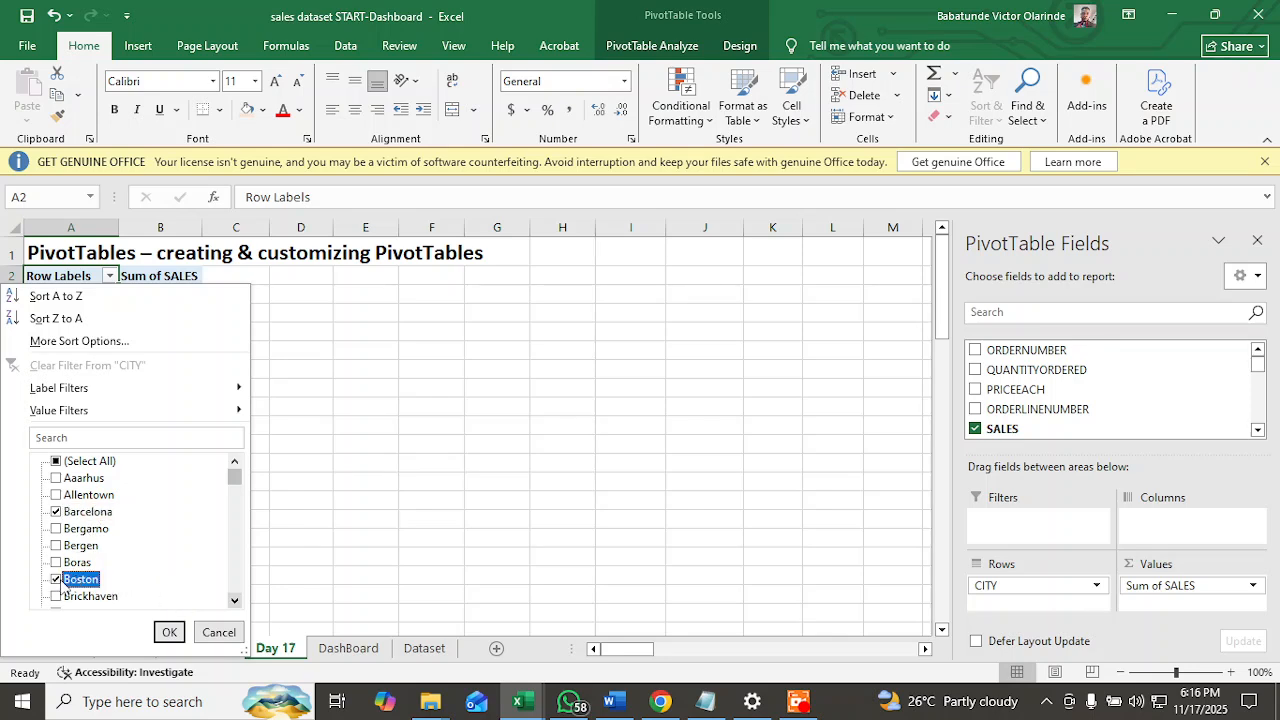
Add Cambridge to the cities included in the Row Labels filter.
click(236, 600)
click(236, 600)
click(236, 600)
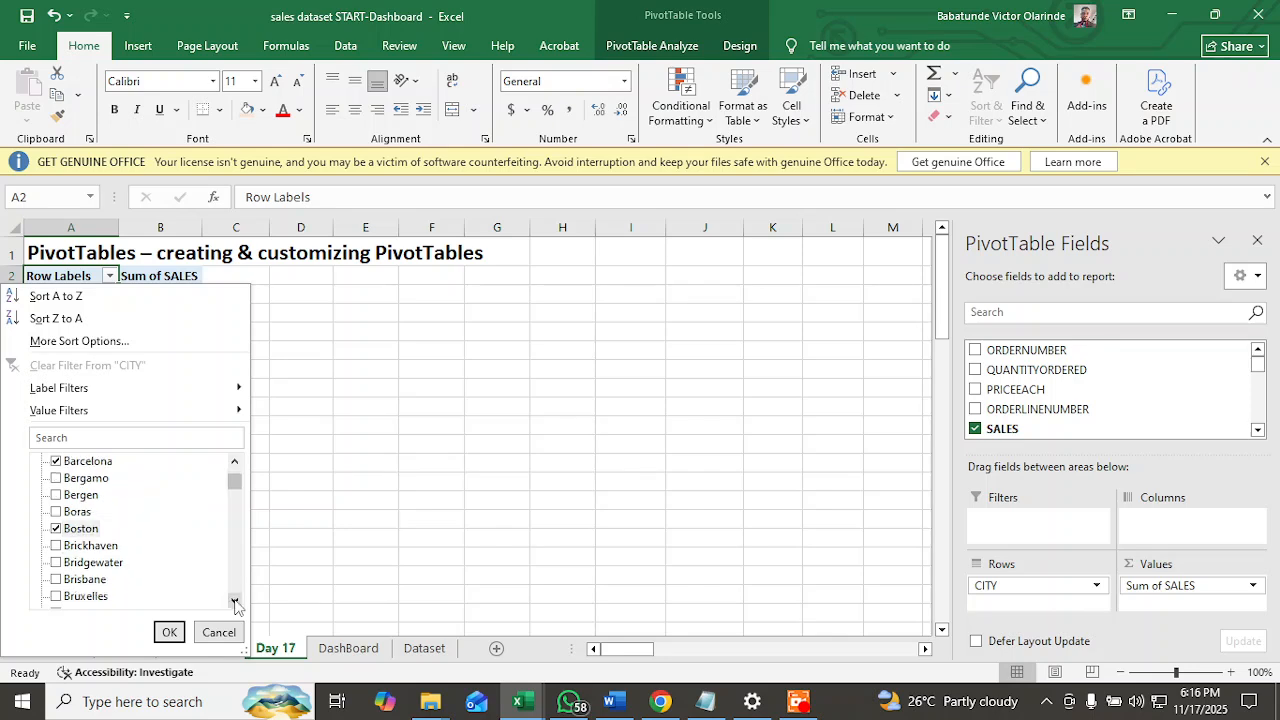
click(236, 600)
click(236, 600)
click(236, 600)
click(236, 600)
click(236, 600)
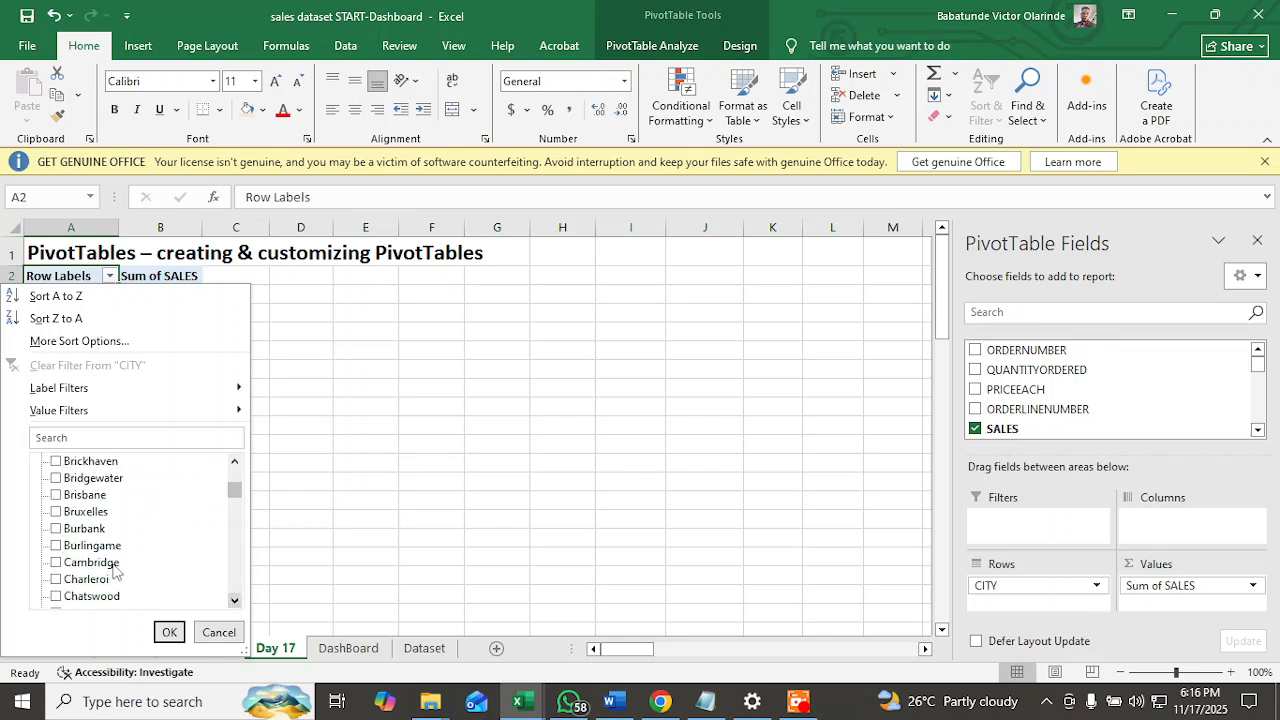
click(56, 566)
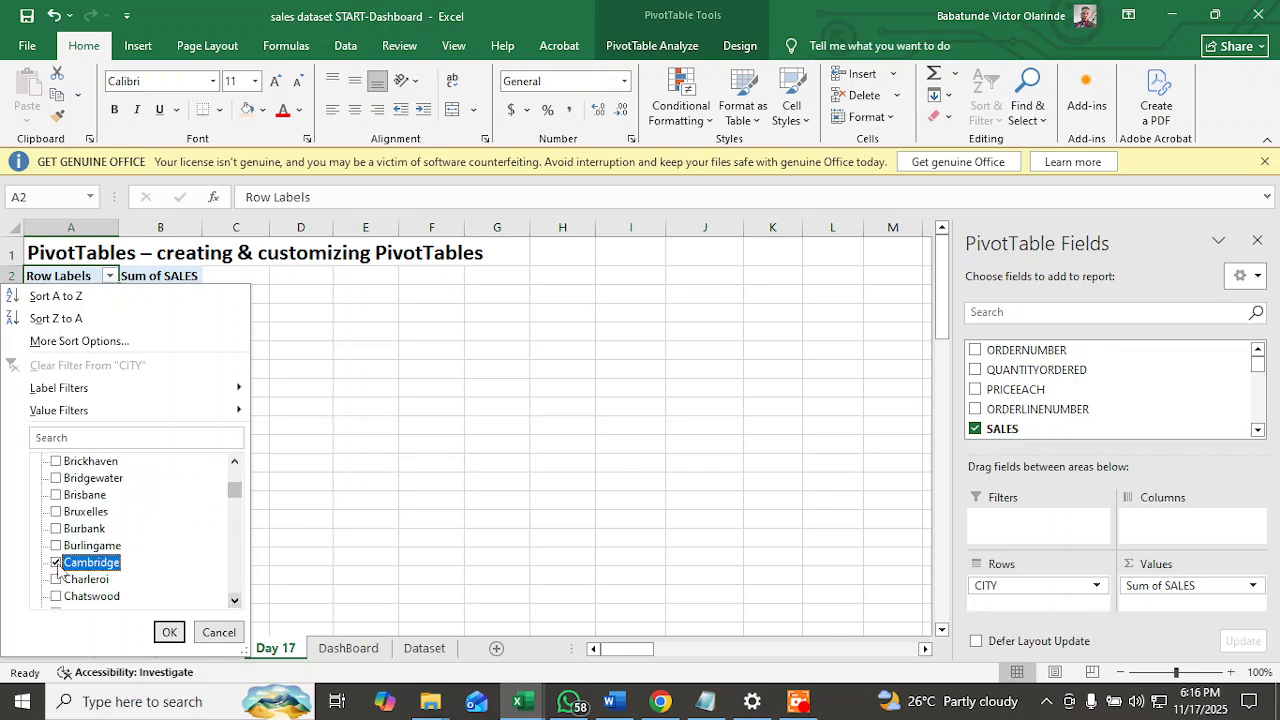
Include Dublin and Frankfurt in the city filter.
click(236, 601)
click(236, 601)
click(236, 601)
click(236, 601)
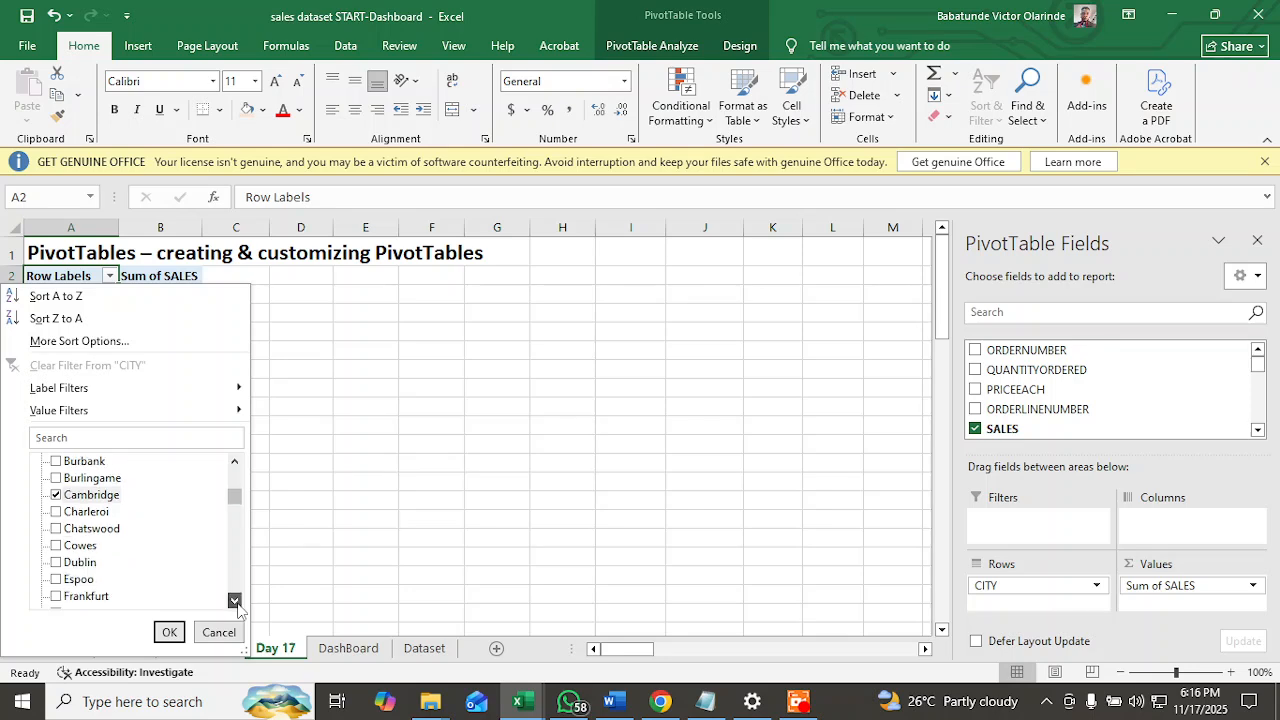
click(236, 601)
click(236, 601)
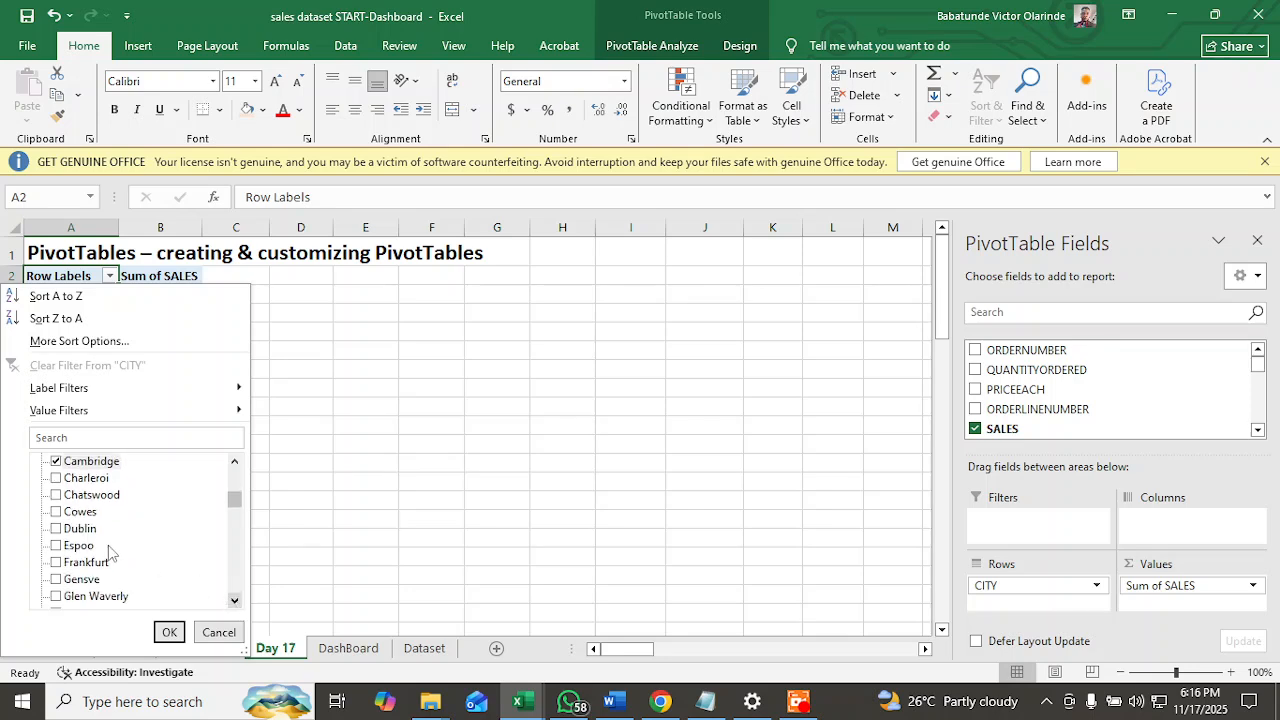
click(55, 530)
click(56, 563)
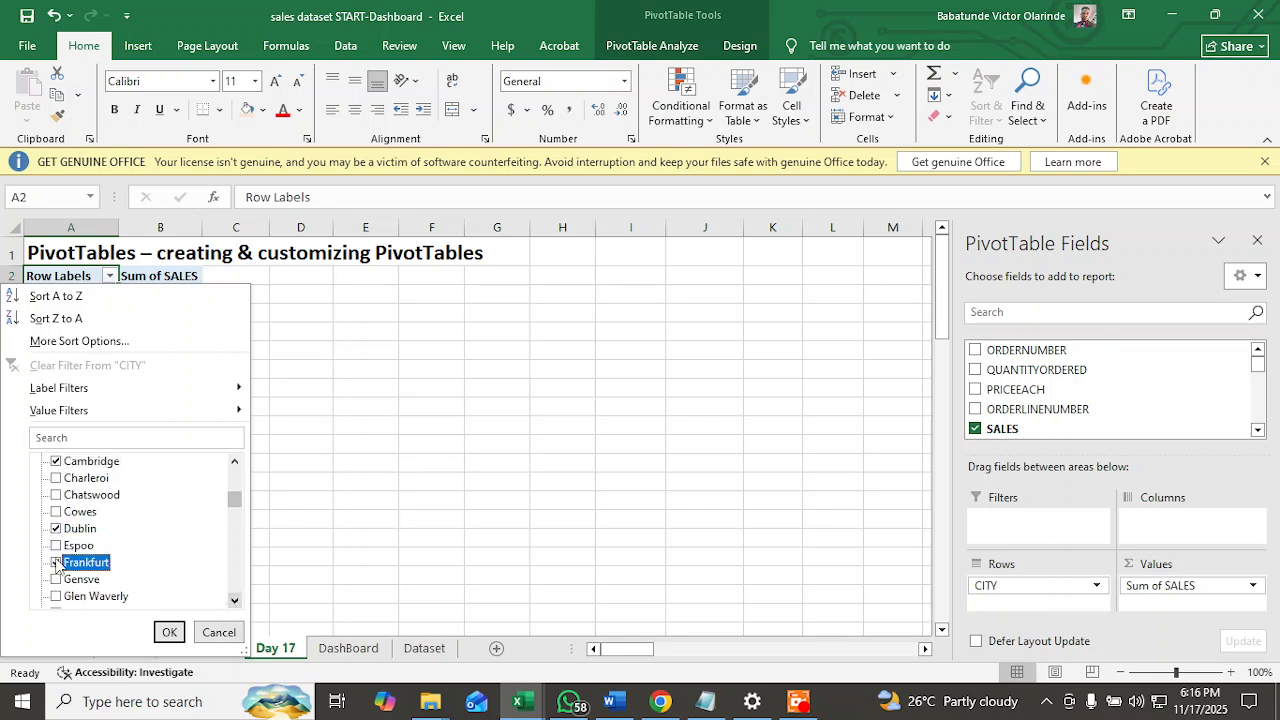
Include Liverpool in the city filter.
click(234, 601)
click(234, 601)
click(234, 601)
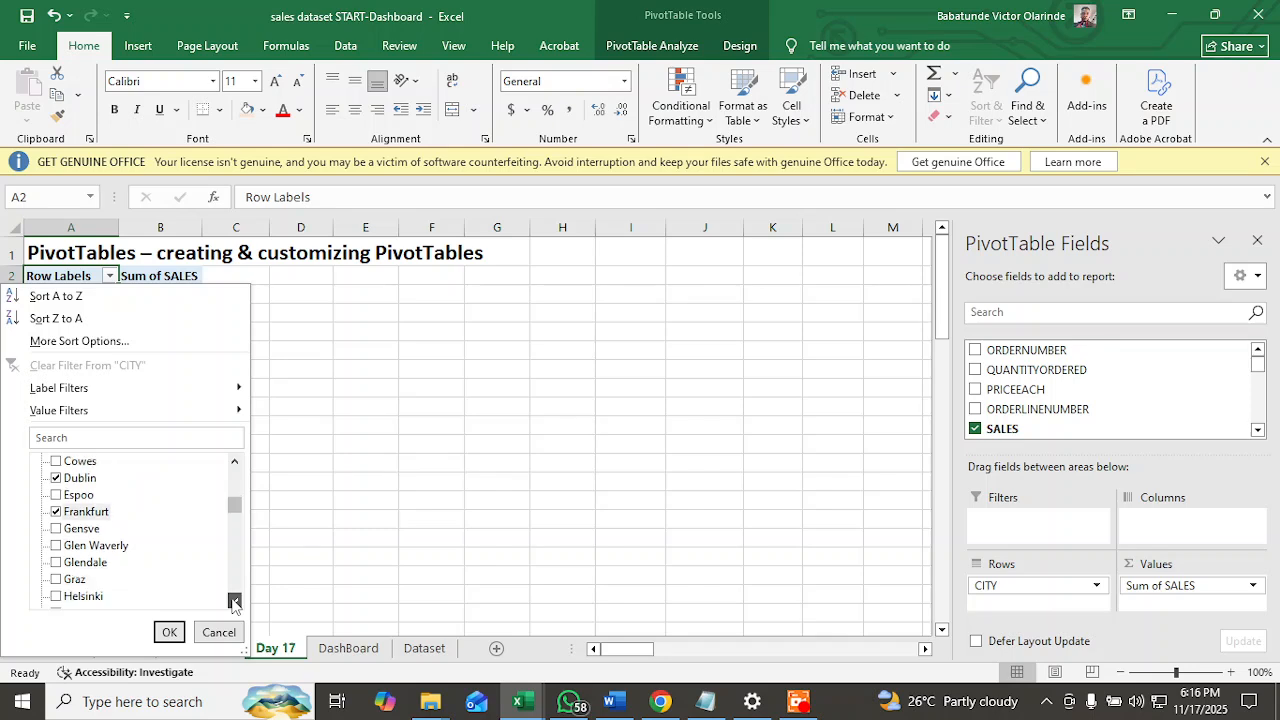
click(234, 601)
click(234, 601)
click(234, 601)
click(234, 601)
click(234, 601)
click(234, 601)
click(234, 601)
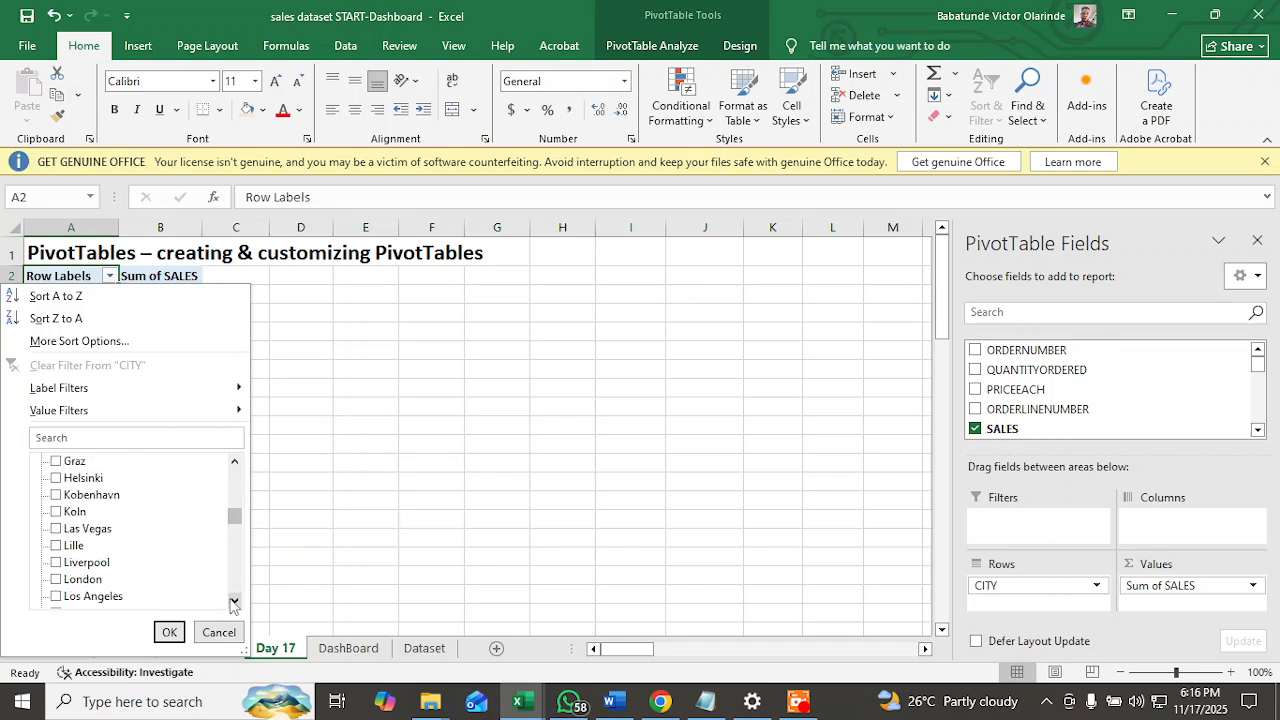
click(234, 601)
click(57, 546)
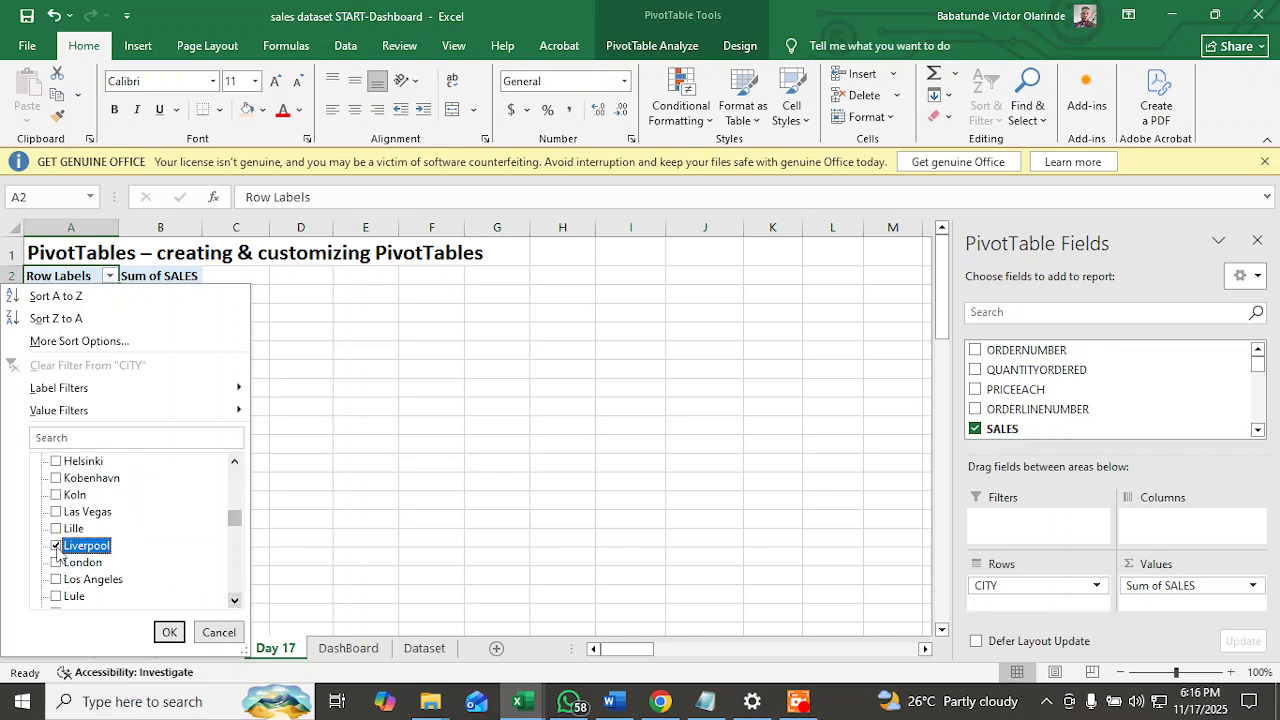
Include Los Angeles, Madrid and Manchester in the city filter.
click(234, 601)
click(234, 601)
click(234, 601)
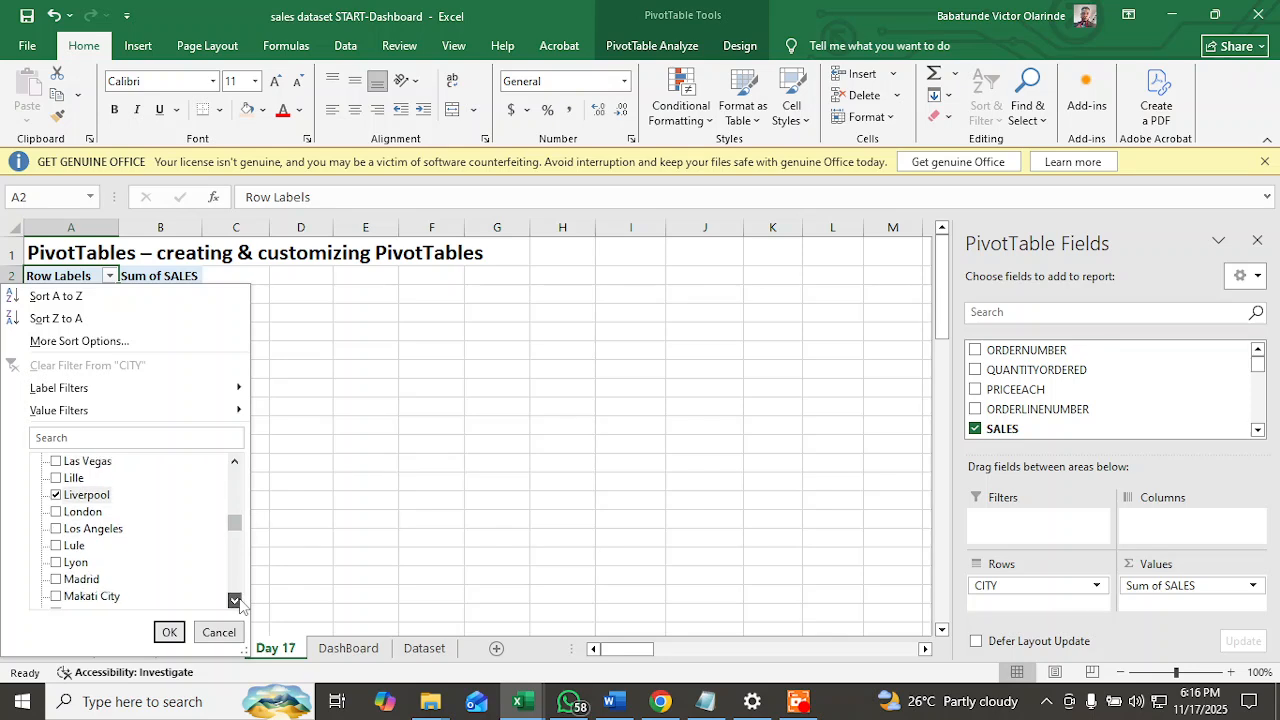
click(57, 530)
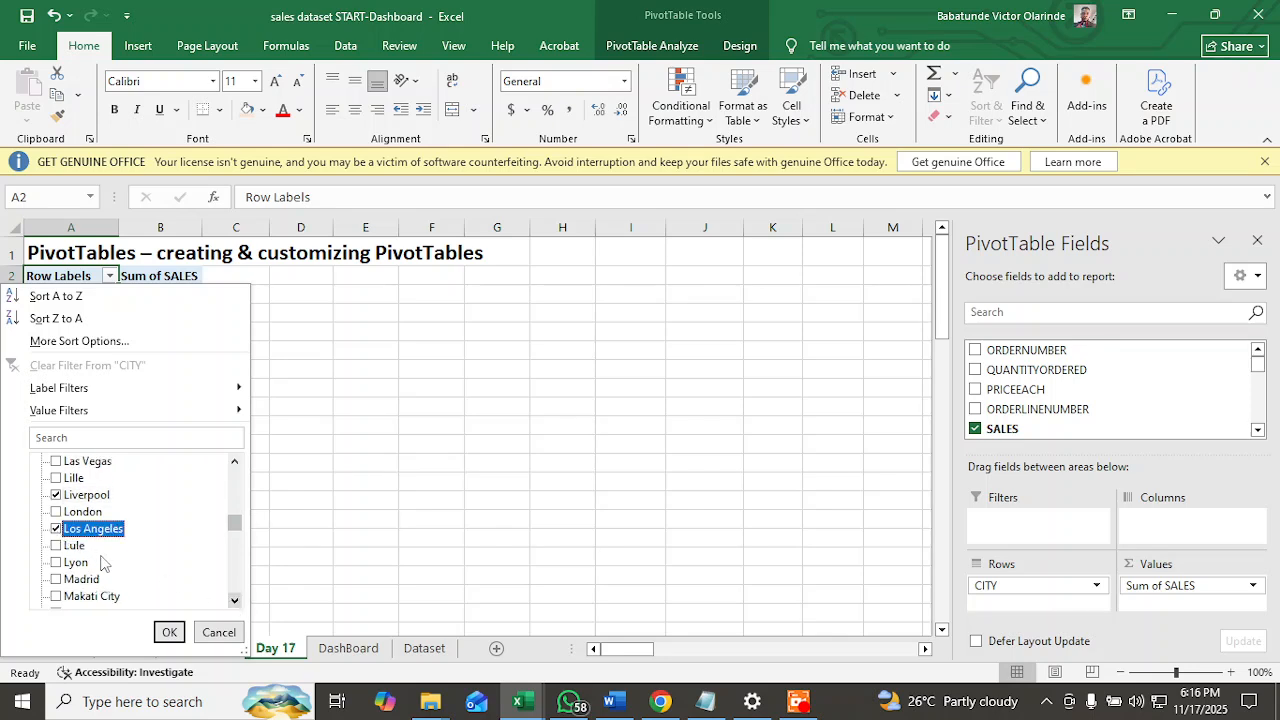
click(234, 601)
click(234, 601)
click(234, 601)
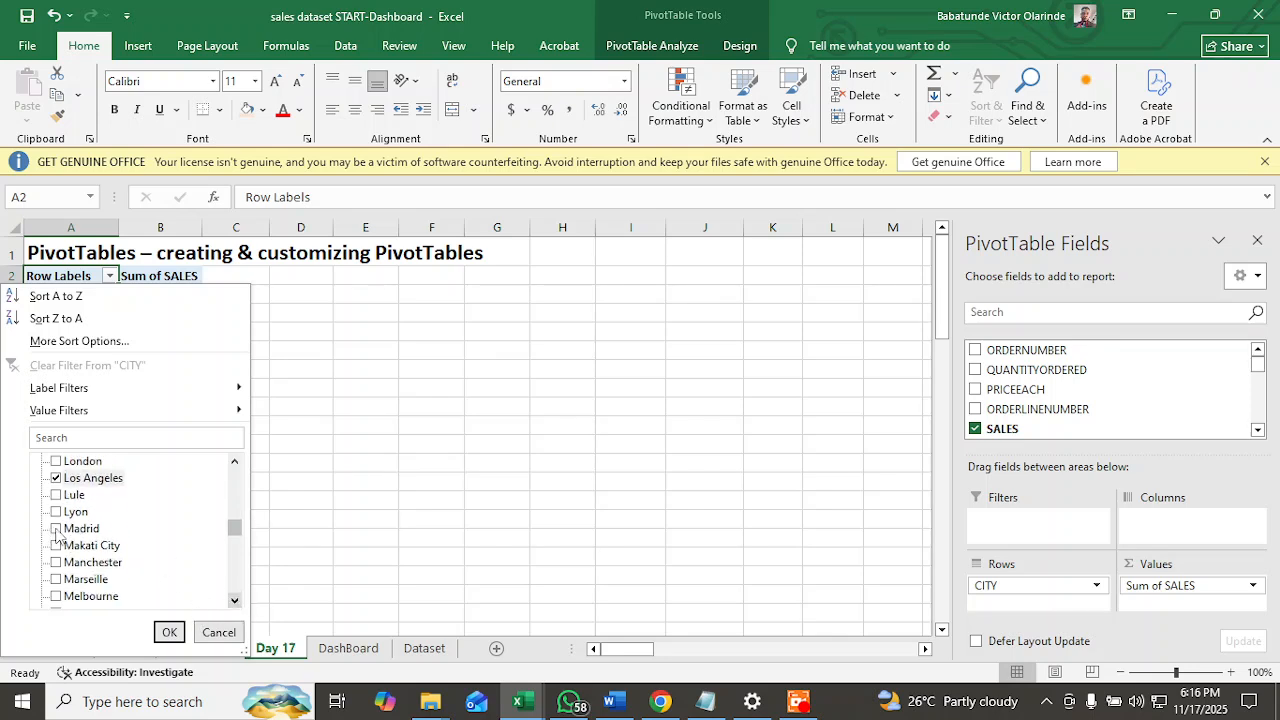
click(56, 530)
click(68, 563)
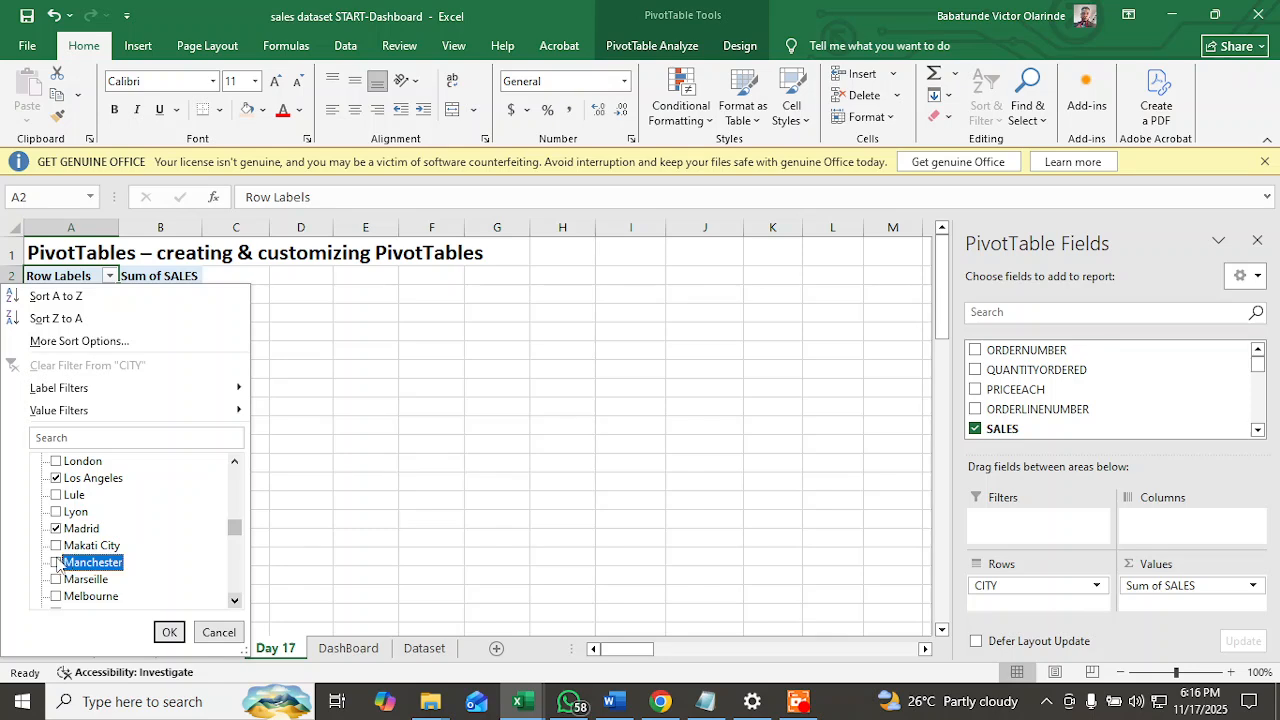
click(57, 563)
Include NYC and Osaka in the city filter.
click(235, 602)
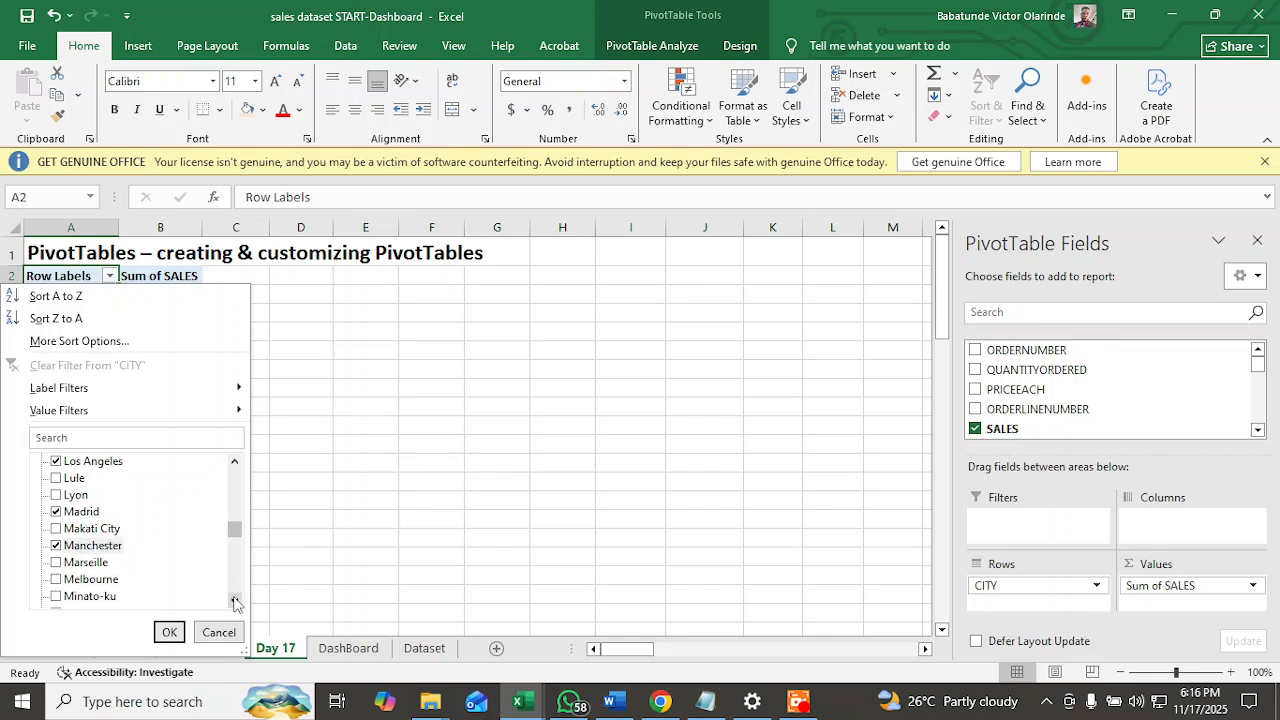
click(235, 602)
click(235, 602)
click(235, 602)
click(235, 602)
click(235, 602)
click(235, 602)
click(235, 602)
click(235, 602)
click(235, 602)
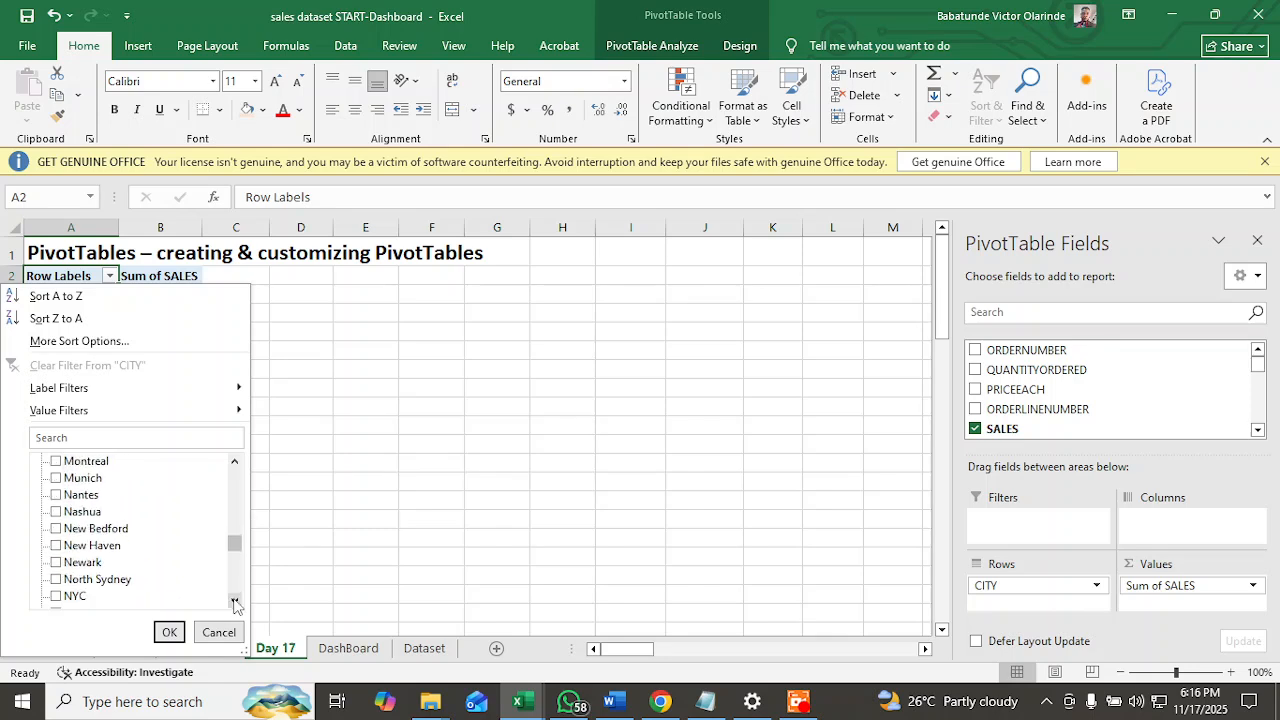
click(235, 602)
click(235, 602)
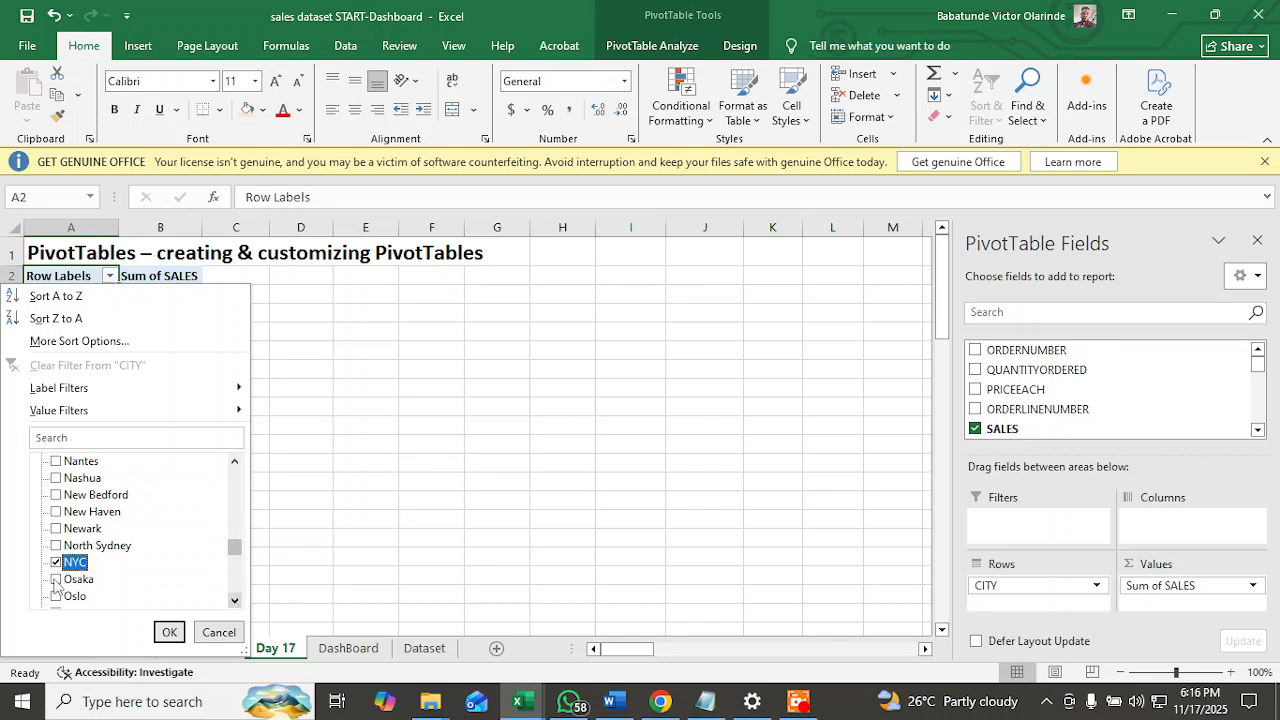
click(56, 580)
Include Paris in the city filter.
click(235, 601)
click(235, 601)
click(235, 601)
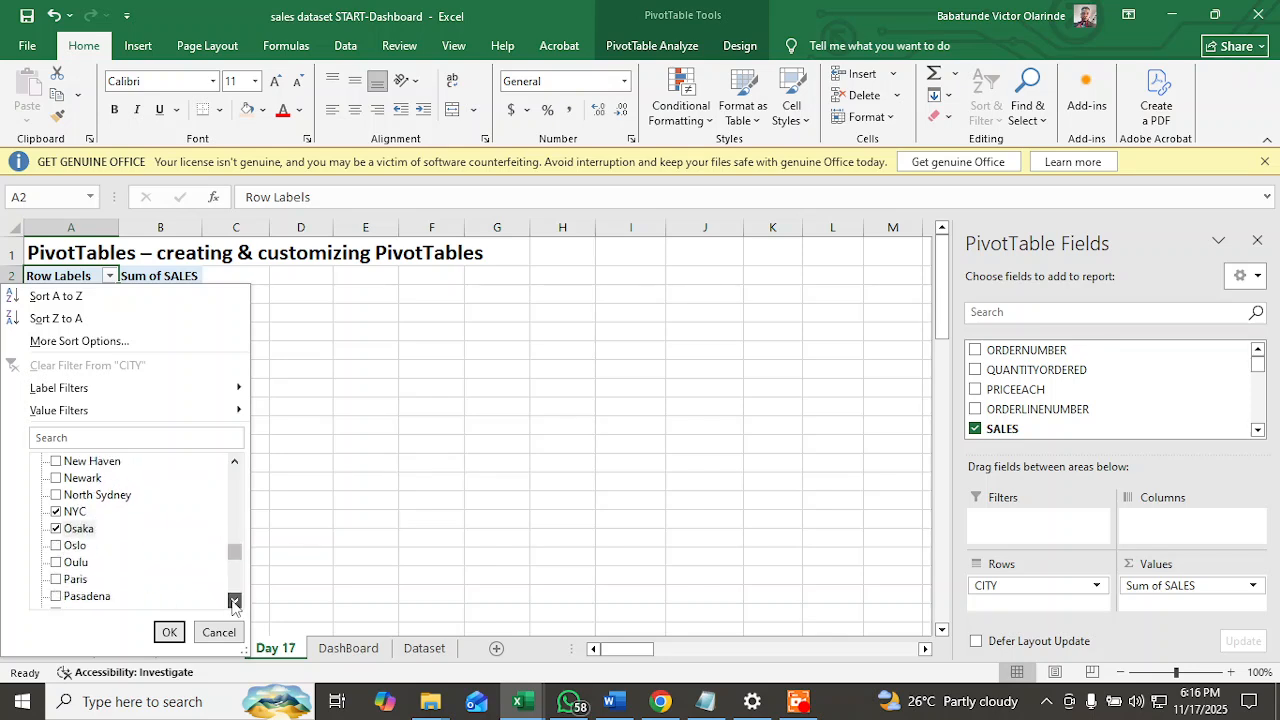
click(235, 601)
click(235, 601)
click(57, 545)
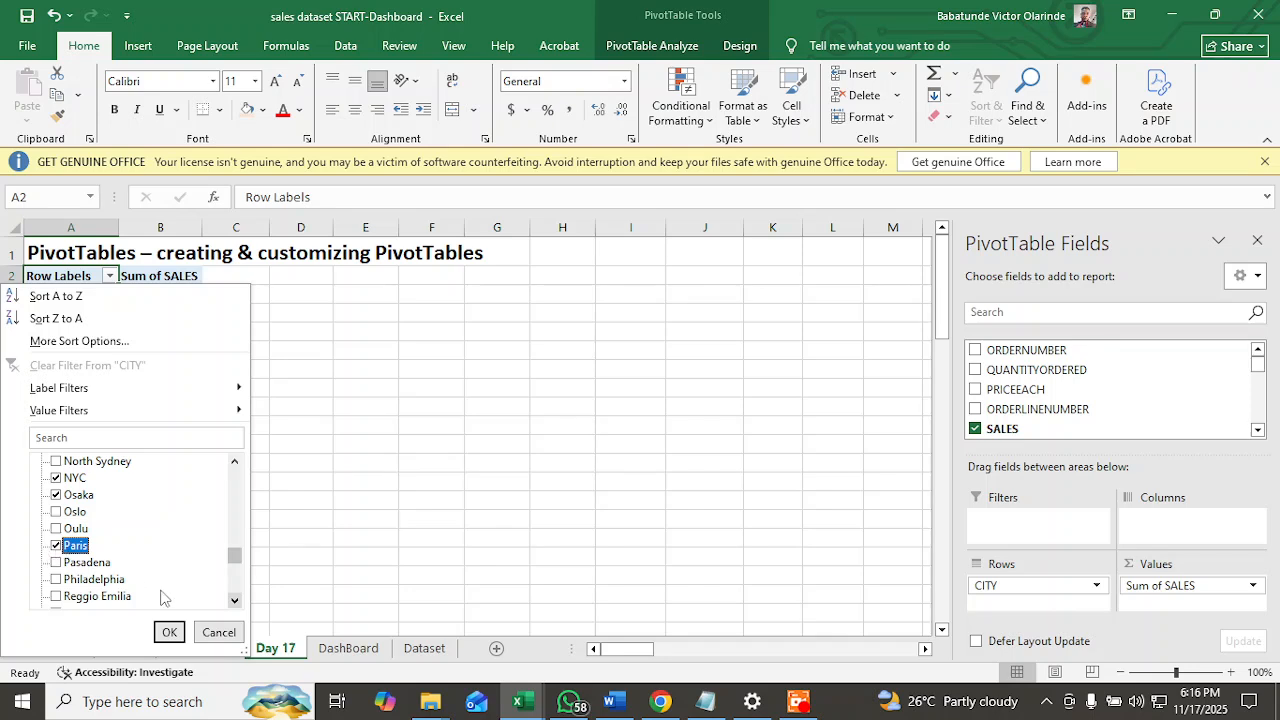
Include San Francisco, San Jose and Singapore in the city filter.
click(235, 601)
click(235, 601)
click(235, 601)
click(235, 601)
click(235, 601)
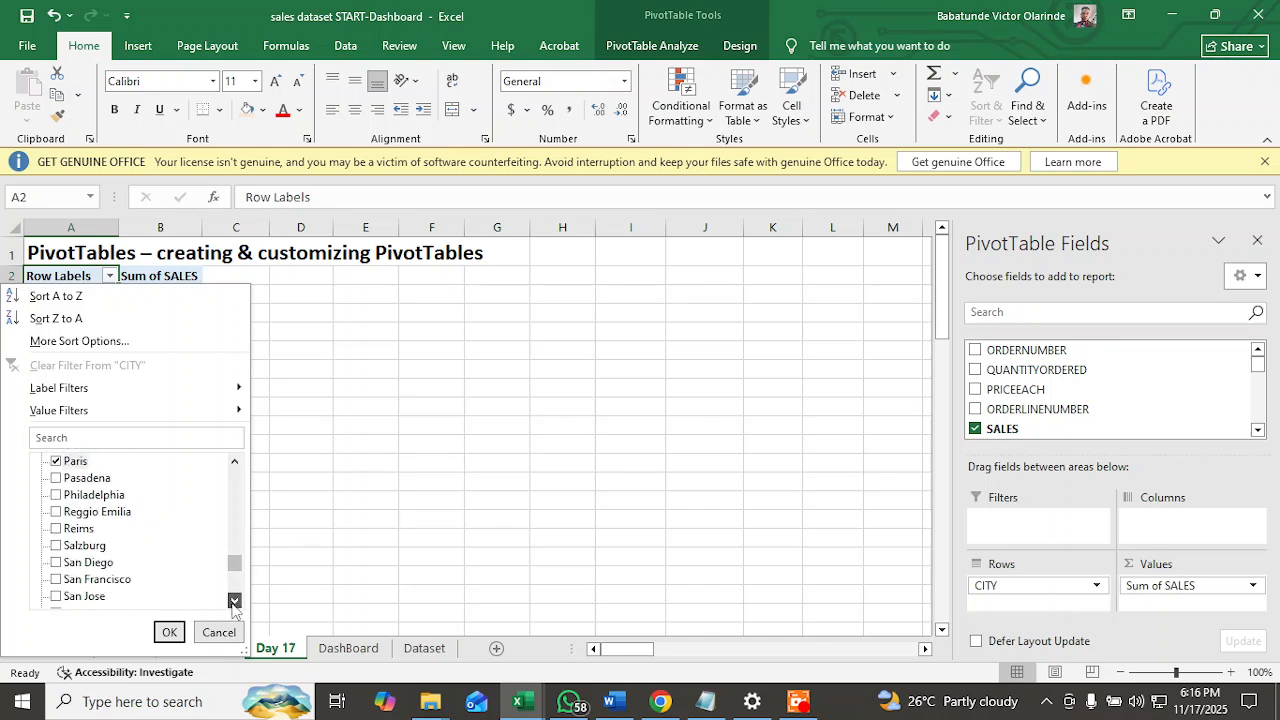
click(235, 601)
click(235, 601)
click(235, 601)
click(56, 529)
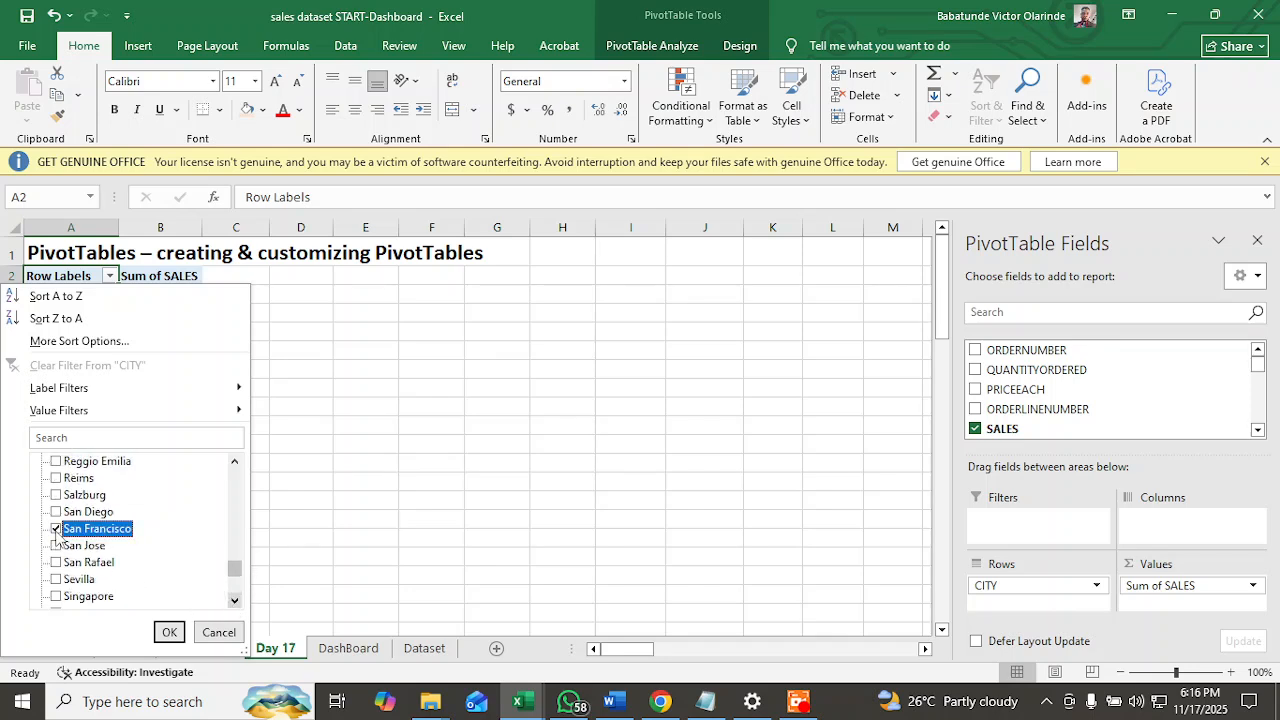
click(55, 545)
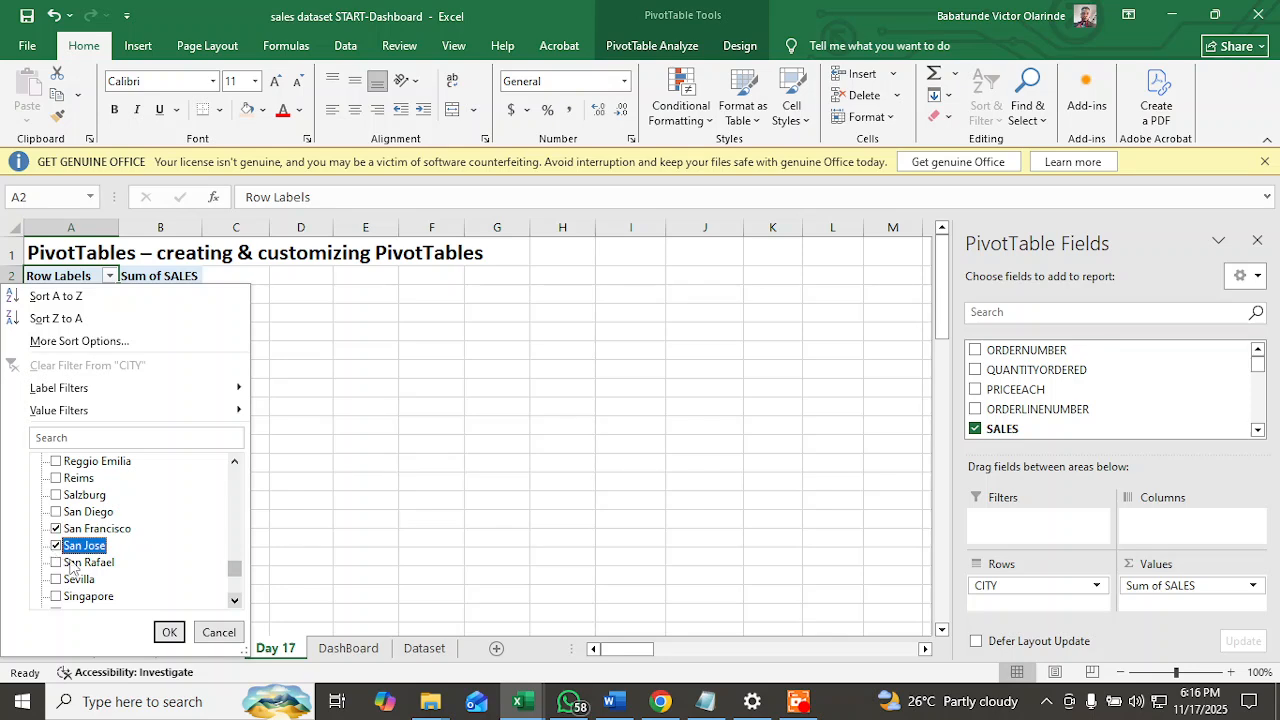
click(56, 596)
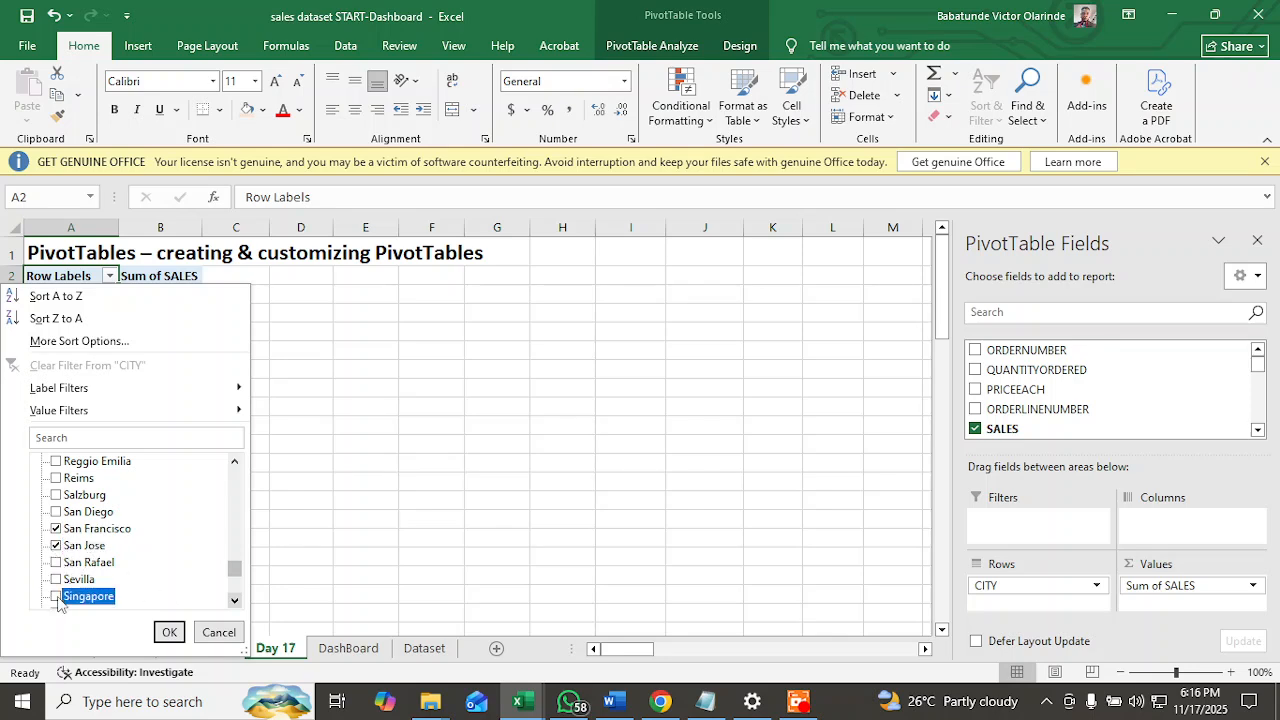
Include Versailles in the city filter and apply the city selection to the PivotTable.
click(235, 601)
click(235, 601)
click(235, 601)
click(235, 601)
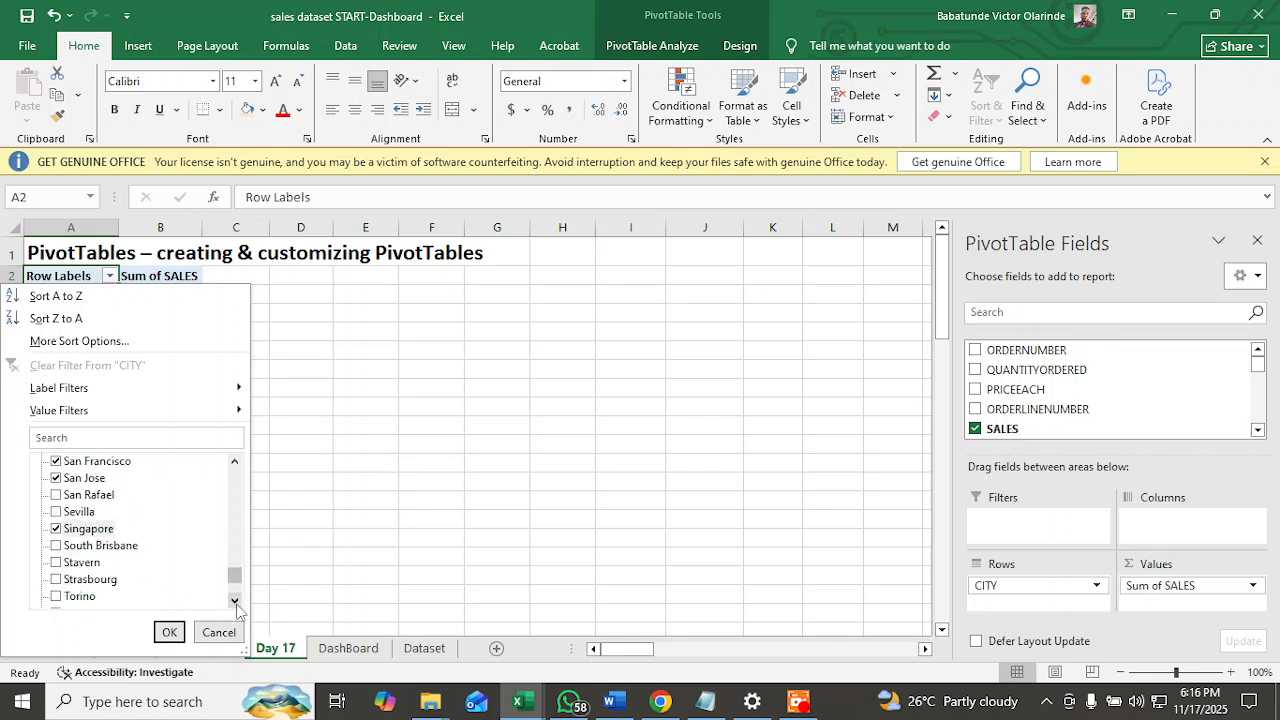
click(235, 601)
click(235, 601)
click(235, 601)
click(235, 601)
click(235, 601)
click(235, 601)
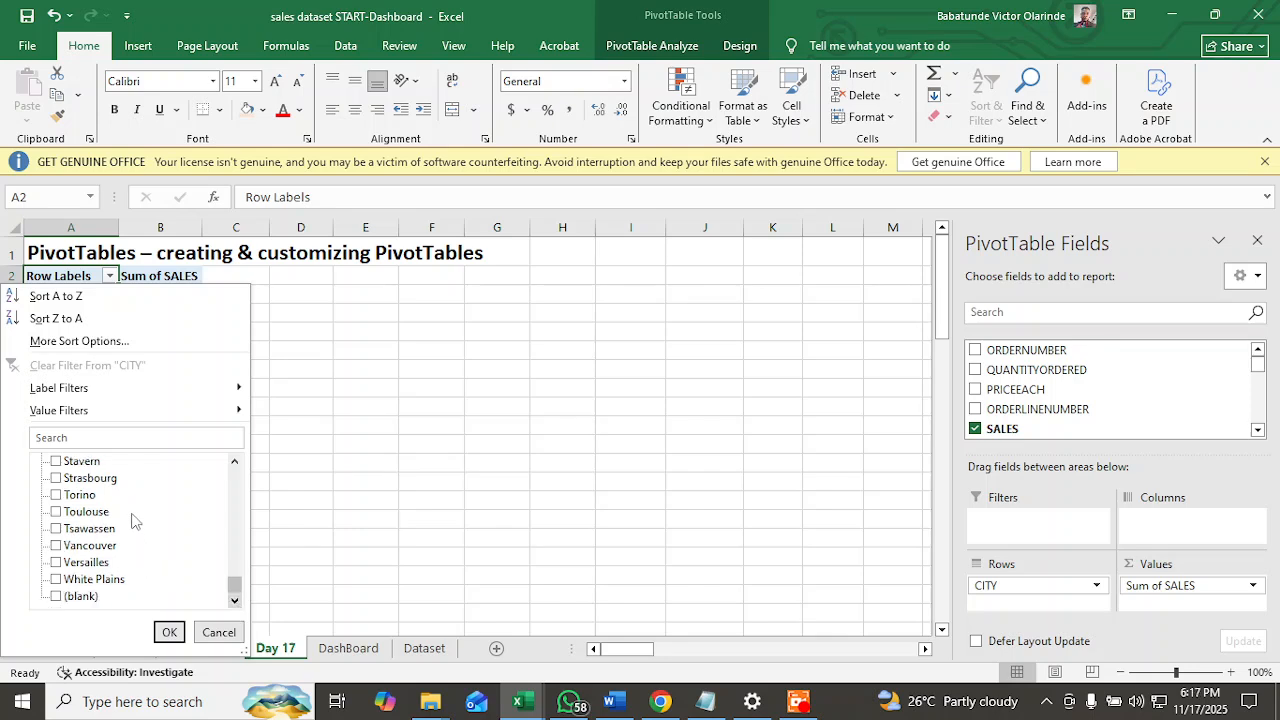
click(57, 563)
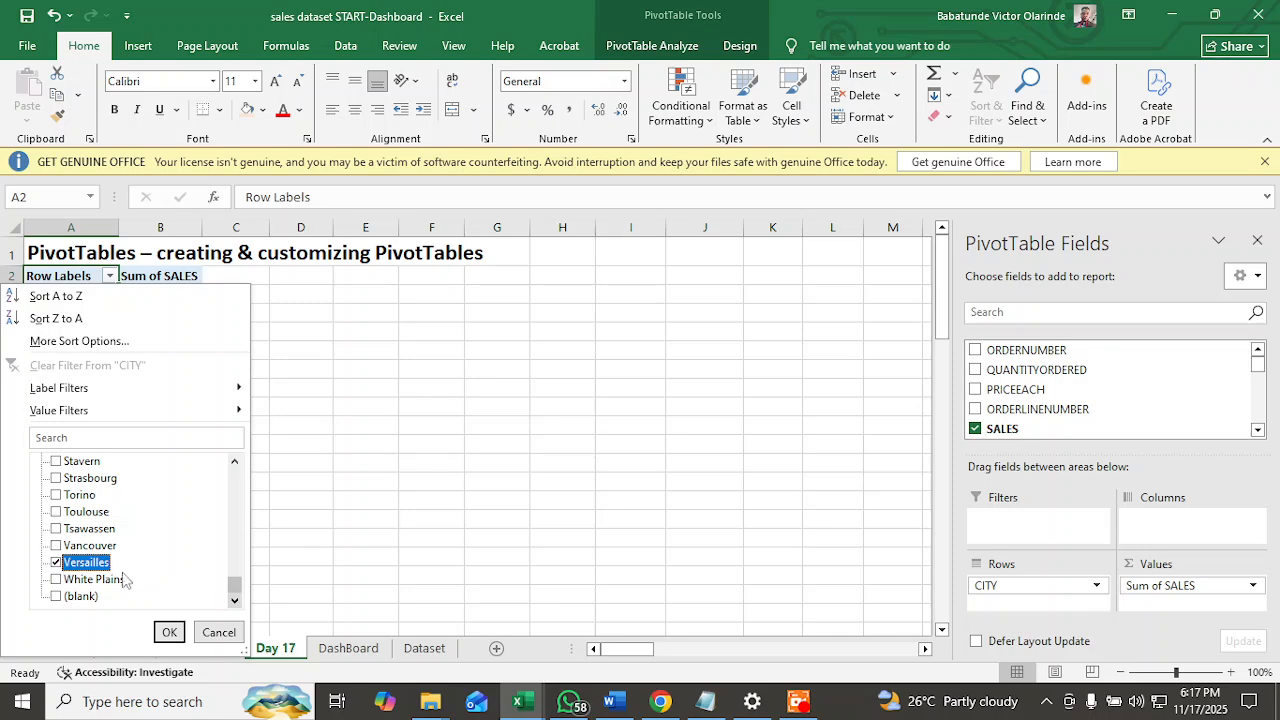
click(168, 632)
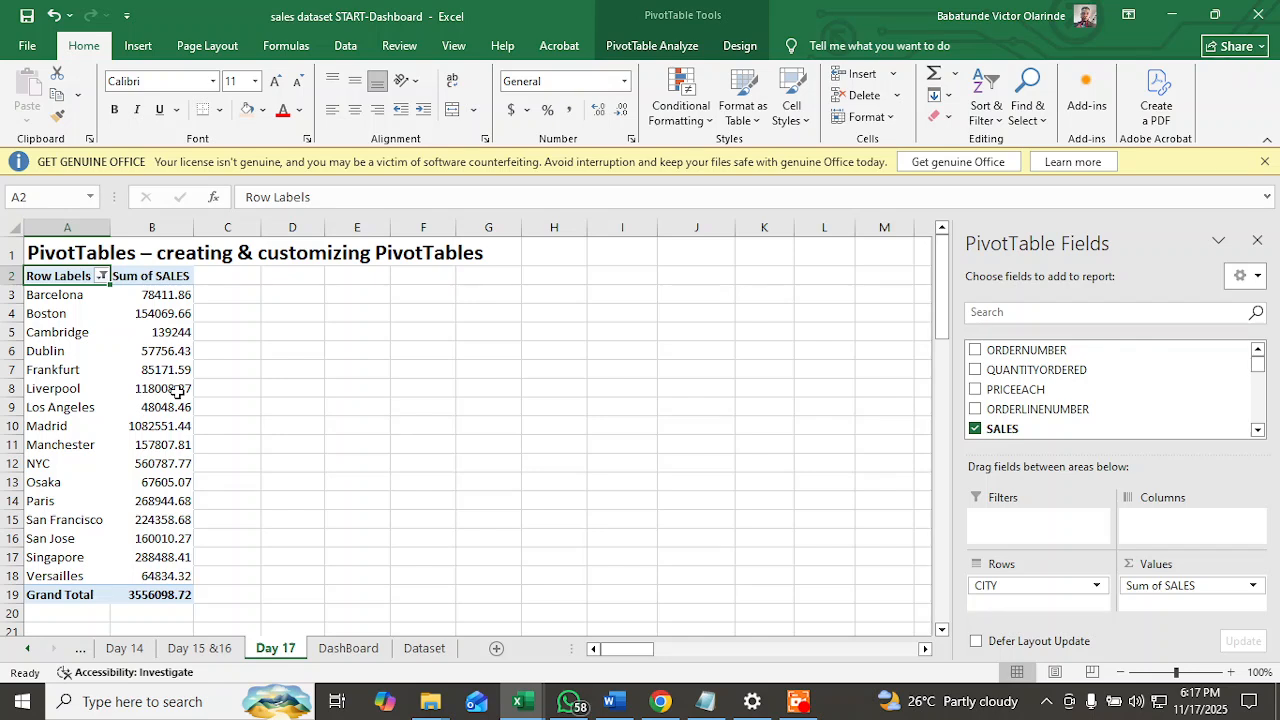
Open the Dataset sheet and look through the CITY column of the source sales records.
mouse_move(176, 392)
mouse_move(179, 284)
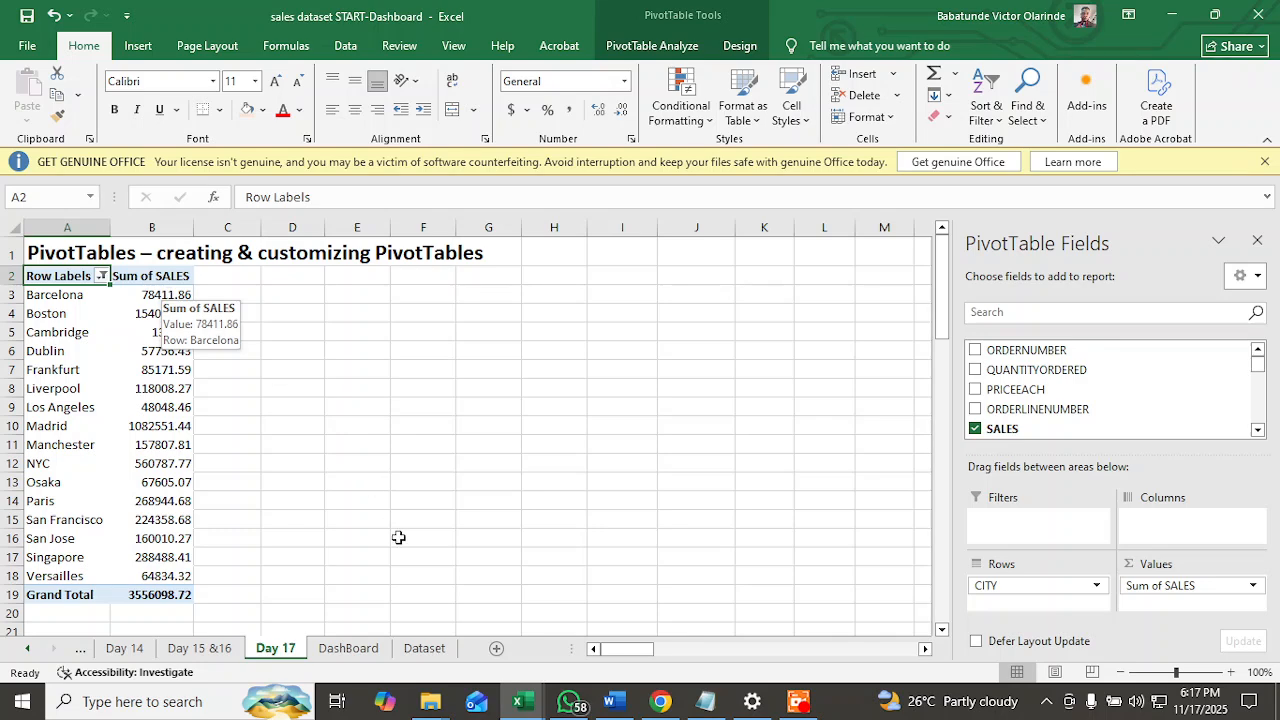
click(424, 648)
scroll(383, 422, up, 8)
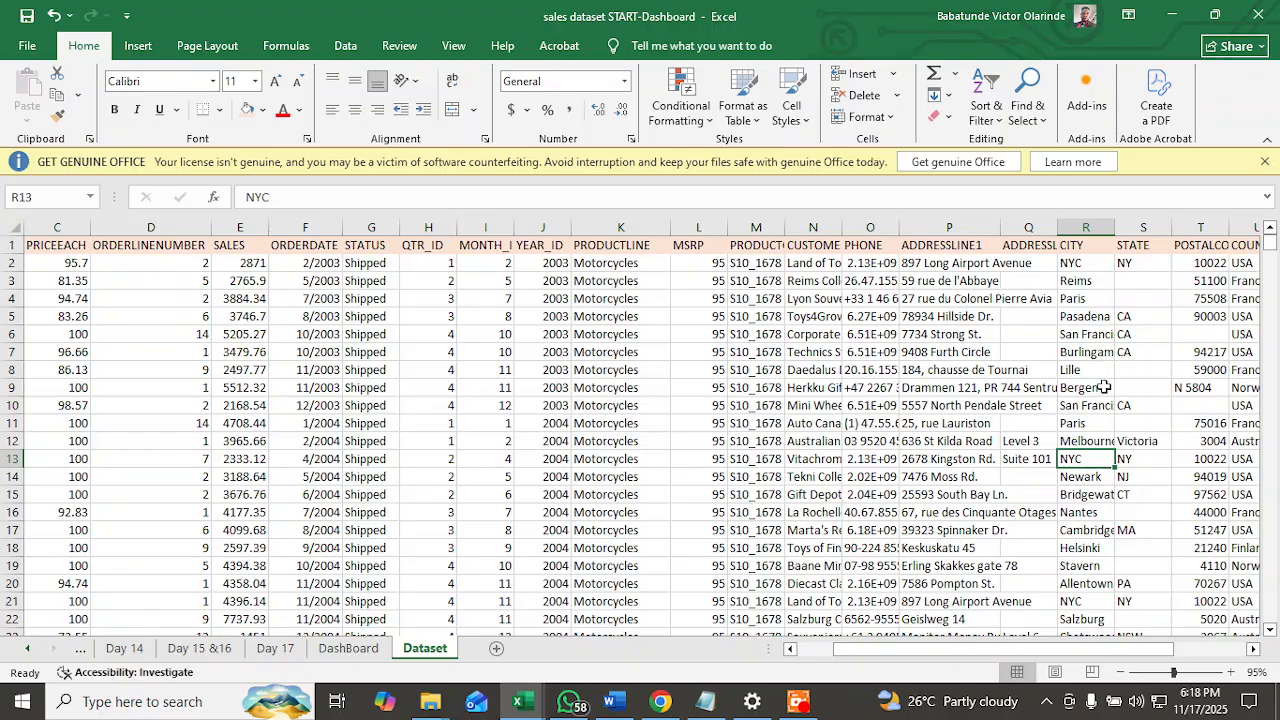
scroll(1126, 545, down, 1)
scroll(1126, 545, down, 12)
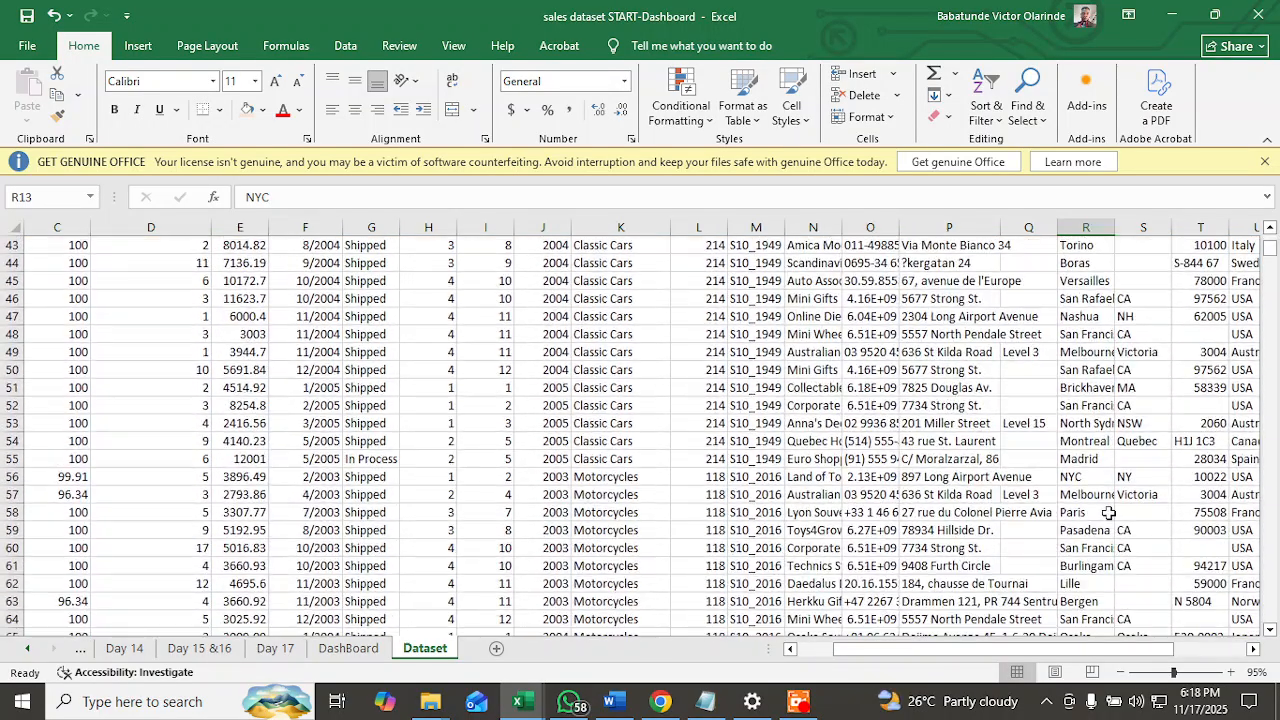
scroll(1095, 452, down, 8)
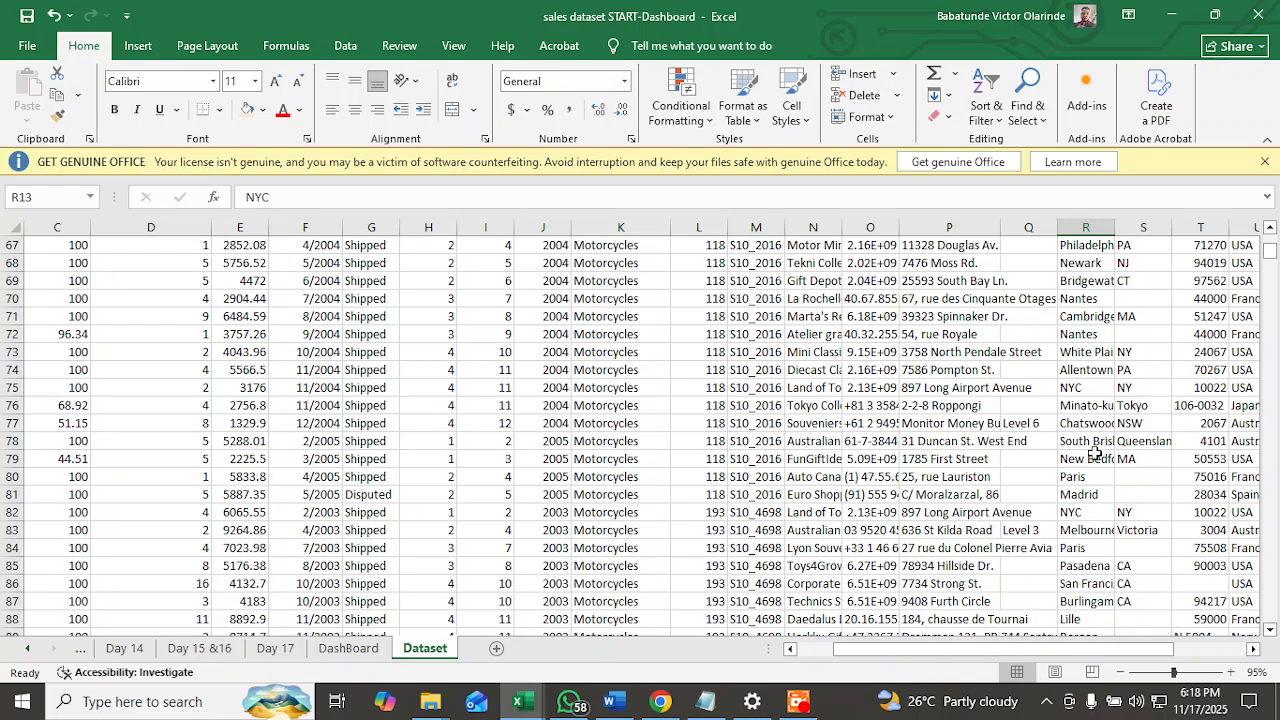
scroll(1095, 452, down, 14)
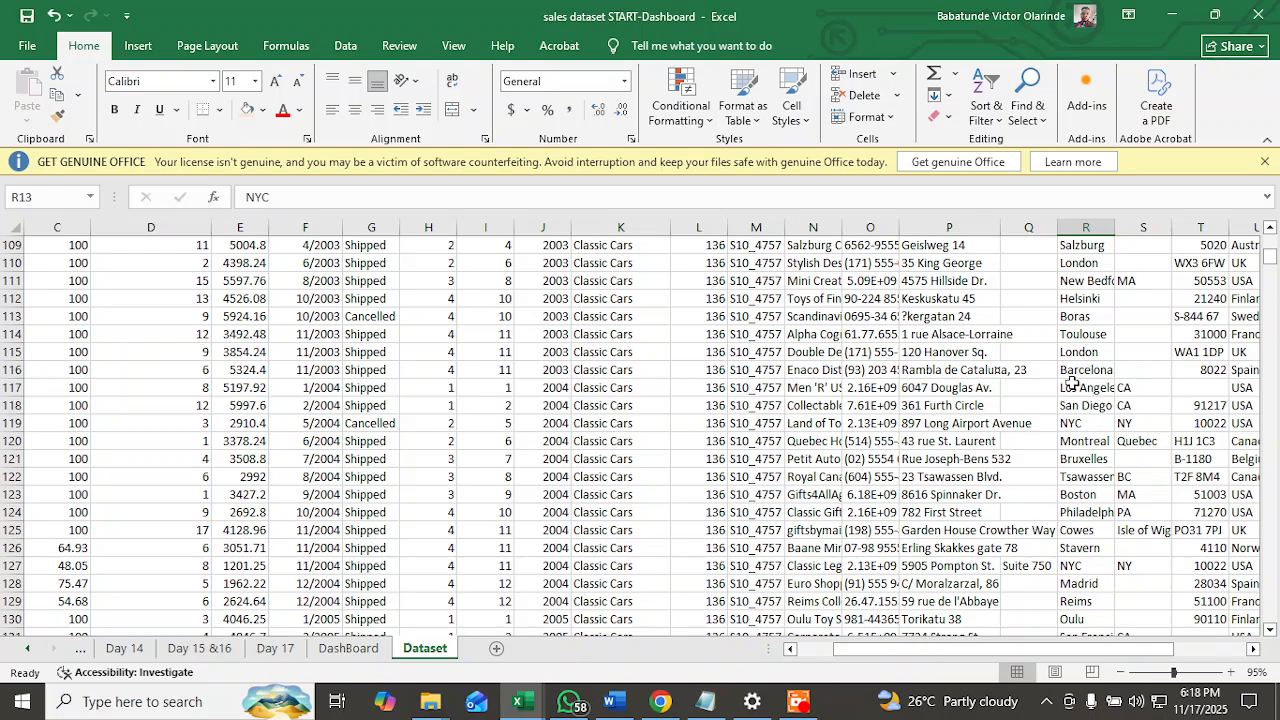
scroll(1072, 383, up, 20)
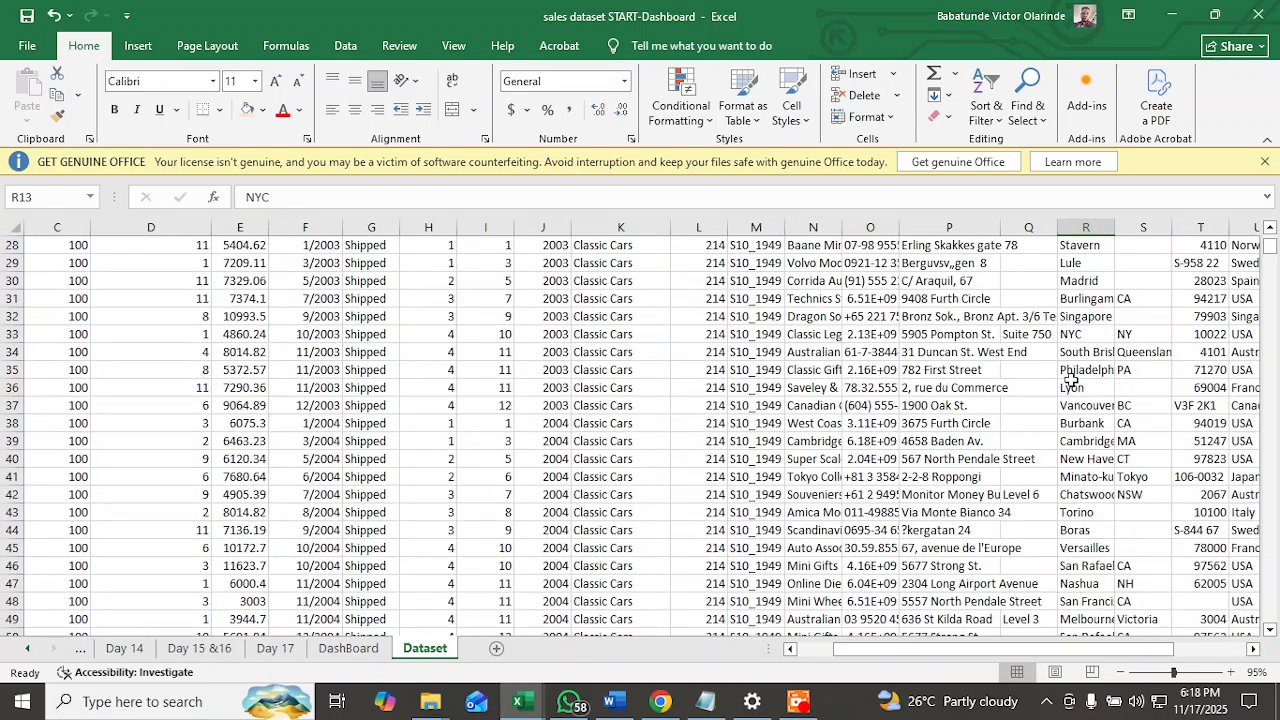
Turn on column filters for the header row of the Dataset sheet.
scroll(1072, 383, up, 9)
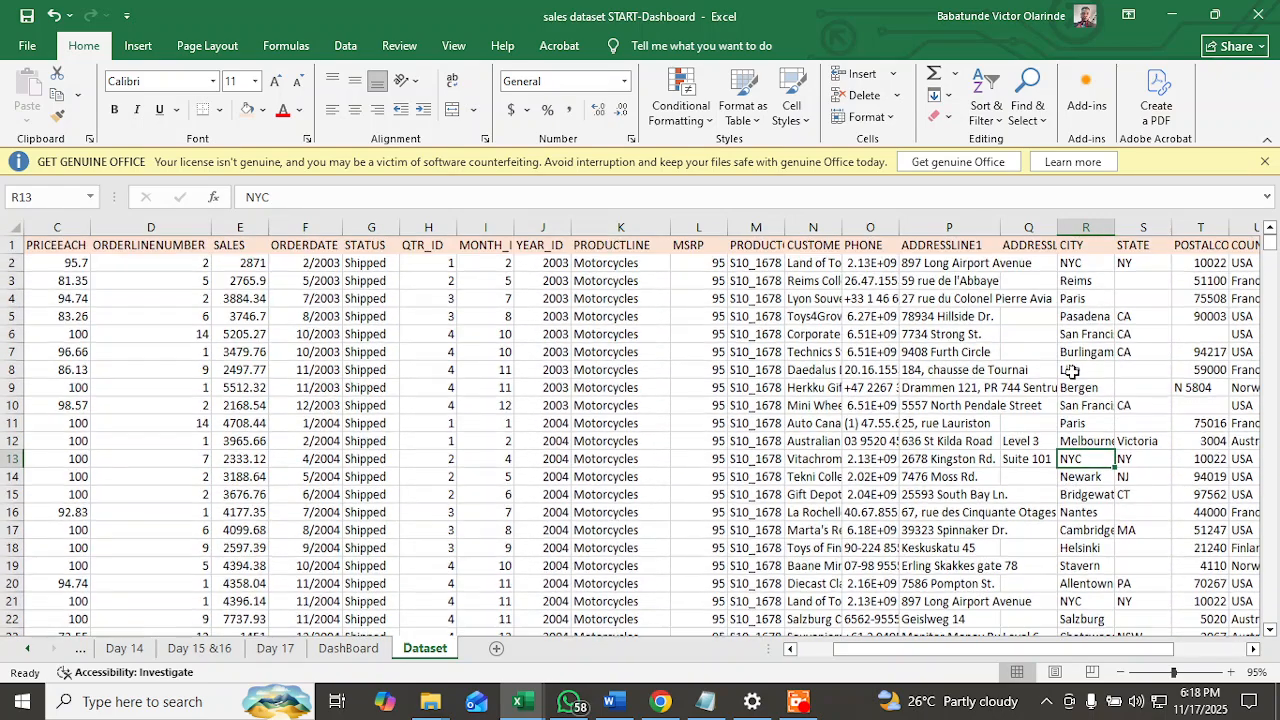
click(1079, 245)
click(12, 245)
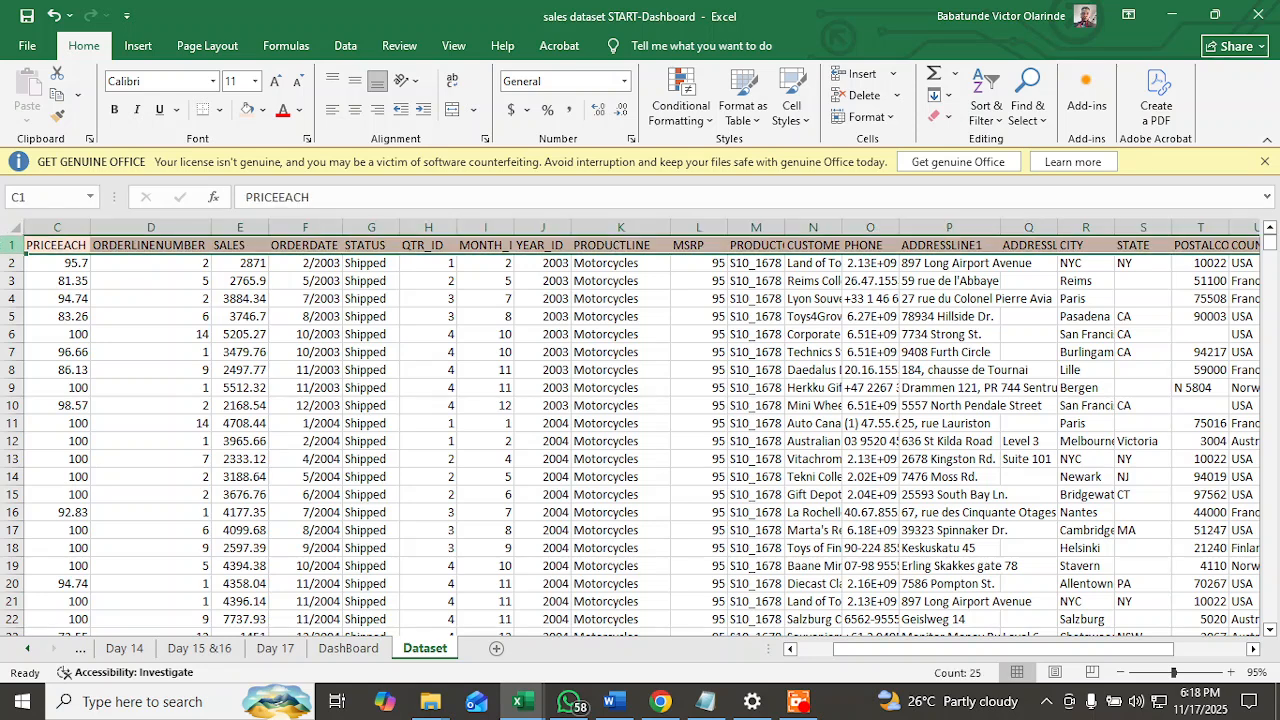
click(986, 105)
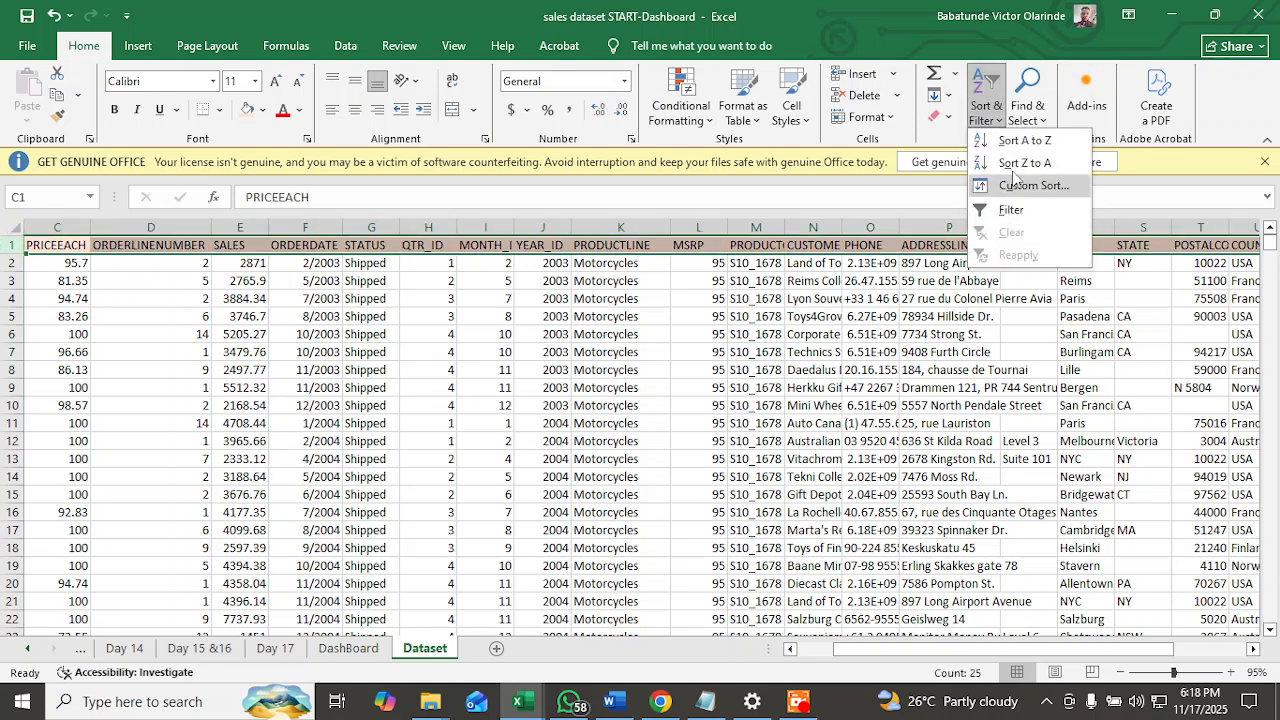
click(1022, 210)
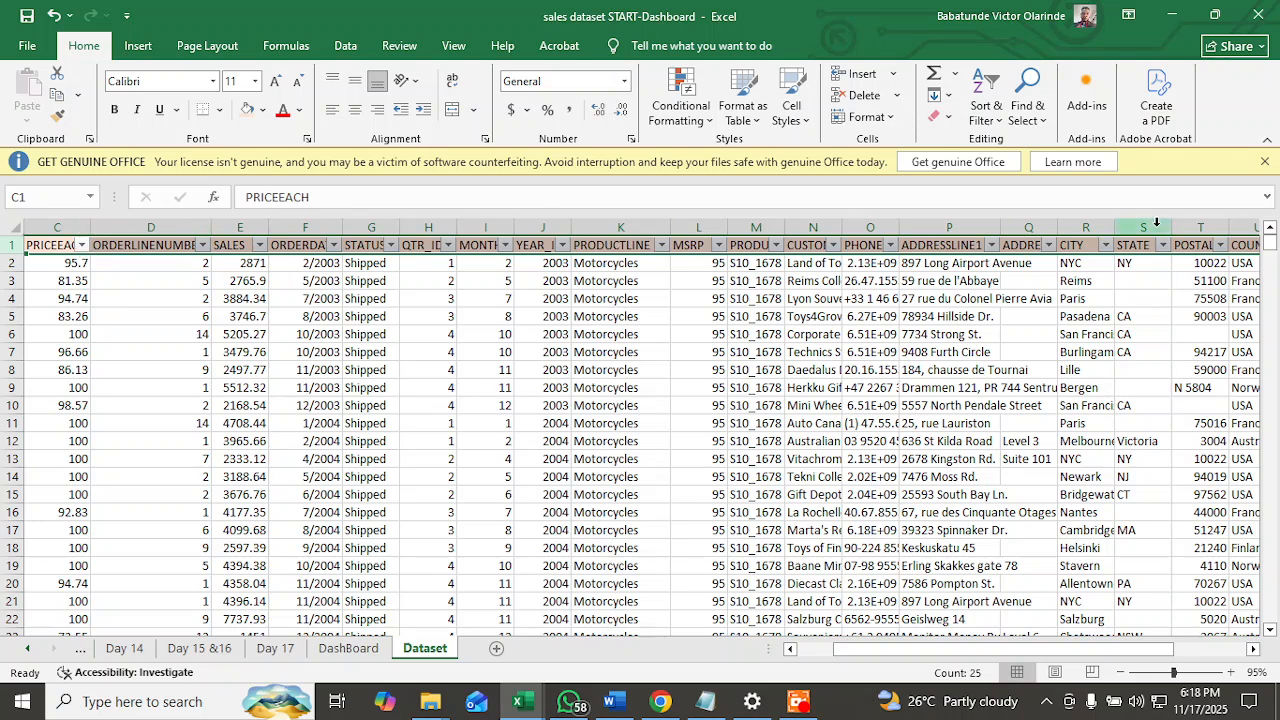
Filter the CITY column to show only Barcelona, using the search text "ba" to find it.
click(1105, 247)
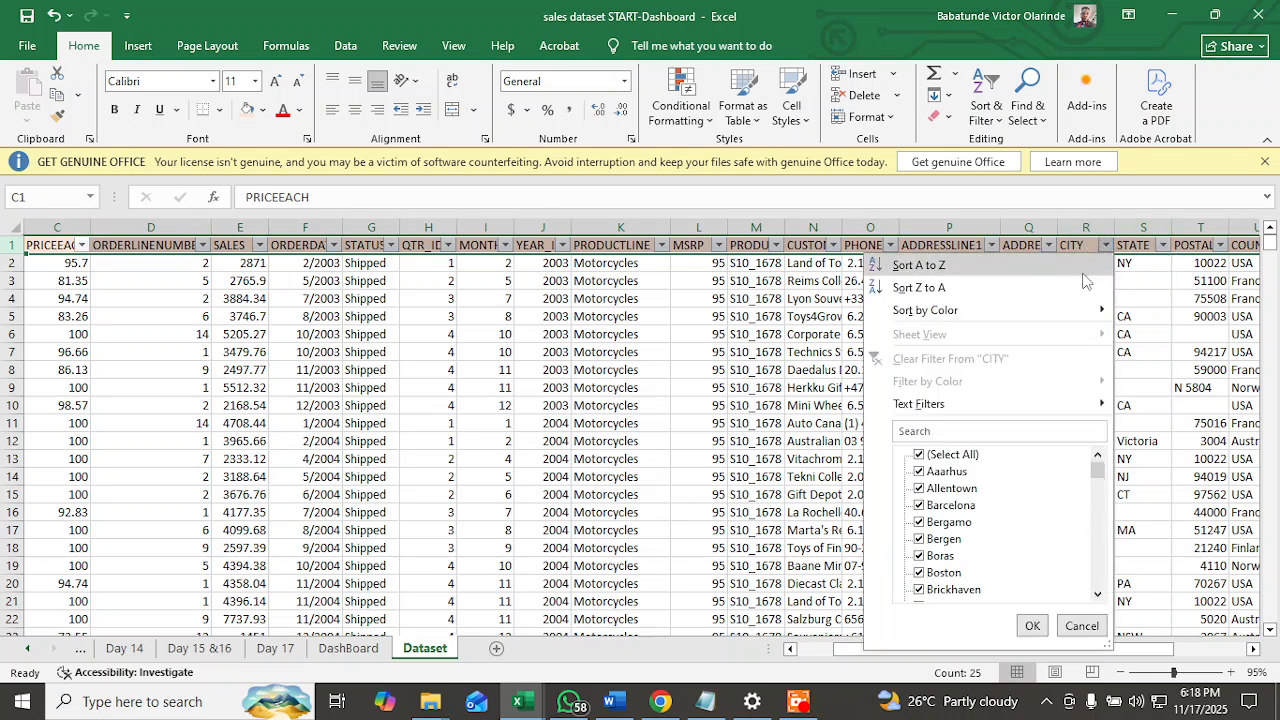
click(919, 455)
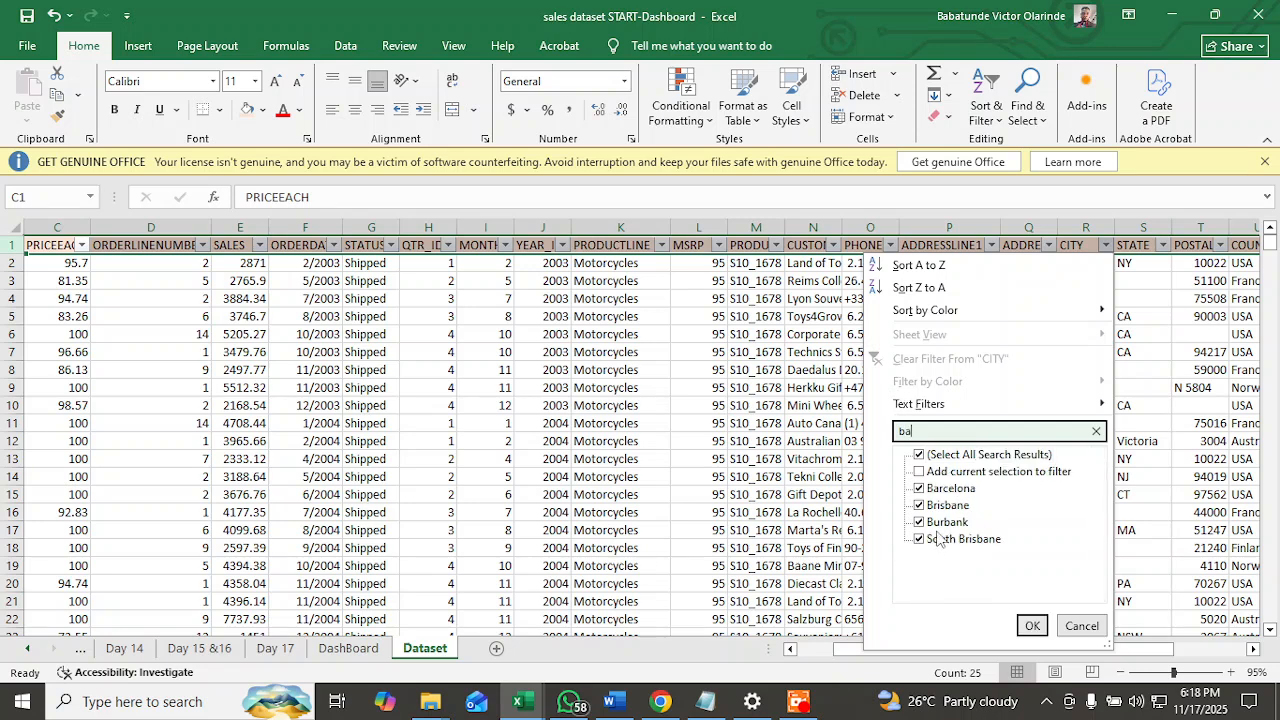
click(920, 455)
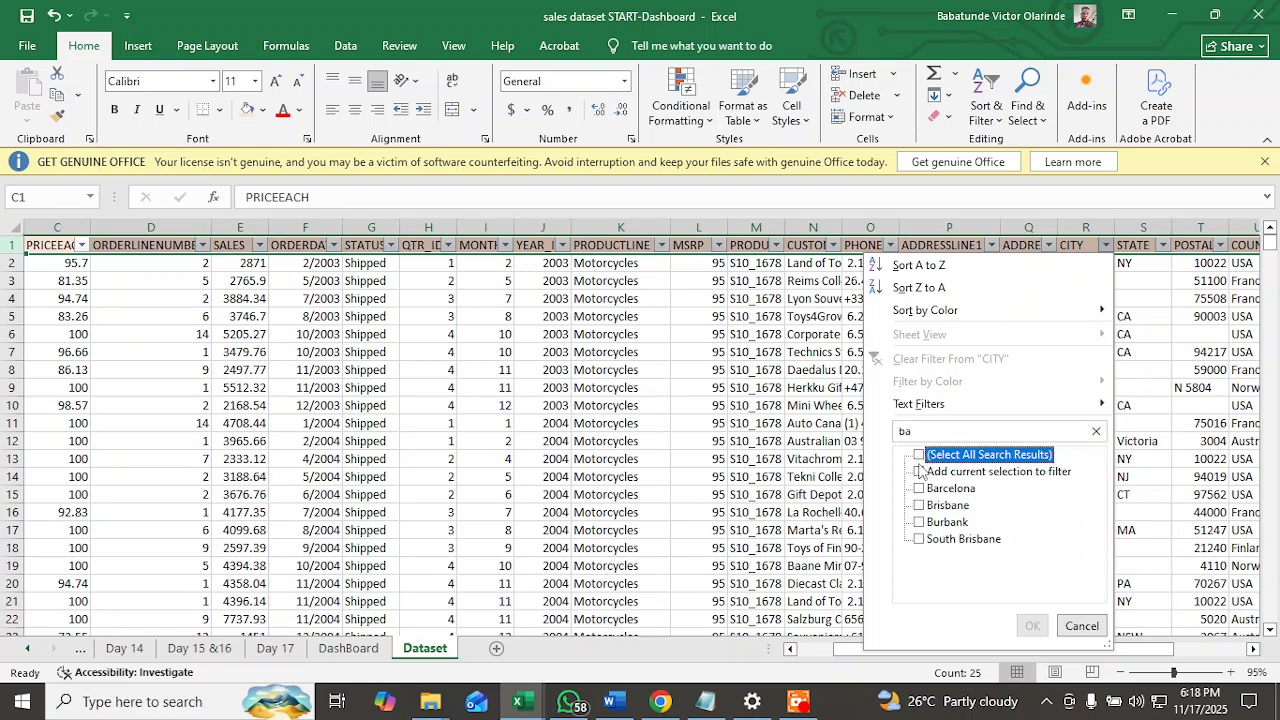
click(919, 488)
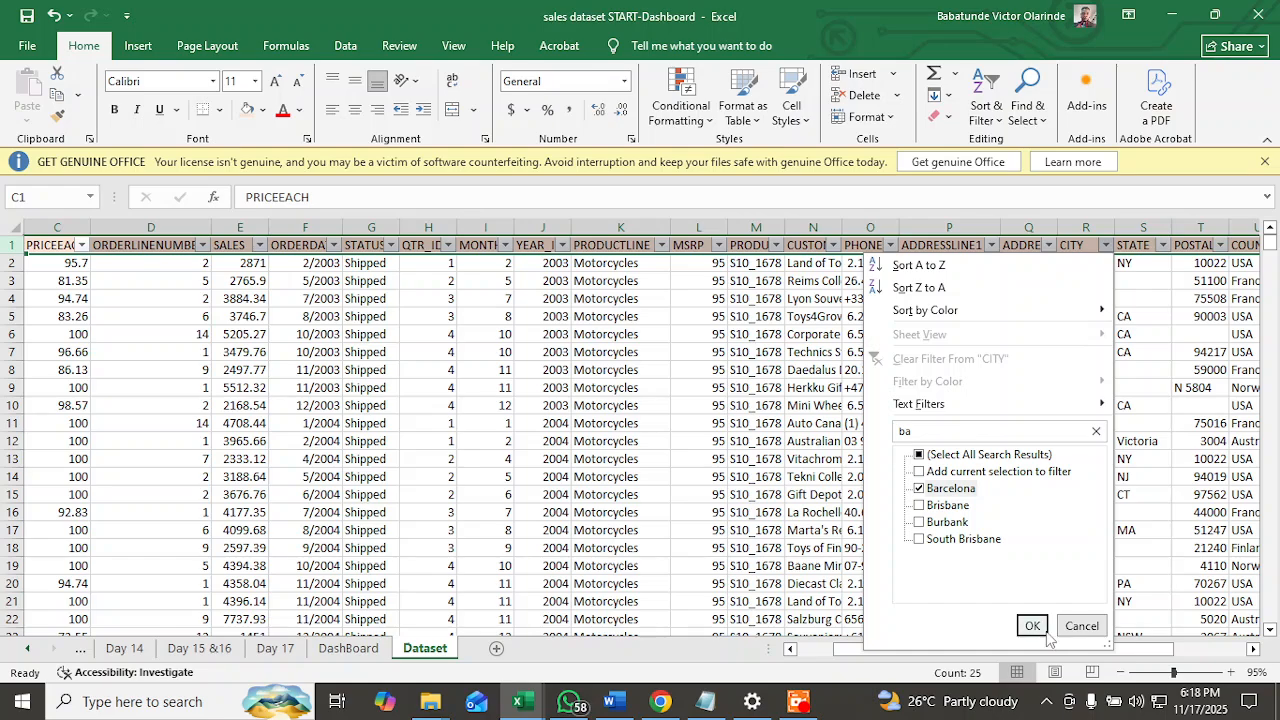
click(1033, 626)
Review the filtered Barcelona records, select the SALES column to get its sum, and compare it with Barcelona's value in the Day 17 PivotTable.
scroll(1016, 418, down, 1)
scroll(1016, 418, down, 1)
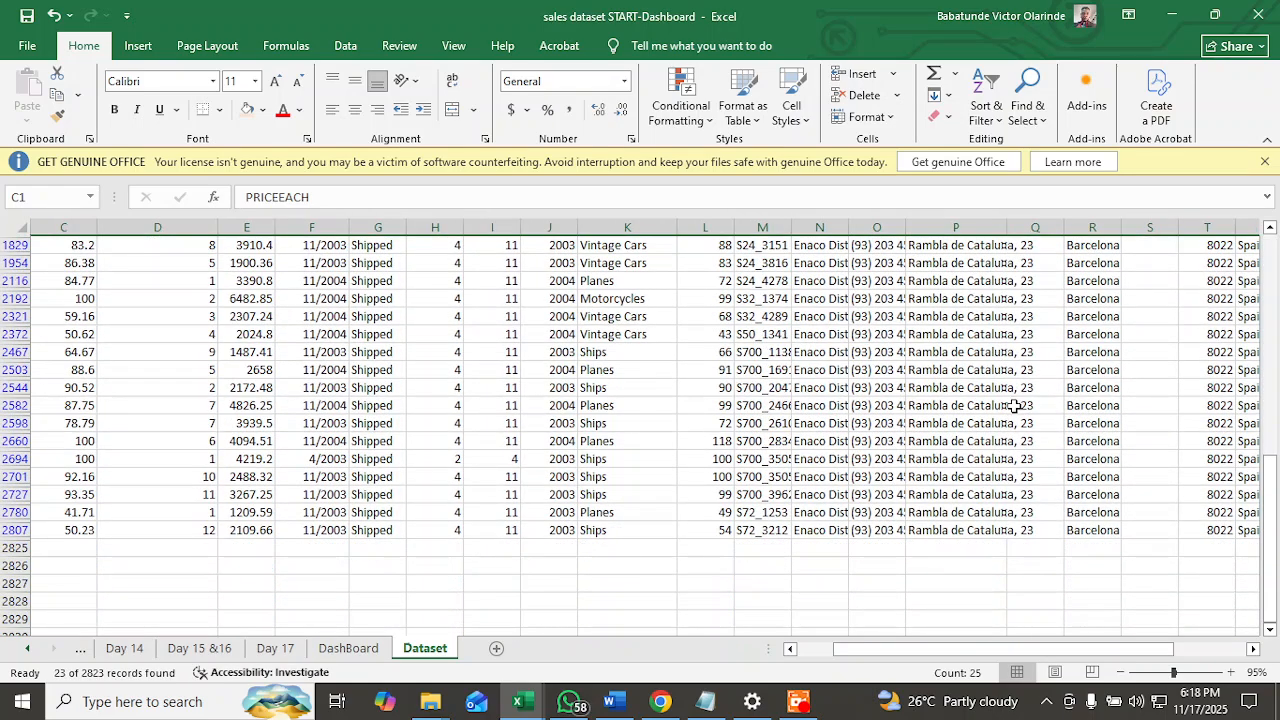
scroll(1016, 418, up, 3)
scroll(713, 313, down, 1)
scroll(713, 313, up, 1)
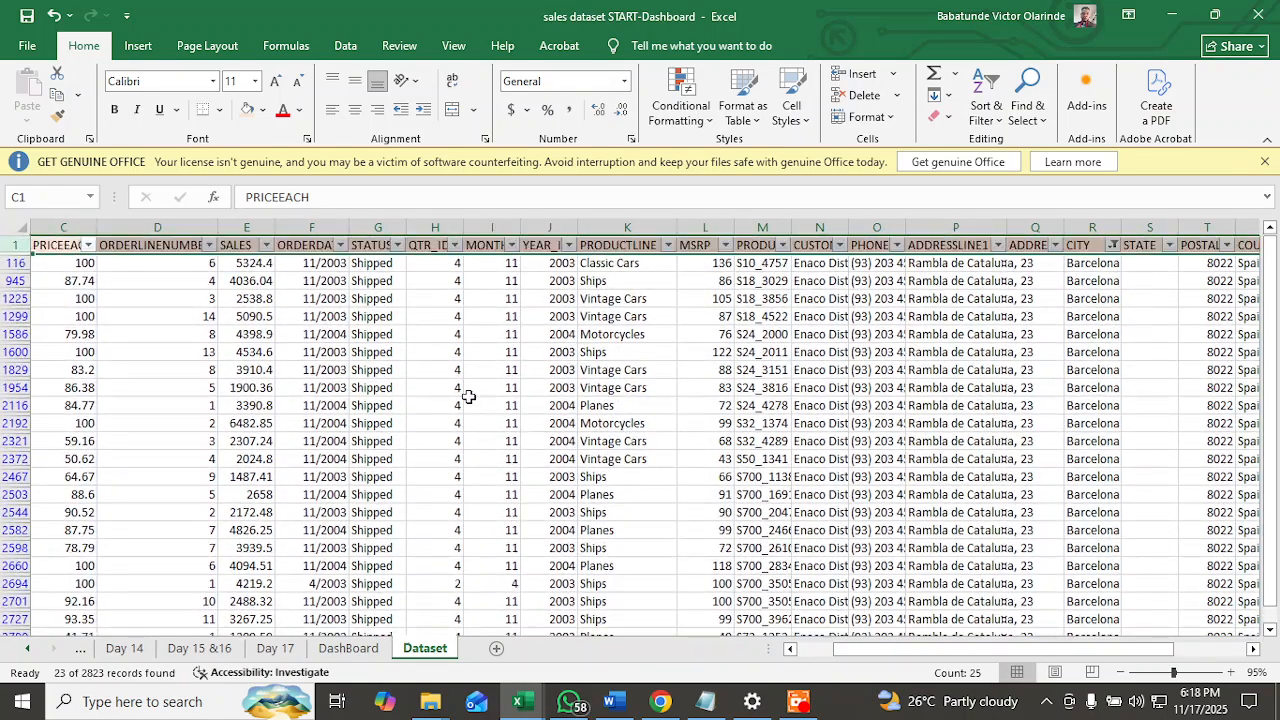
scroll(440, 369, down, 3)
scroll(214, 337, up, 2)
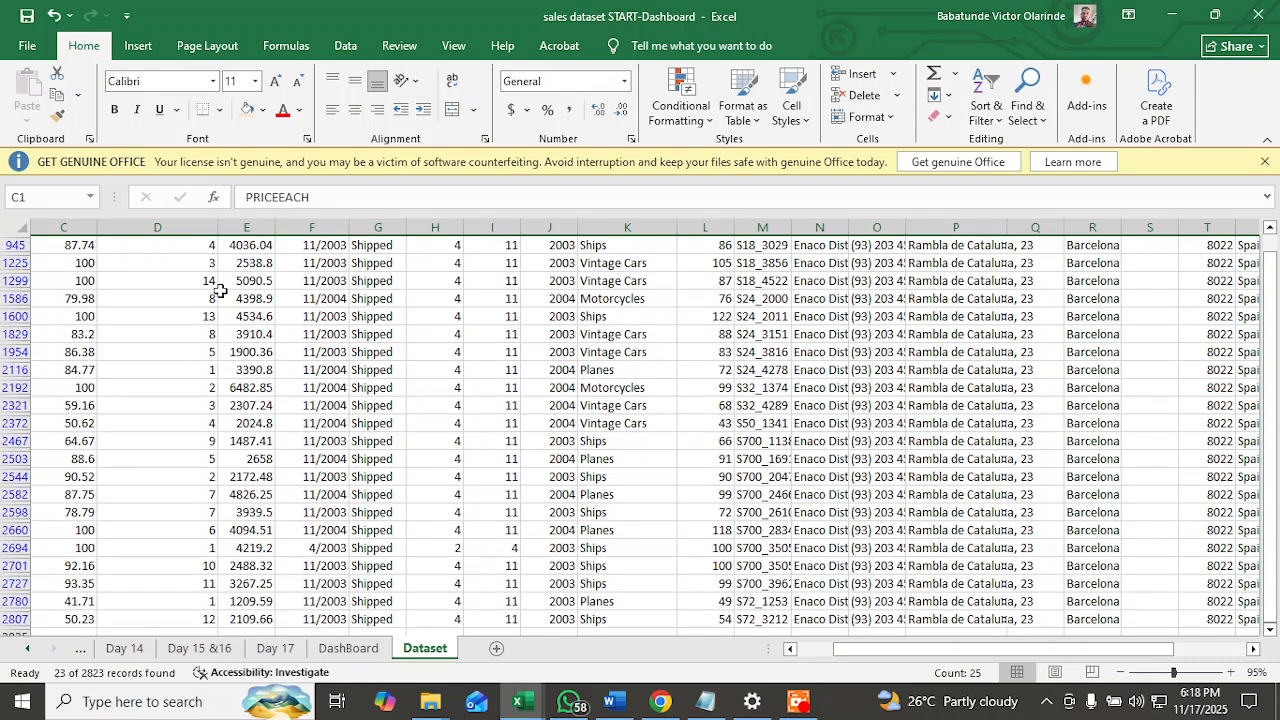
click(245, 226)
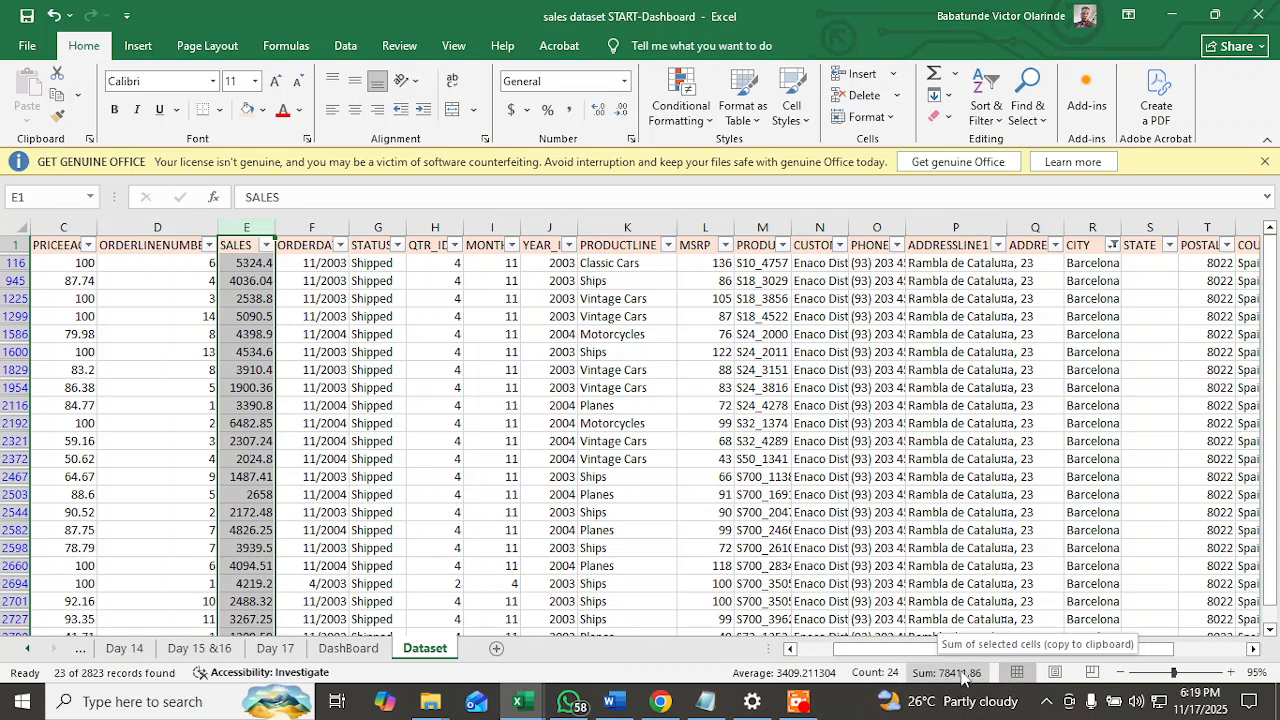
click(286, 650)
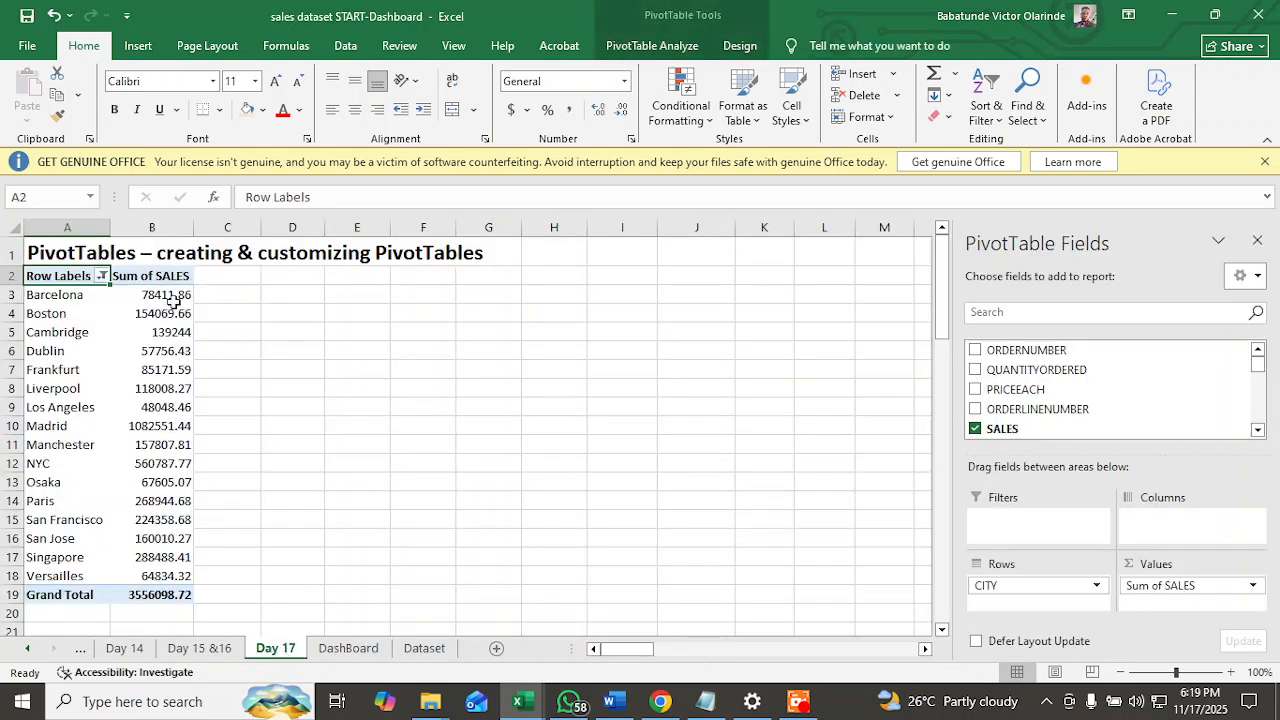
Look at the DashBoard sheet briefly and examine the filtered Barcelona records on the Dataset sheet again.
click(340, 650)
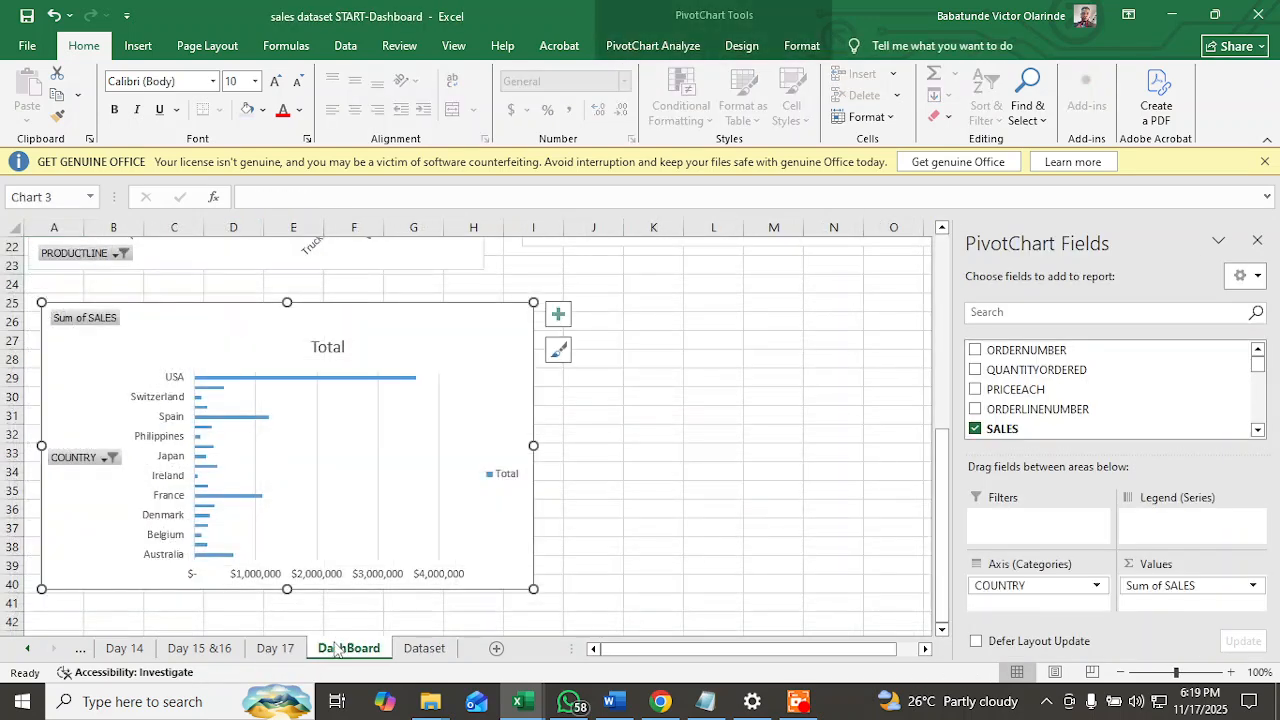
click(424, 648)
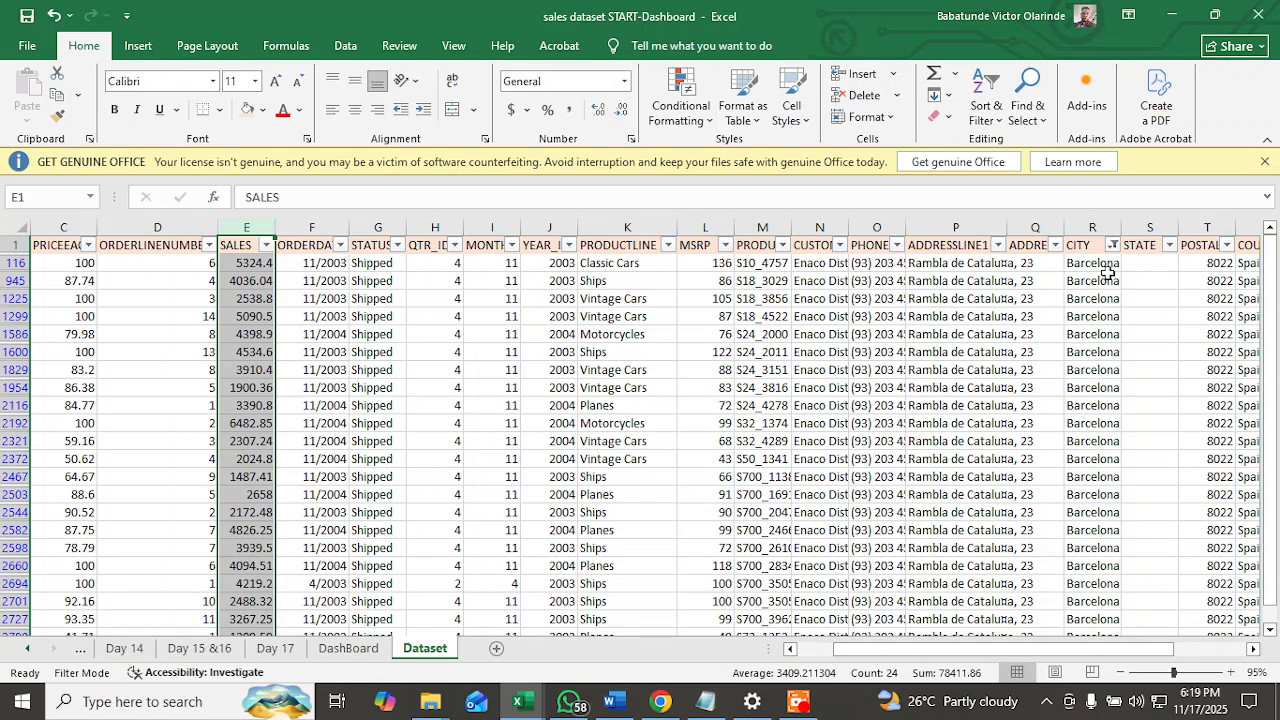
scroll(1100, 413, down, 2)
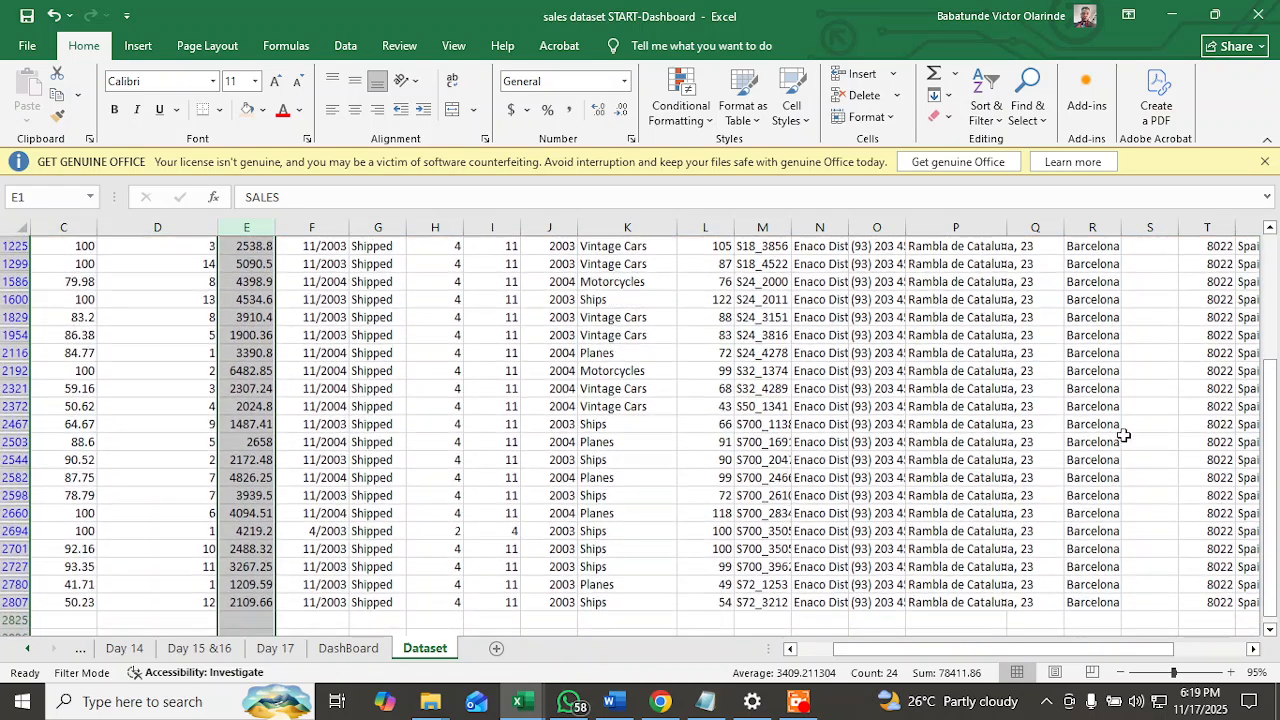
scroll(1100, 413, up, 2)
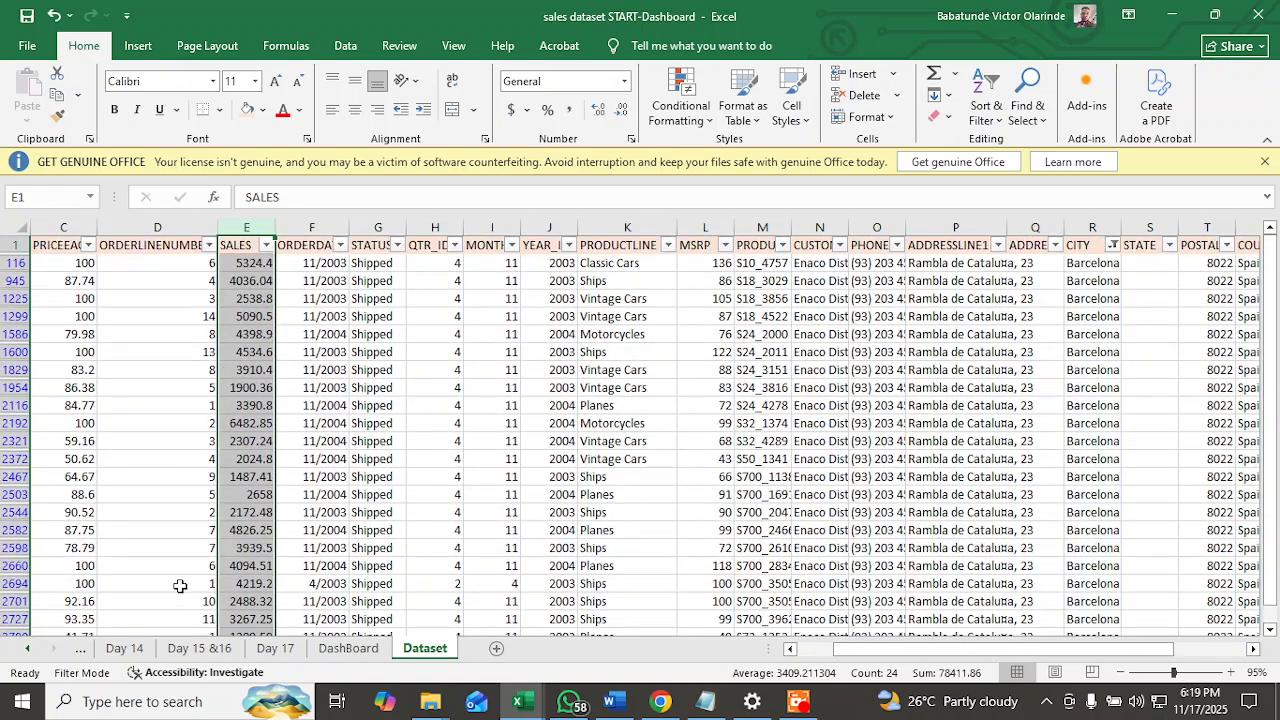
Return to the Day 17 sheet, search the PivotTable fields for "city" and add CITY to the Values area as a count.
click(274, 650)
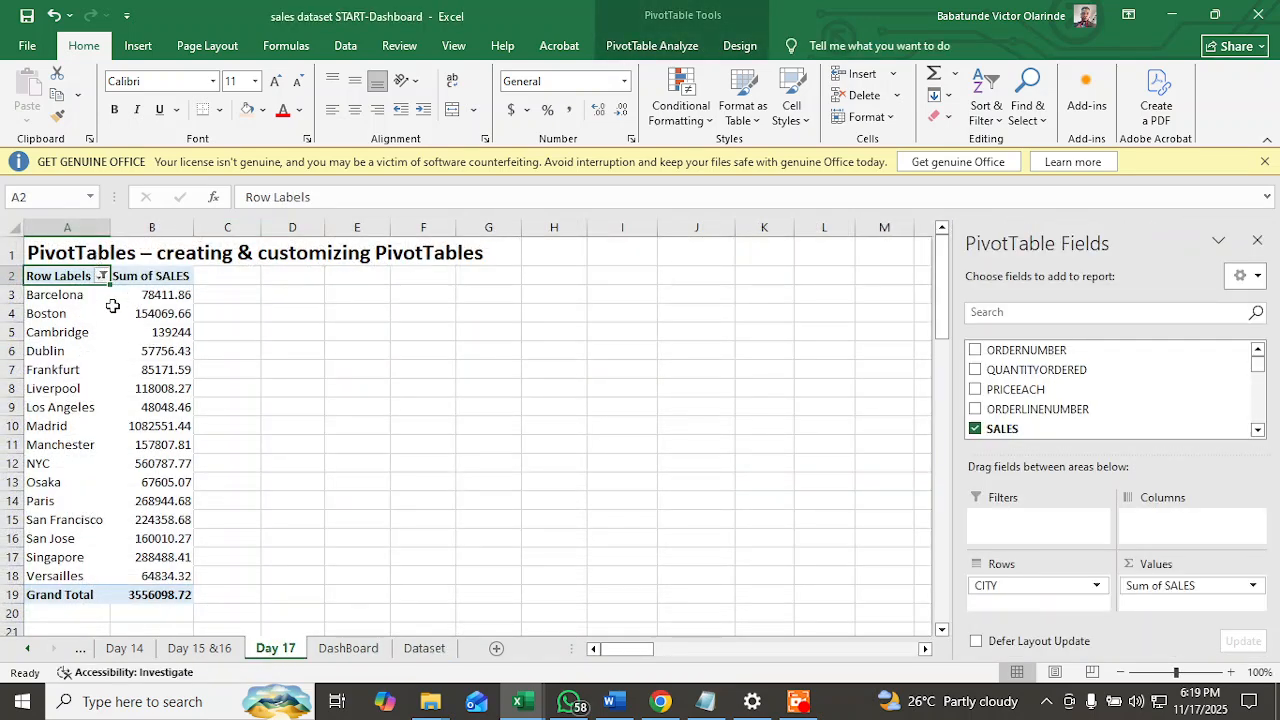
mouse_move(113, 306)
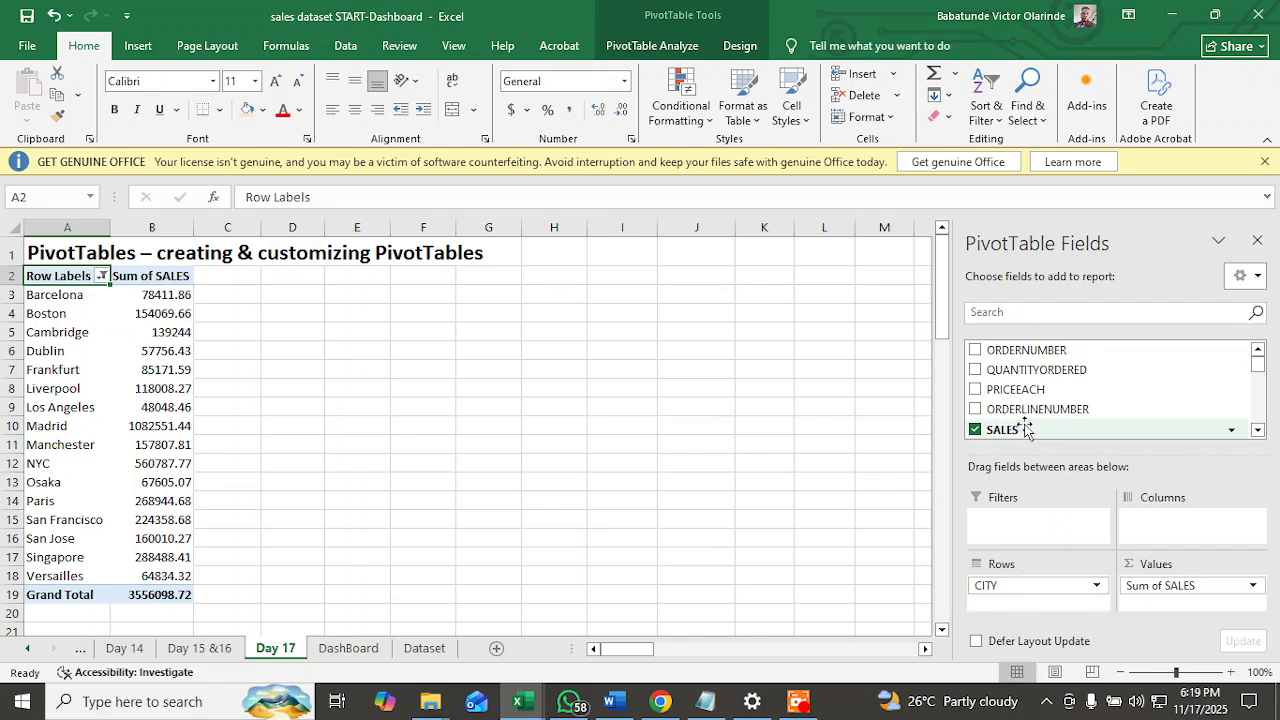
scroll(1035, 420, down, 1)
click(1013, 315)
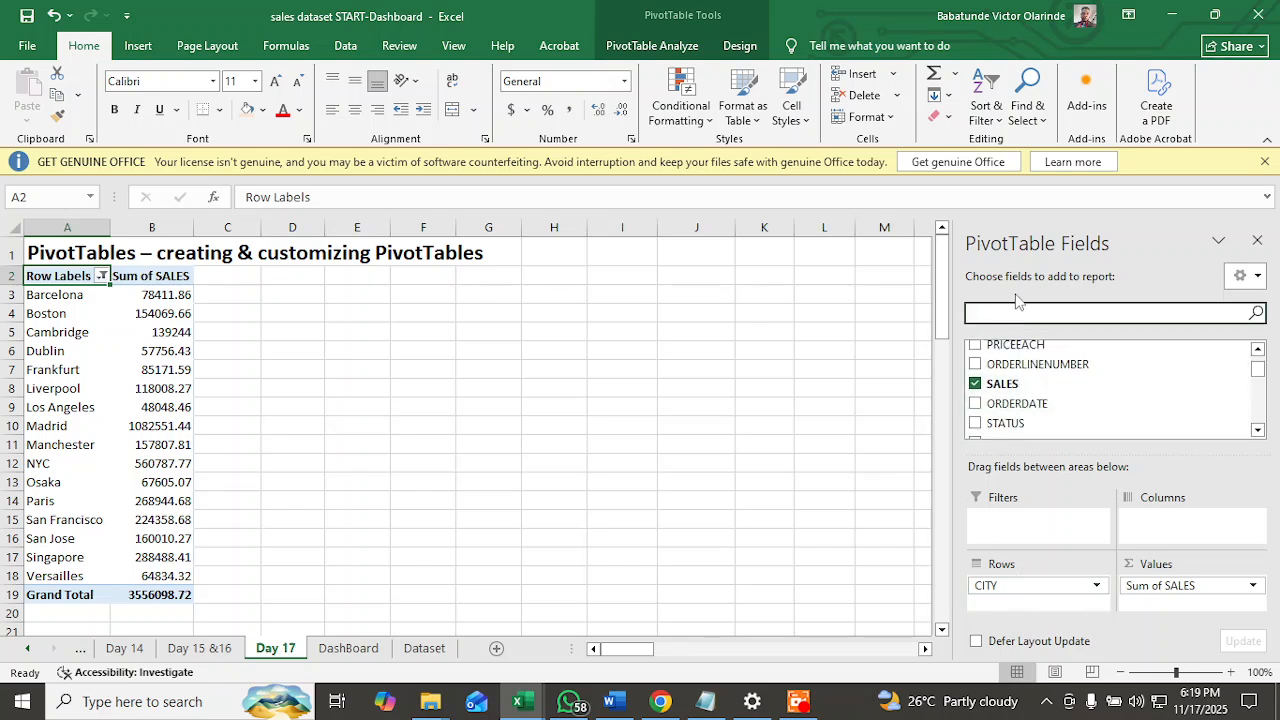
text(city)
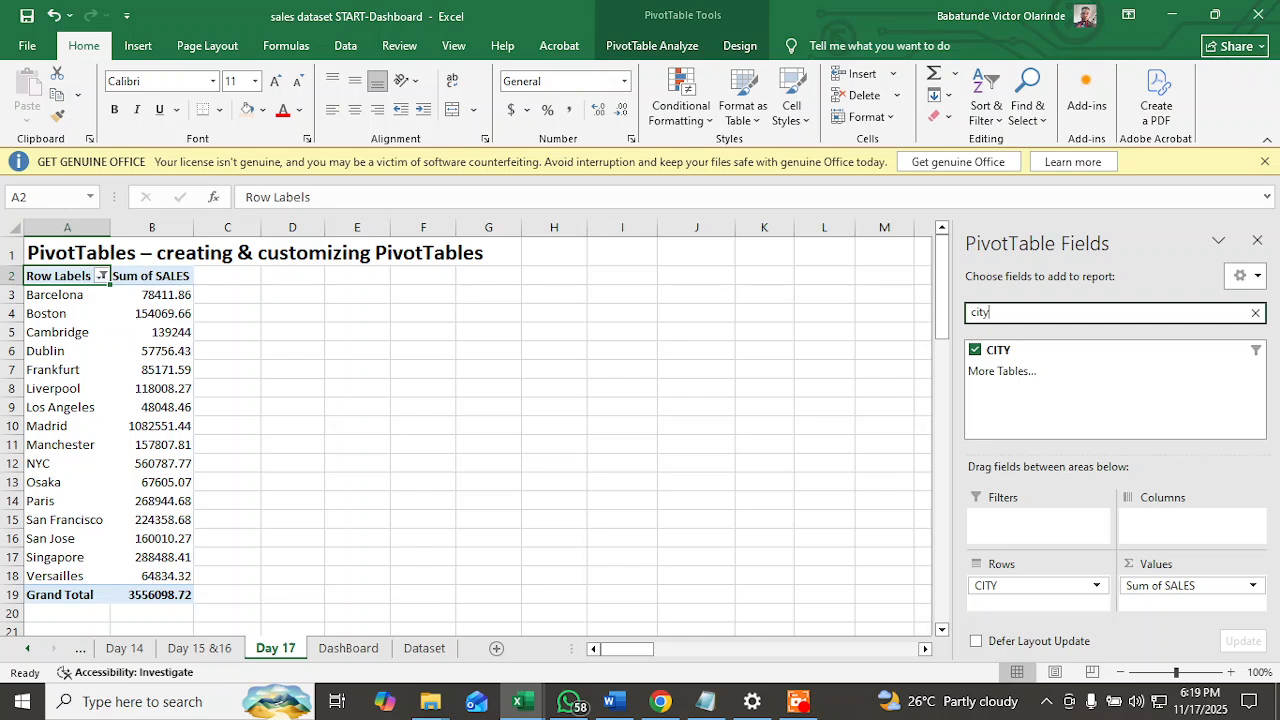
drag(1034, 349, 1162, 610)
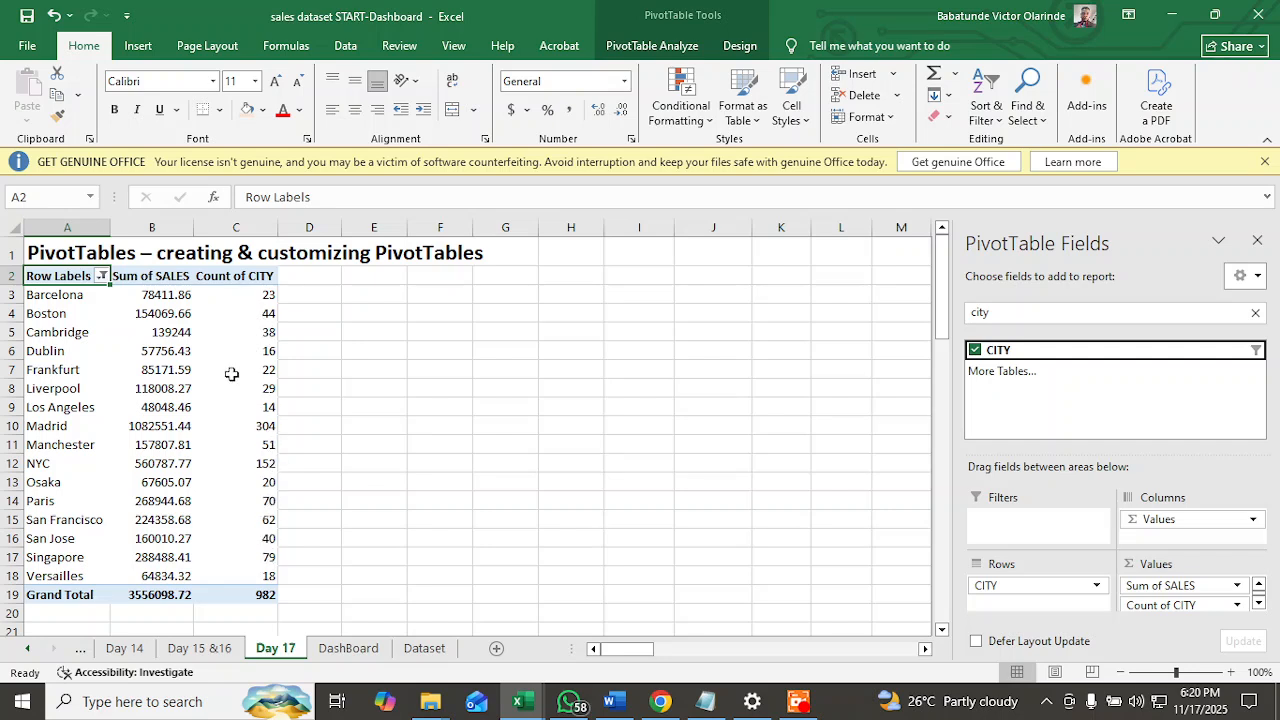
Open the PivotTable Options dialog for the city PivotTable and close it without changes.
mouse_move(231, 374)
right_click(73, 278)
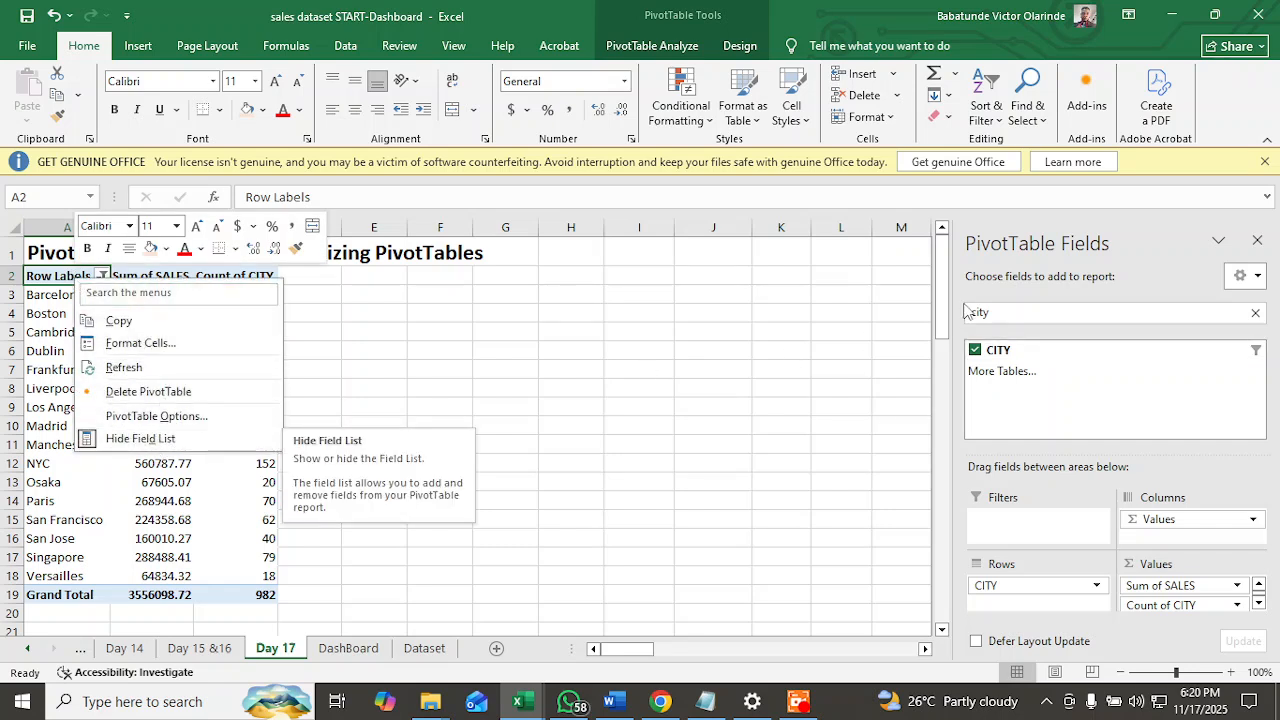
click(207, 416)
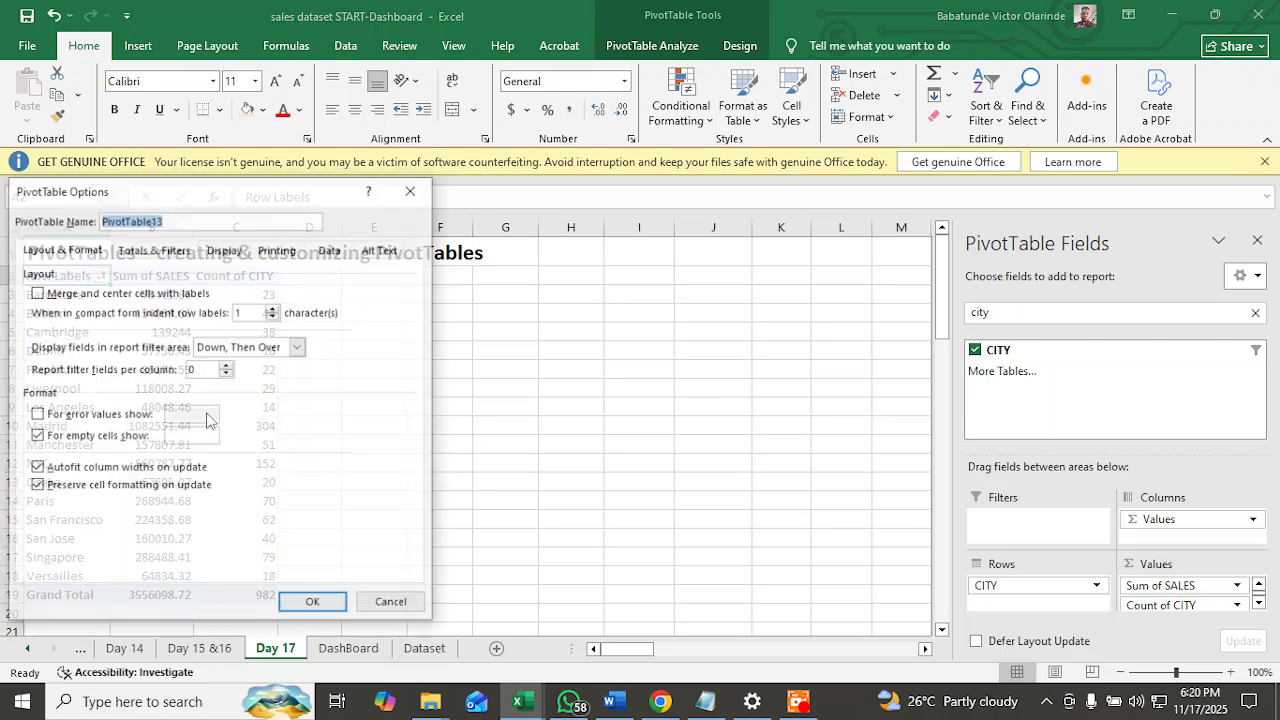
click(393, 601)
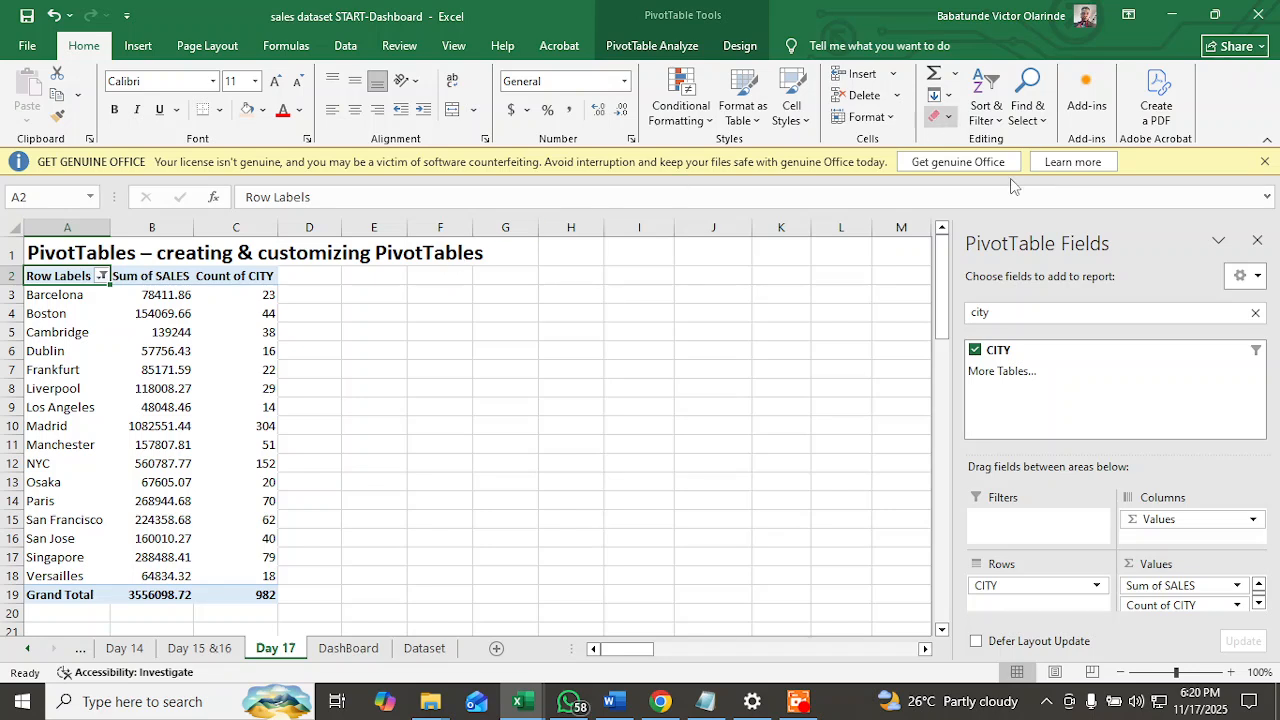
Hide the PivotTable field list and show it again.
right_click(52, 277)
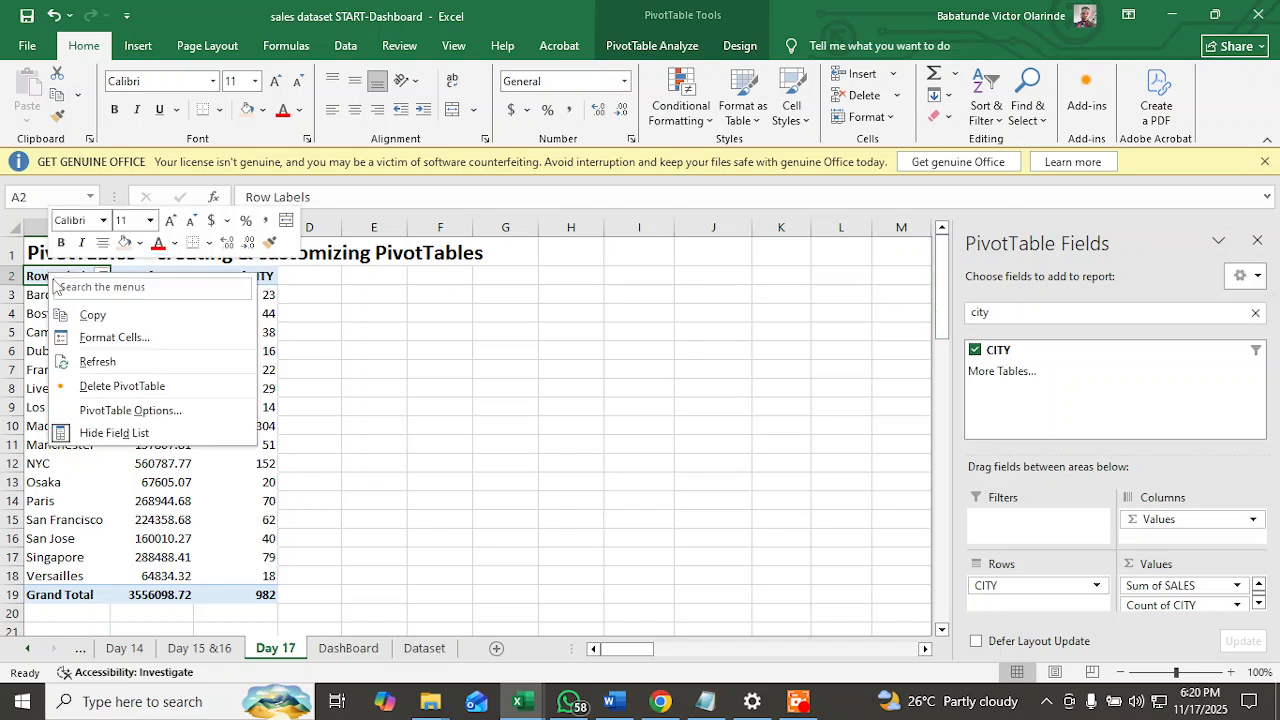
click(152, 435)
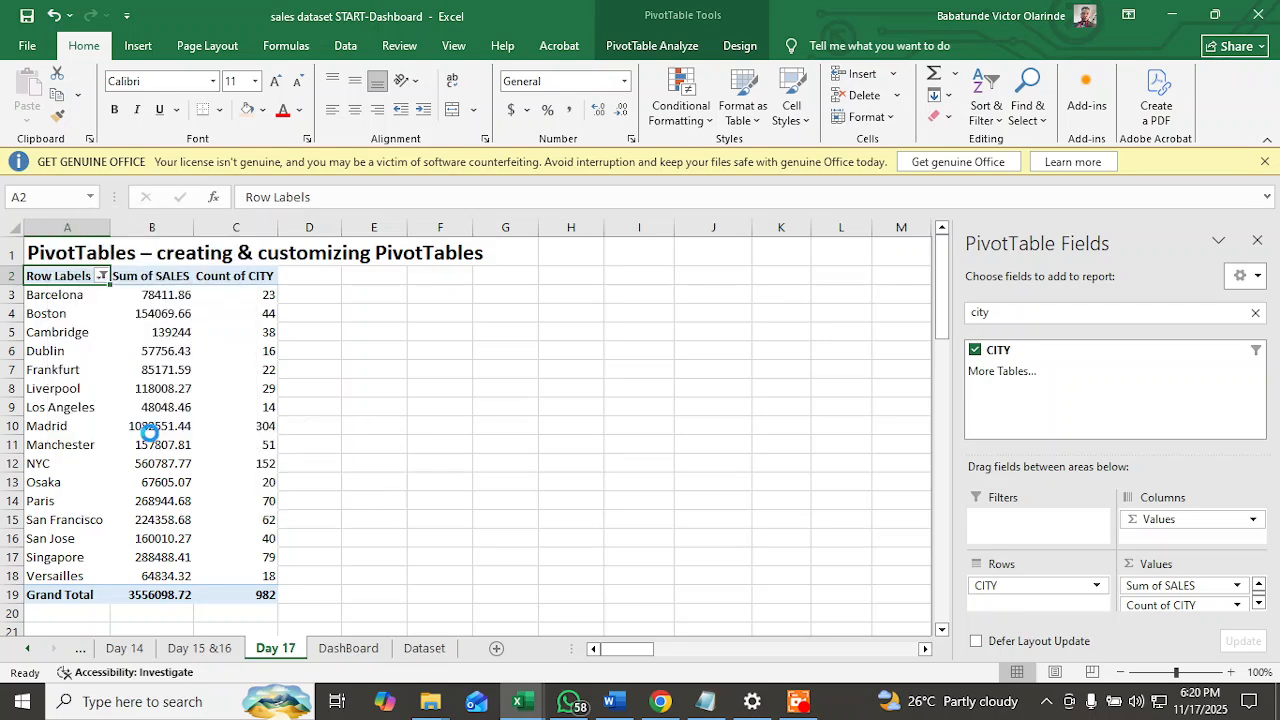
right_click(48, 276)
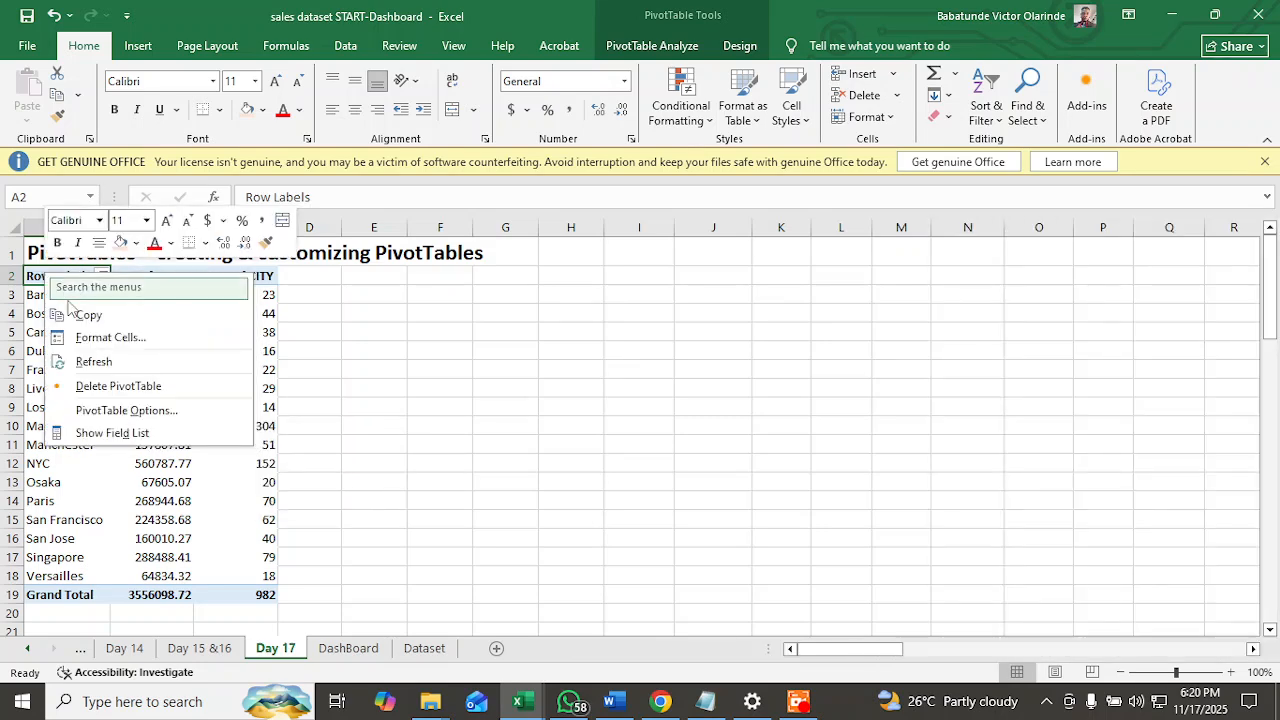
click(133, 428)
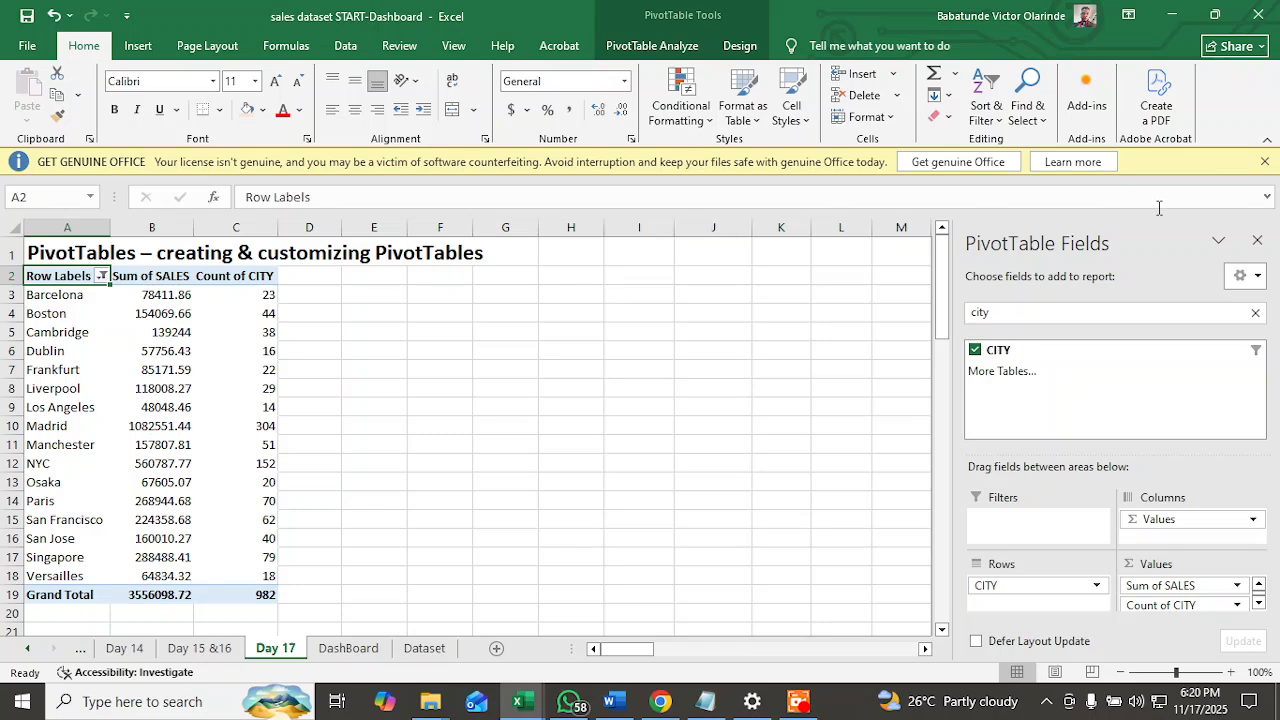
View the Day 17 sheet in Page Layout and Page Break Preview, and return it to Normal view.
click(1056, 672)
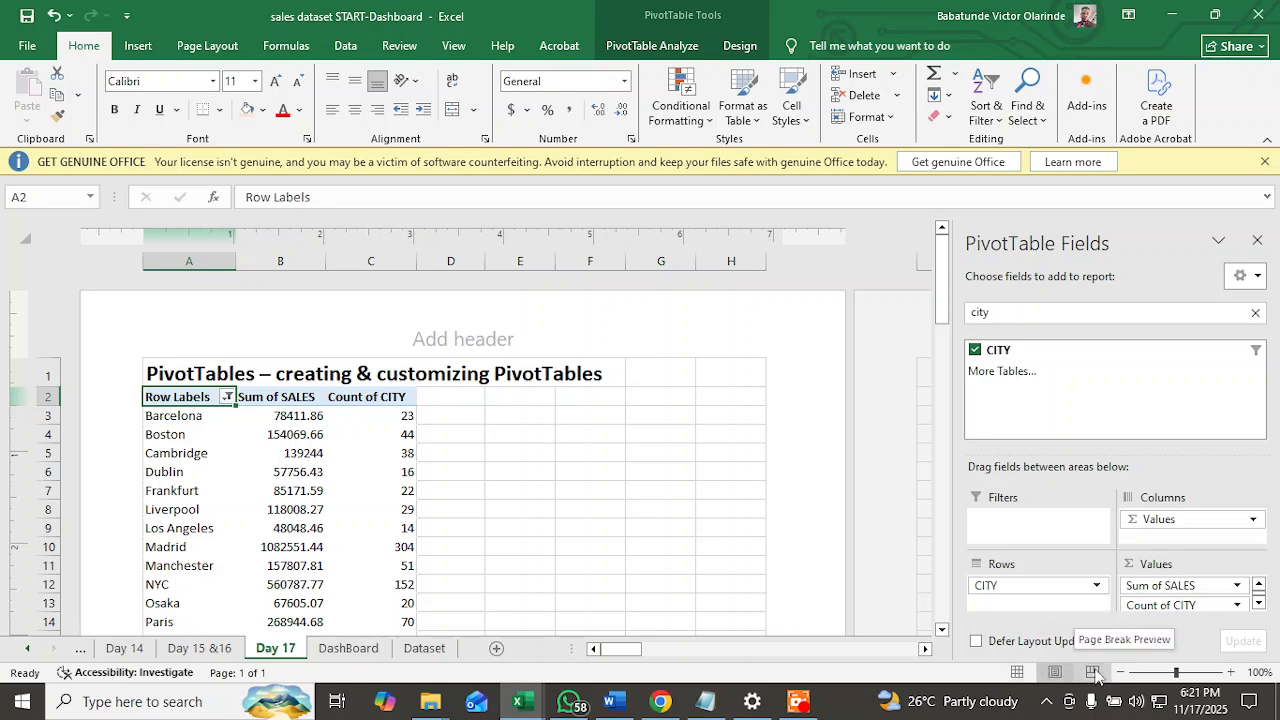
click(1093, 672)
click(1017, 672)
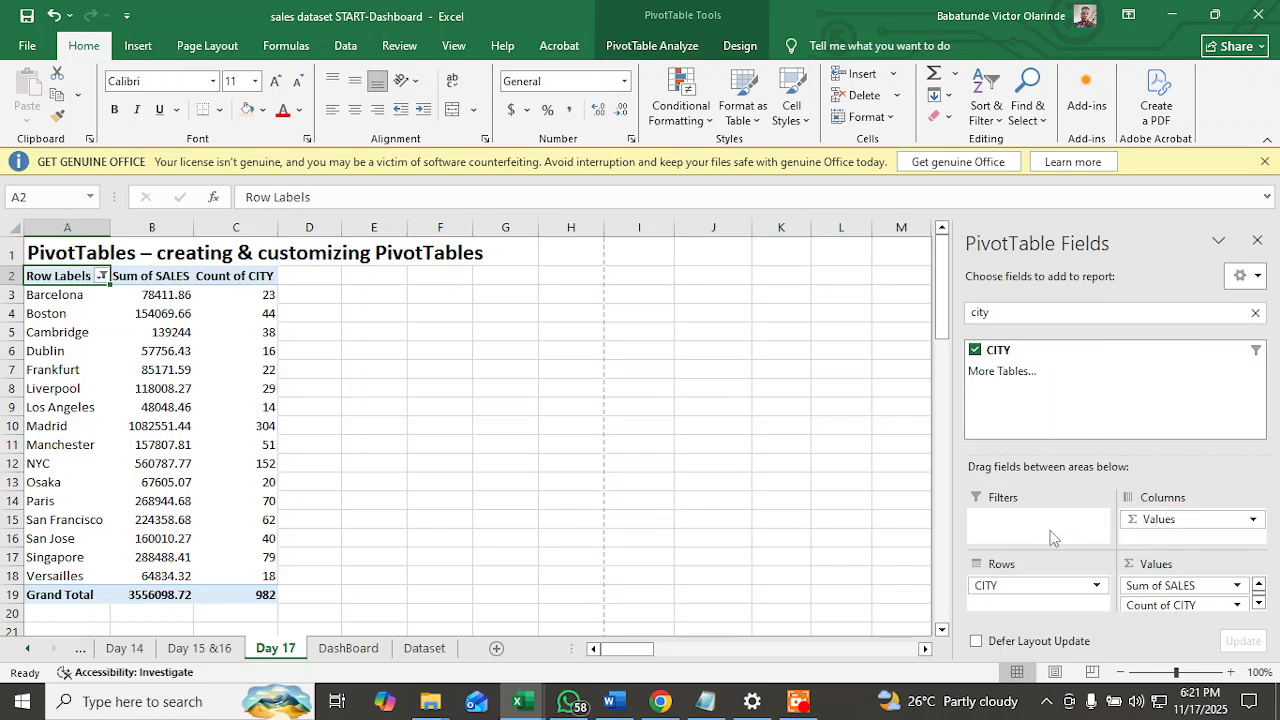
click(218, 267)
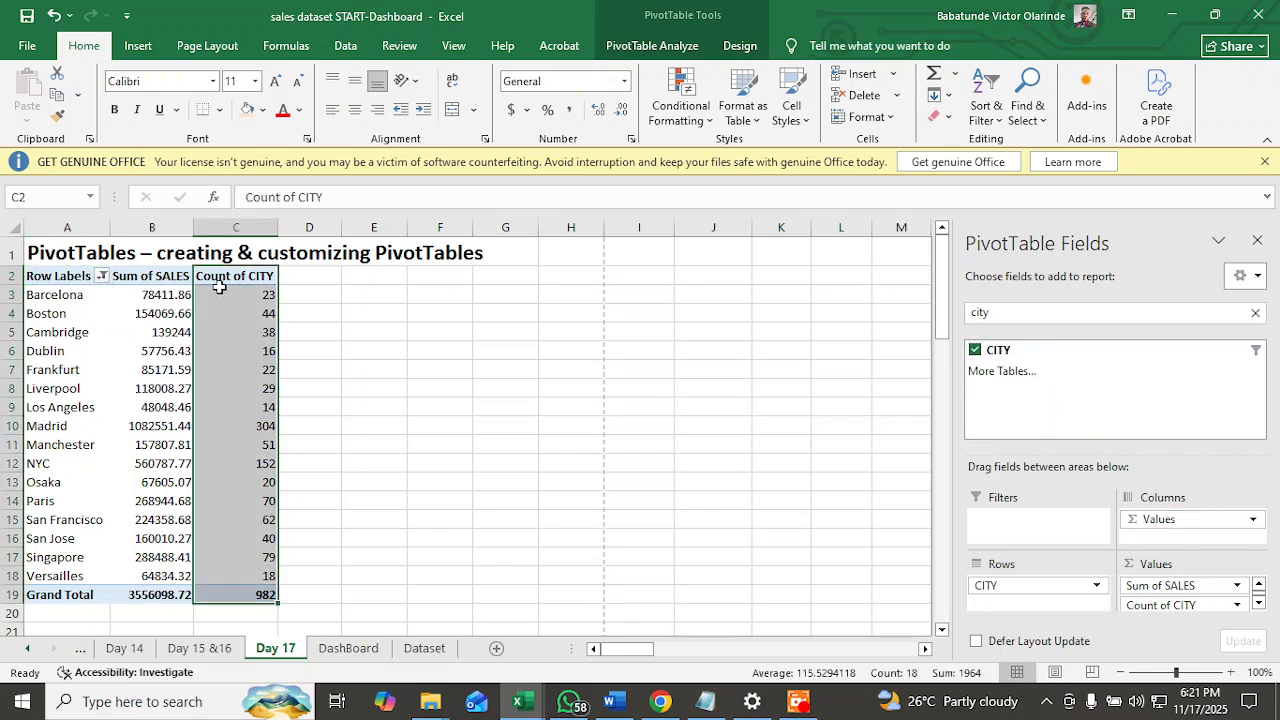
click(218, 283)
click(155, 291)
click(154, 279)
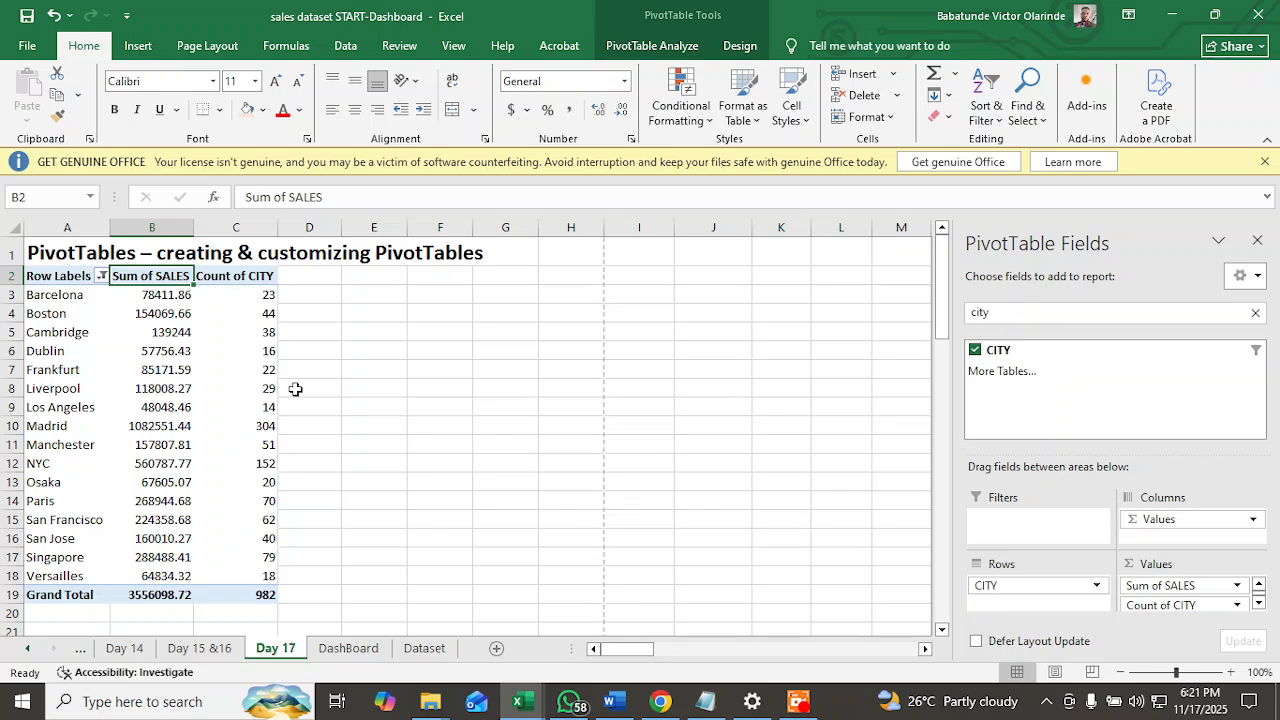
Enable Defer Layout Update for the PivotTable and disable it again.
click(976, 641)
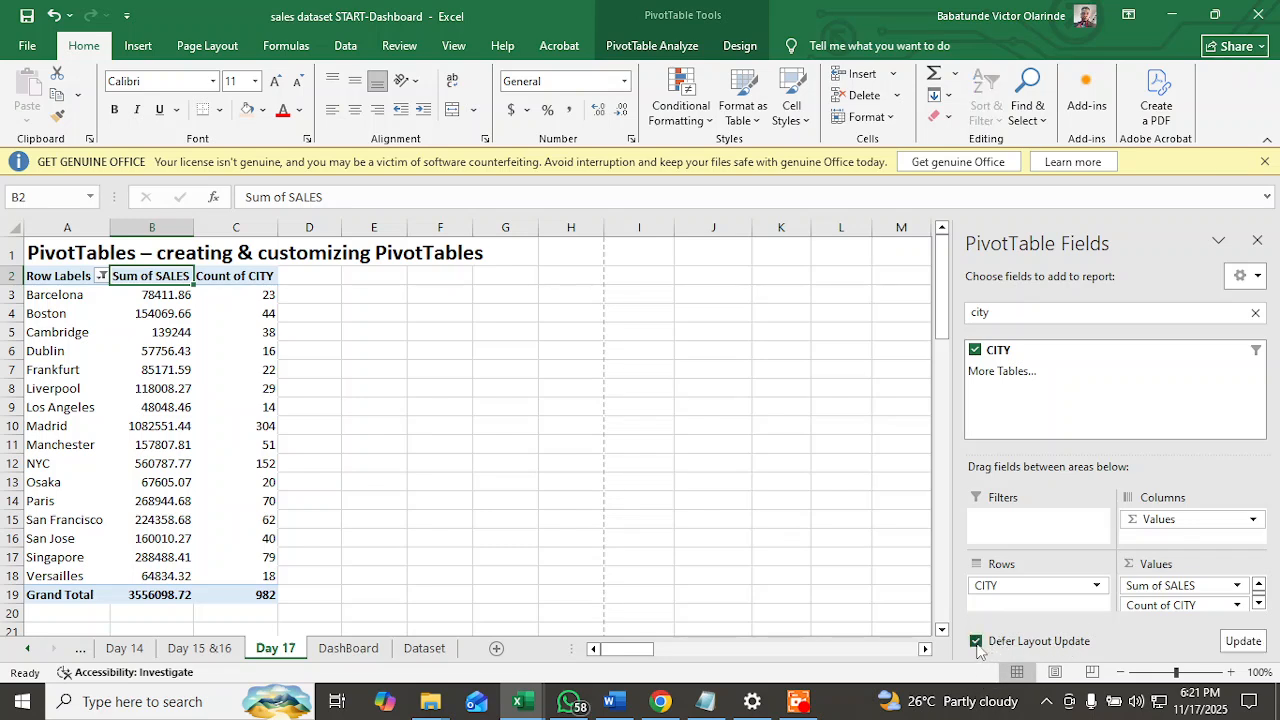
click(977, 643)
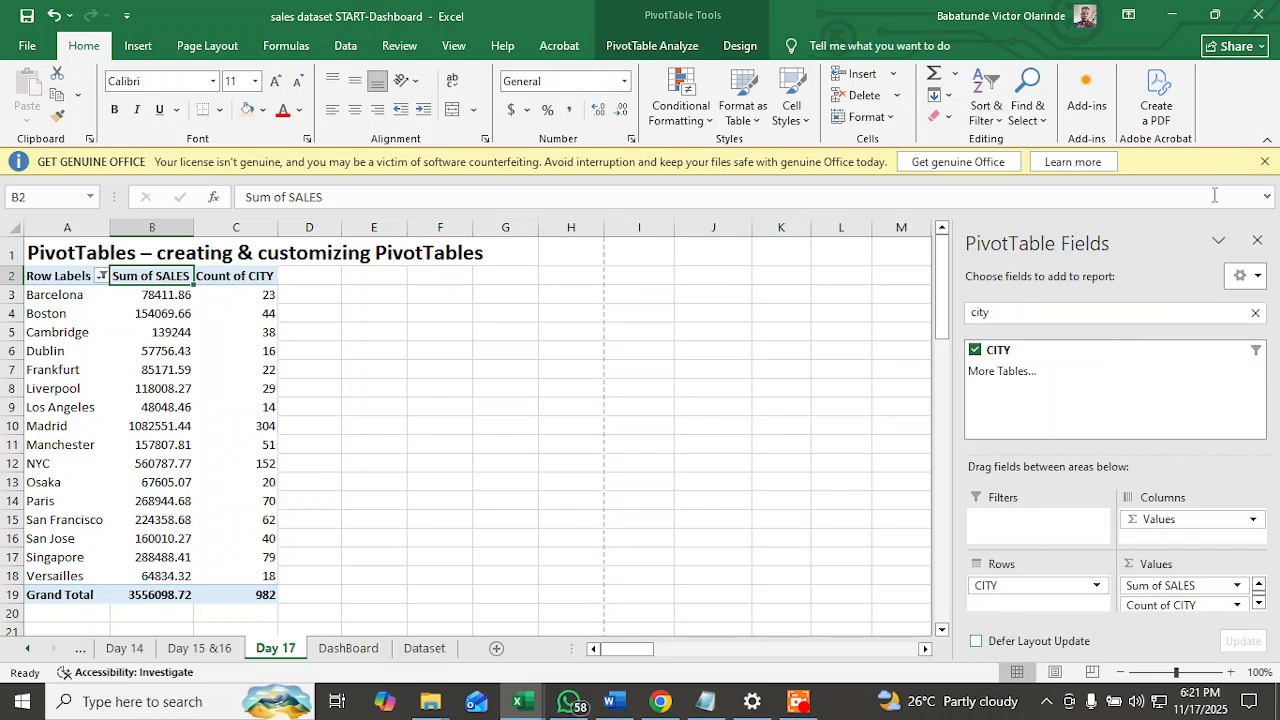
click(1219, 243)
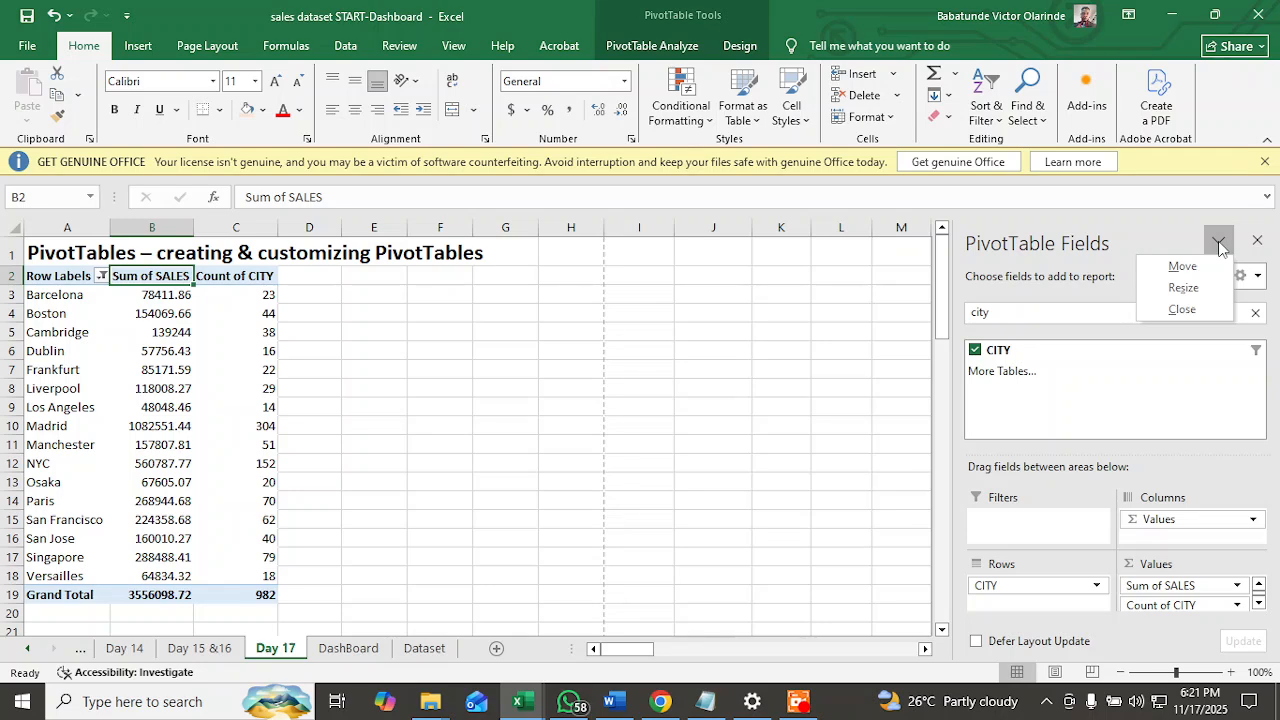
click(1219, 243)
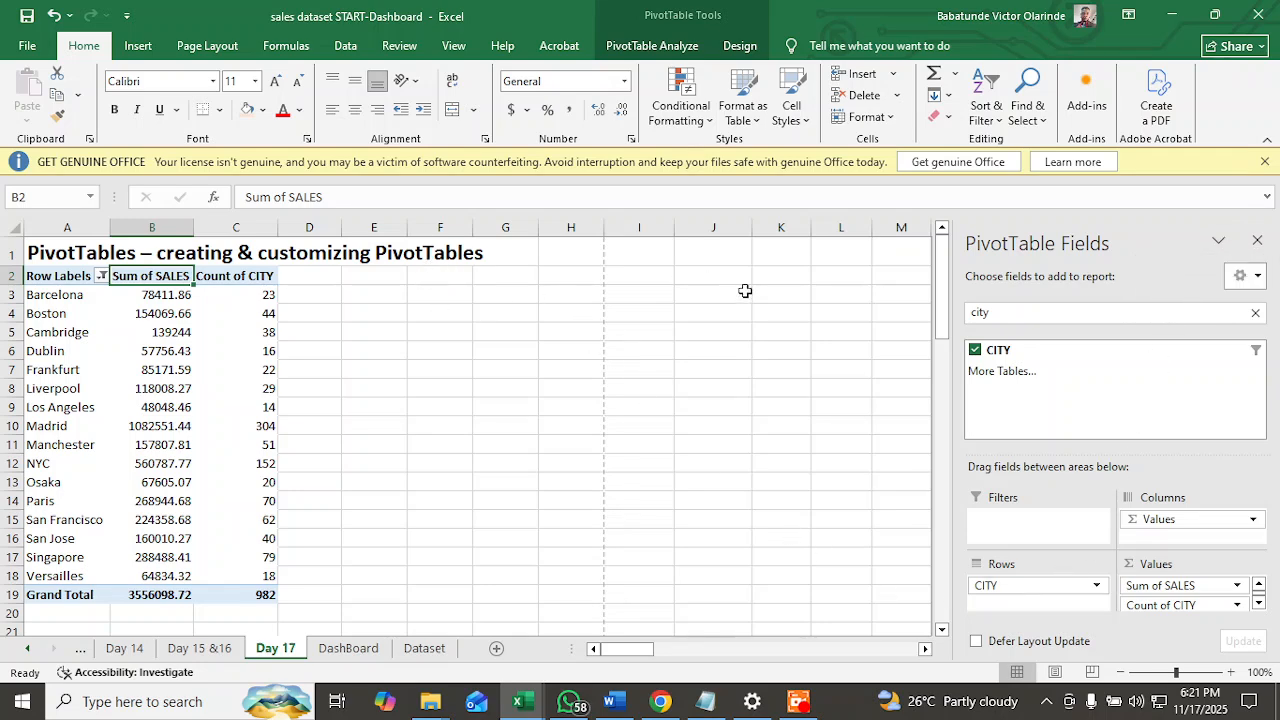
mouse_move(940, 283)
mouse_down()
mouse_move(951, 417)
mouse_move(938, 280)
mouse_up()
click(798, 701)
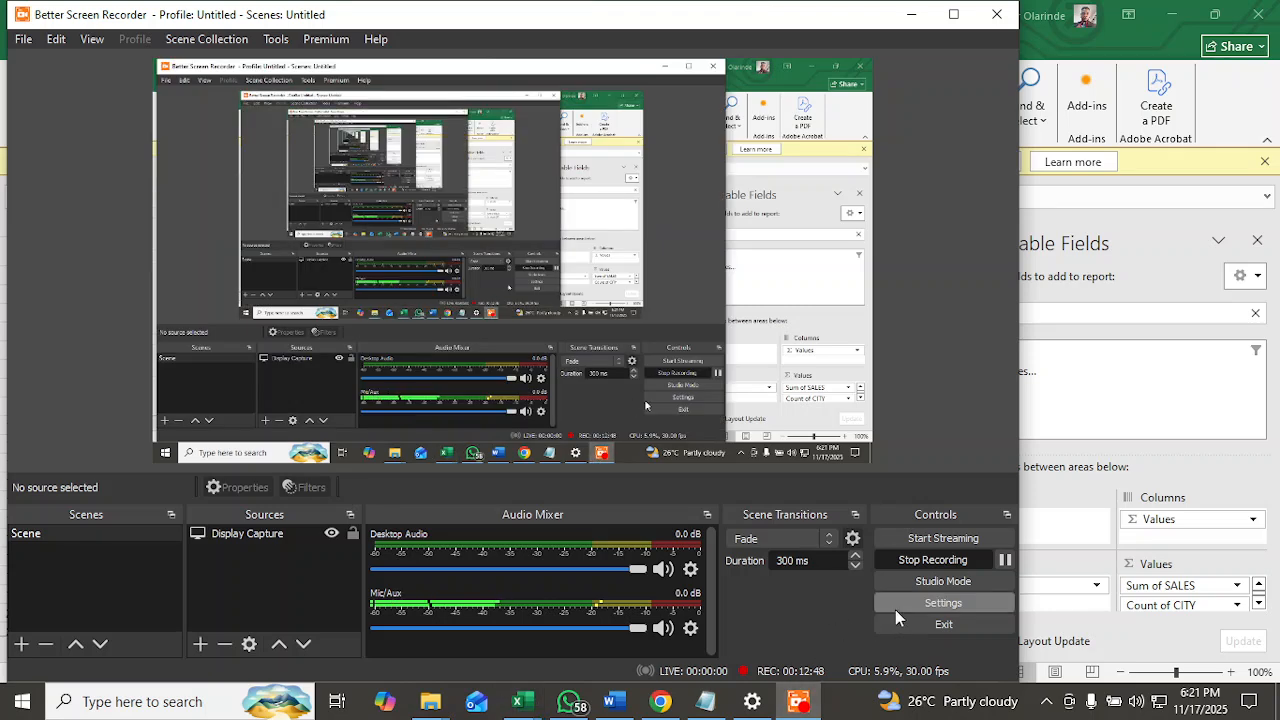
click(1005, 560)
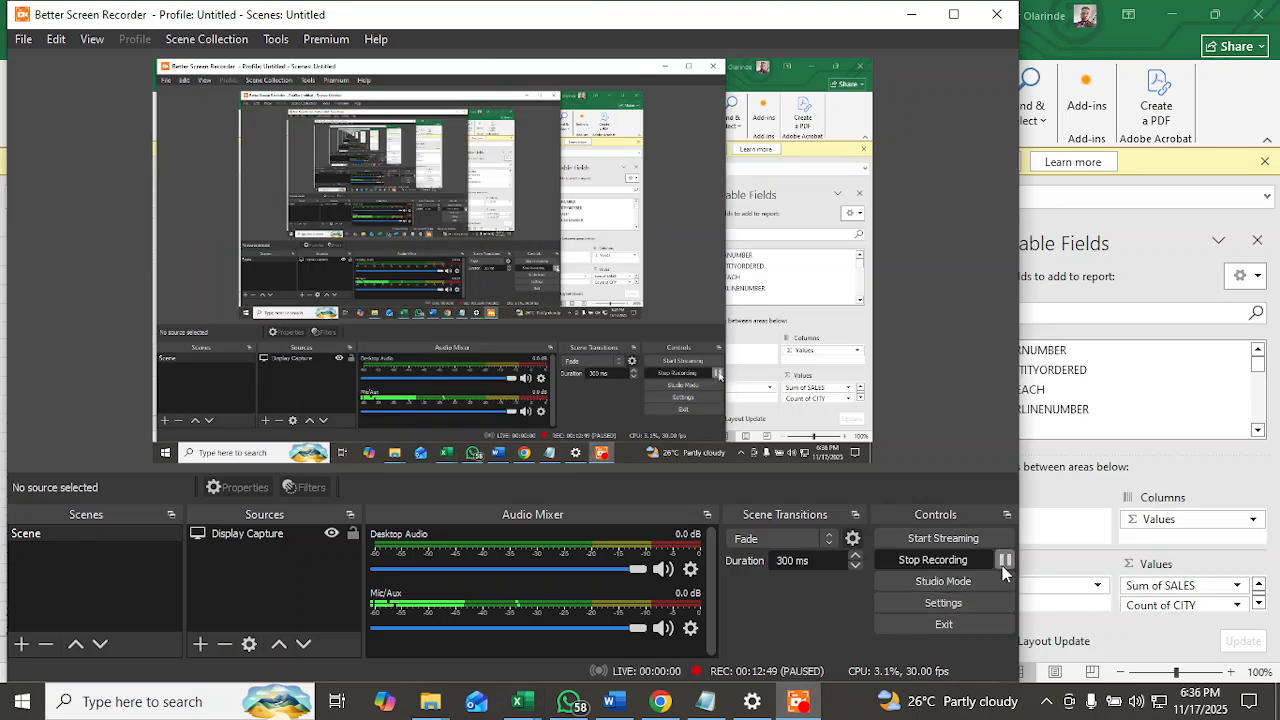
click(1107, 380)
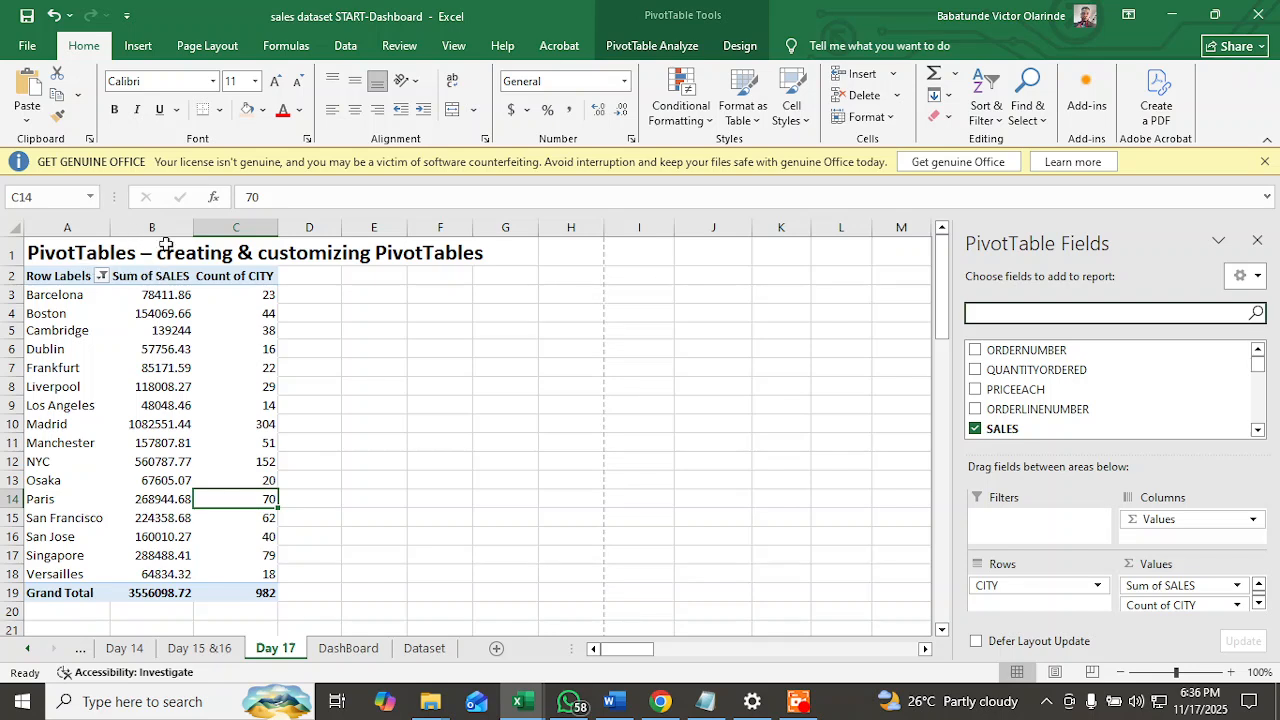
Rename the PivotTable's Row Labels header in cell A2 as City.
click(205, 252)
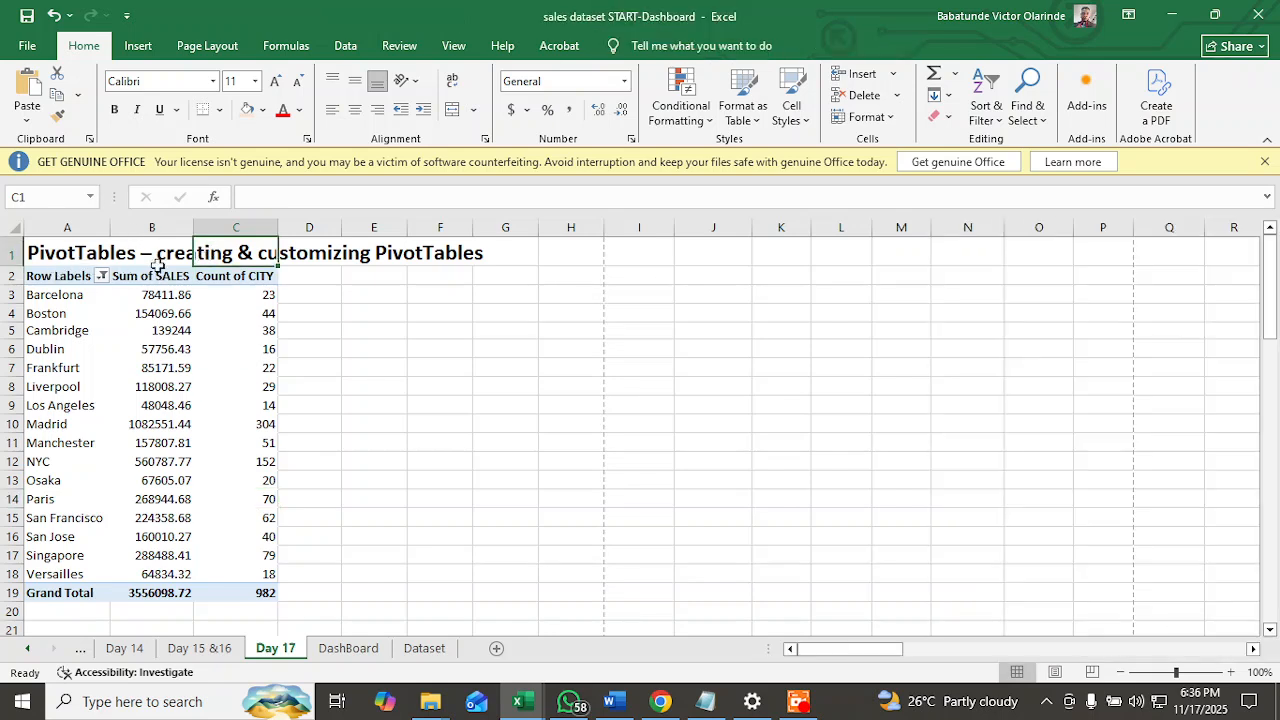
click(30, 248)
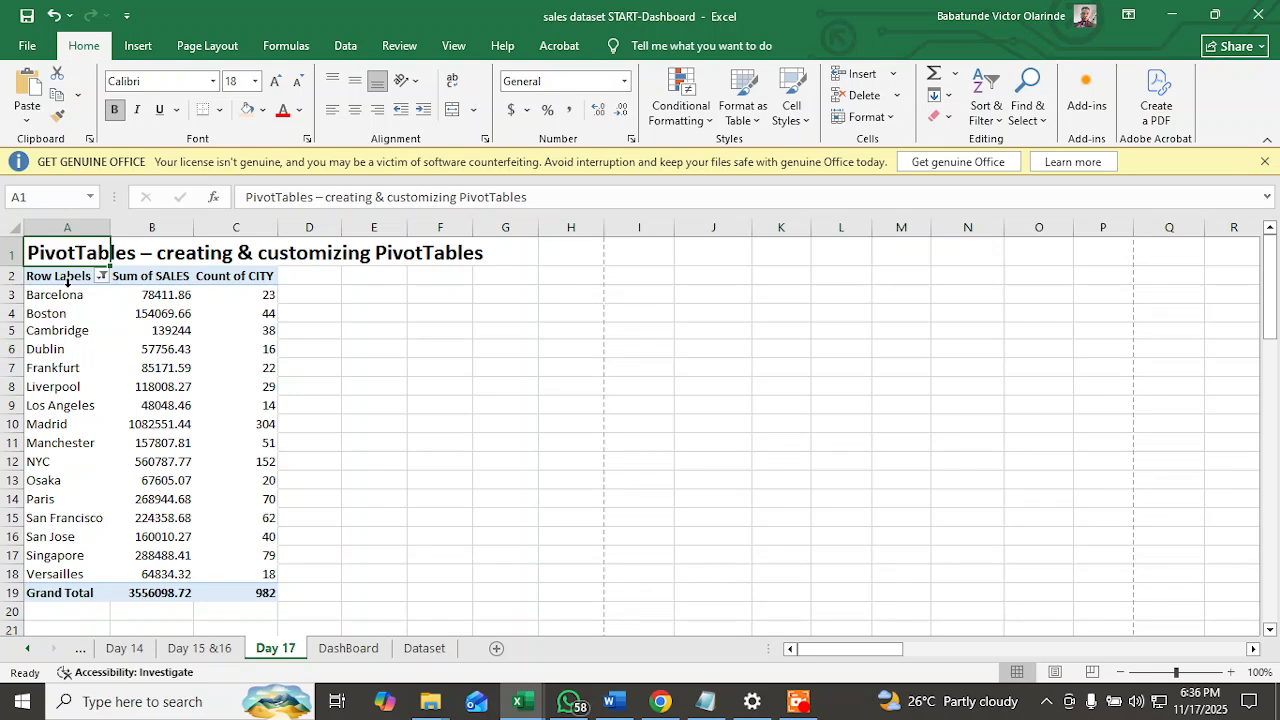
click(68, 283)
click(66, 277)
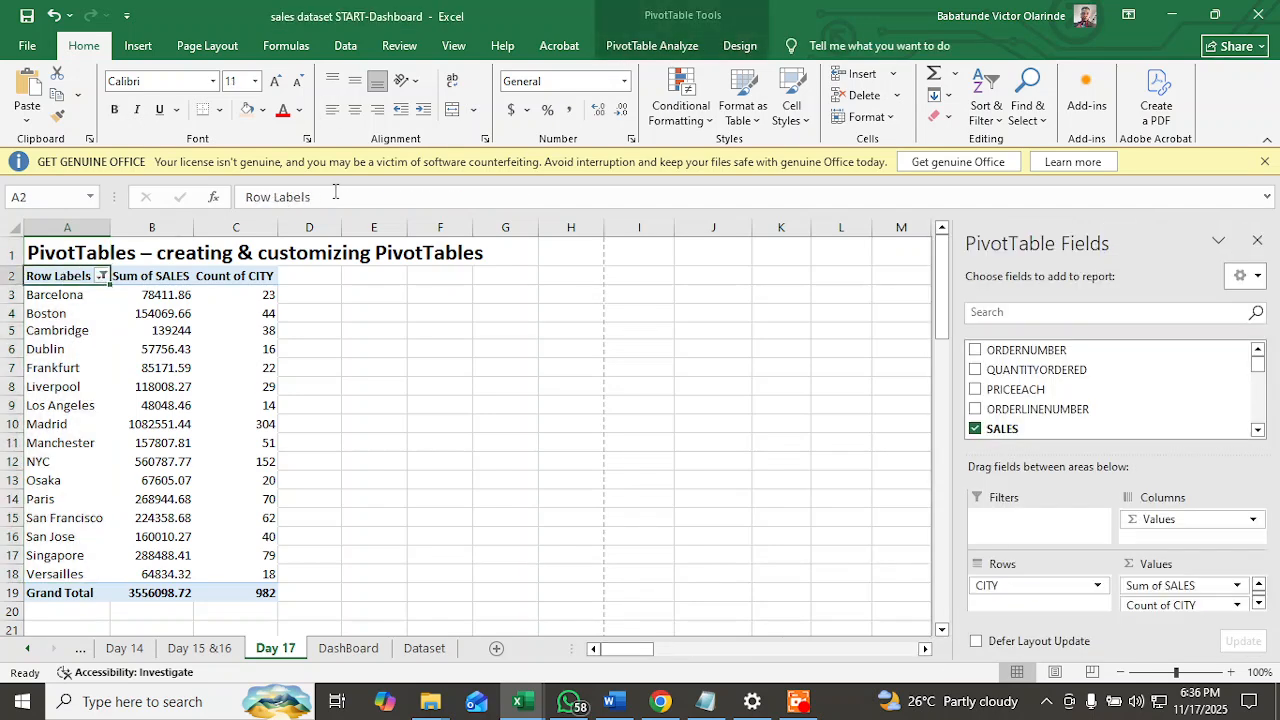
click(325, 197)
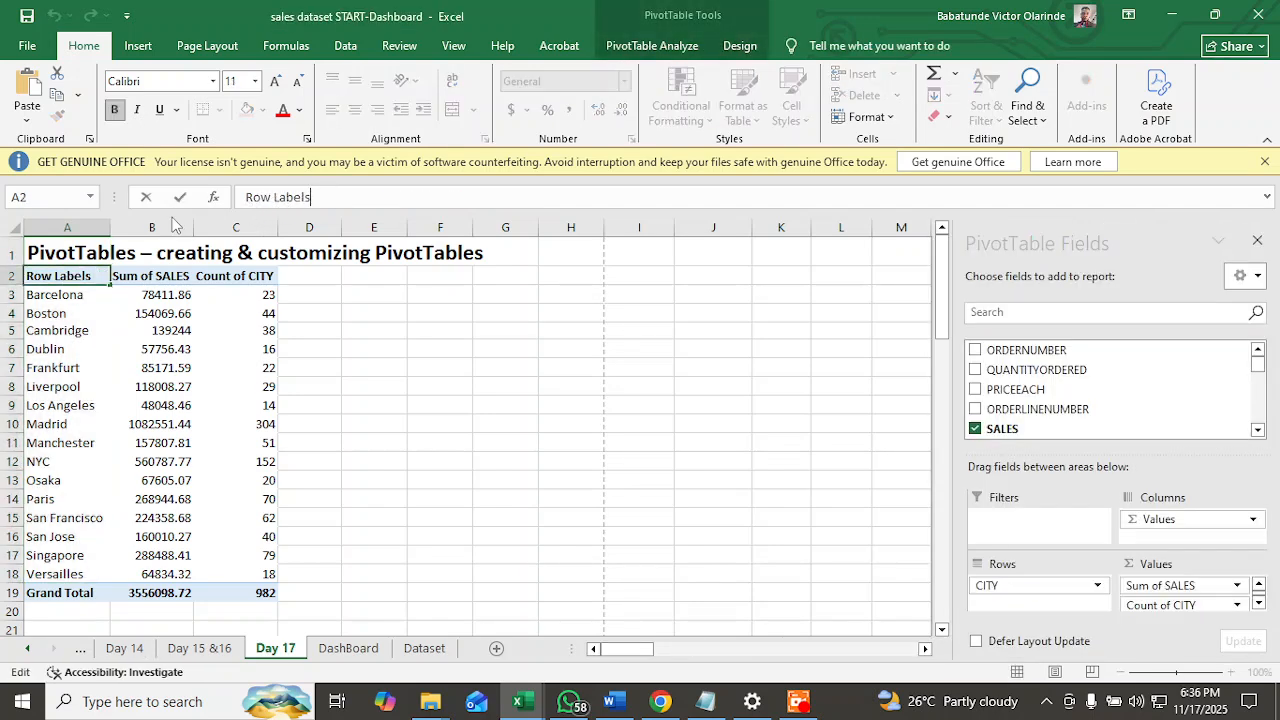
key(BackSpace)
key(BackSpace)
key(BackSpace)
key(BackSpace)
key(BackSpace)
key(BackSpace)
key(BackSpace)
key(BackSpace)
key(BackSpace)
key(BackSpace)
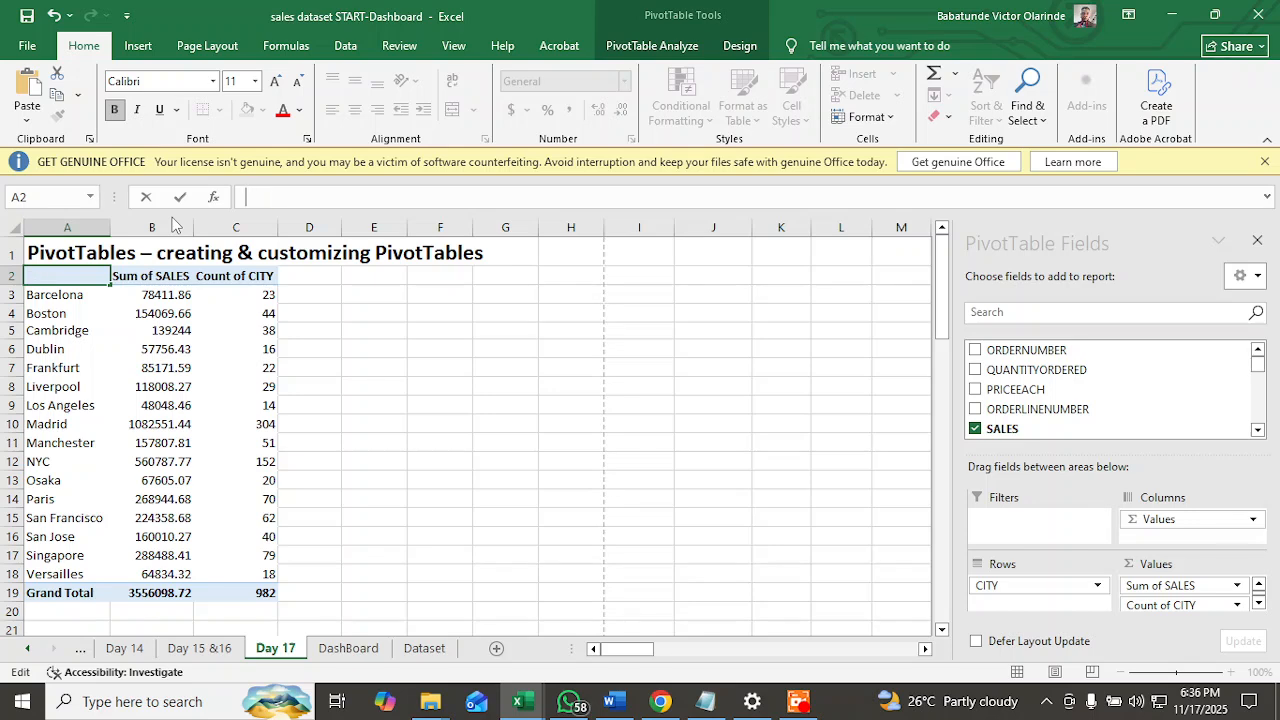
text(Cu)
key(Return)
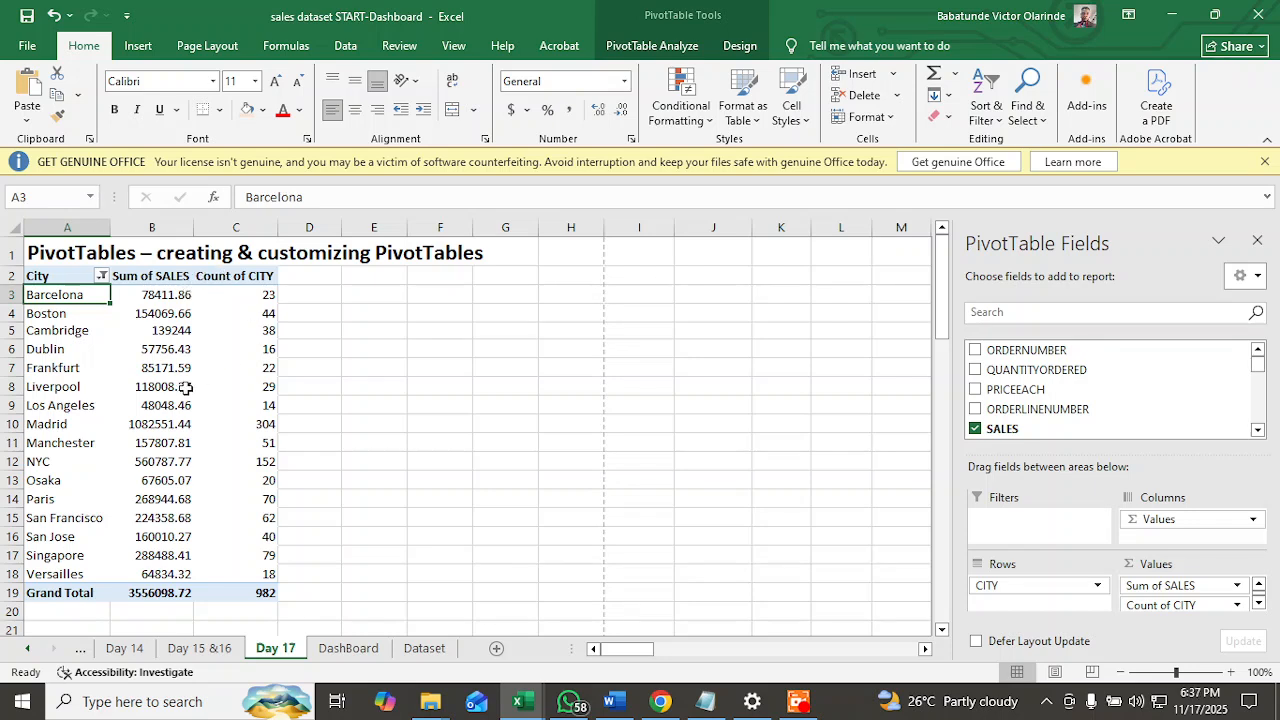
Switch the PivotTable field list to the side-by-side layout of fields and areas, and return it to the stacked layout.
mouse_move(186, 387)
click(90, 380)
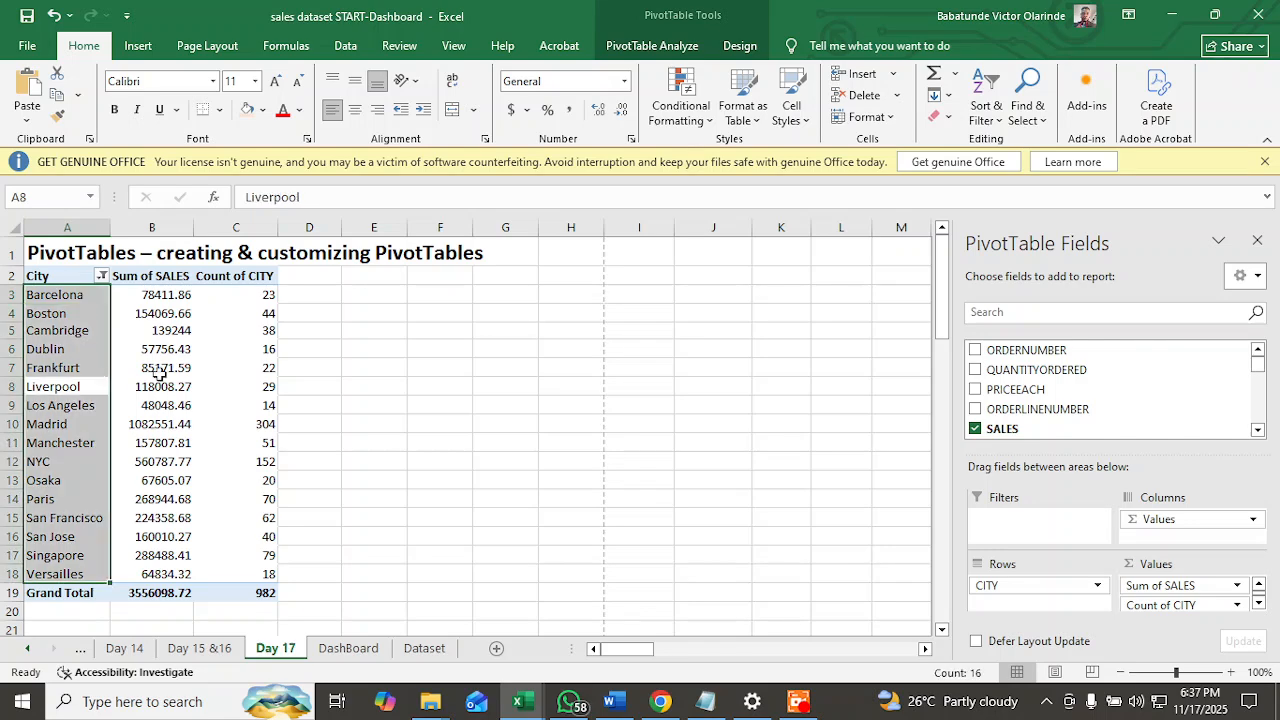
click(238, 410)
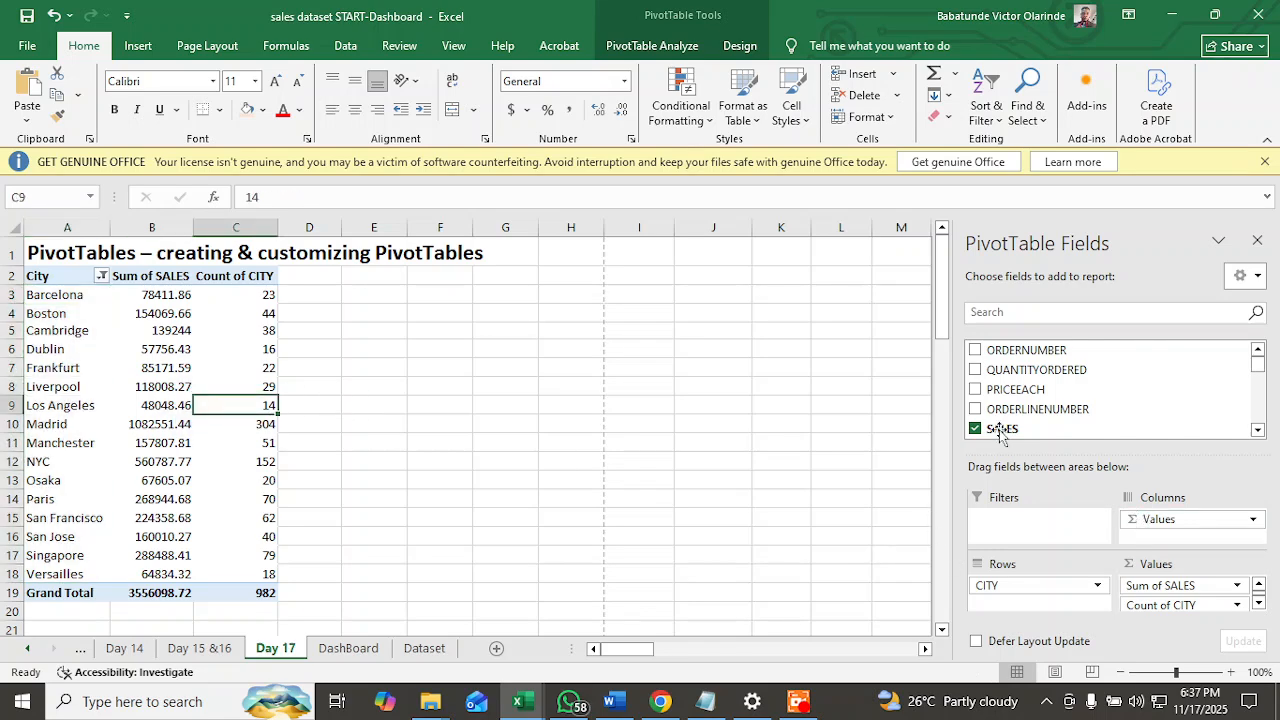
click(1250, 276)
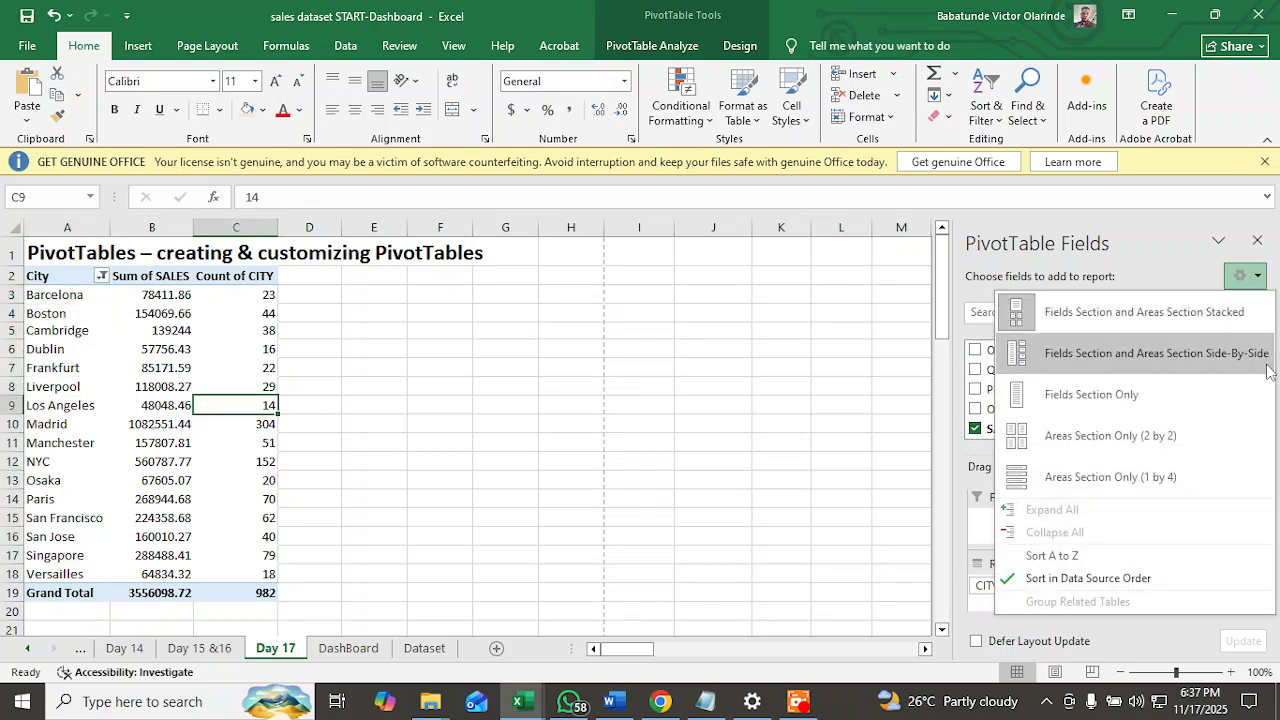
click(1120, 353)
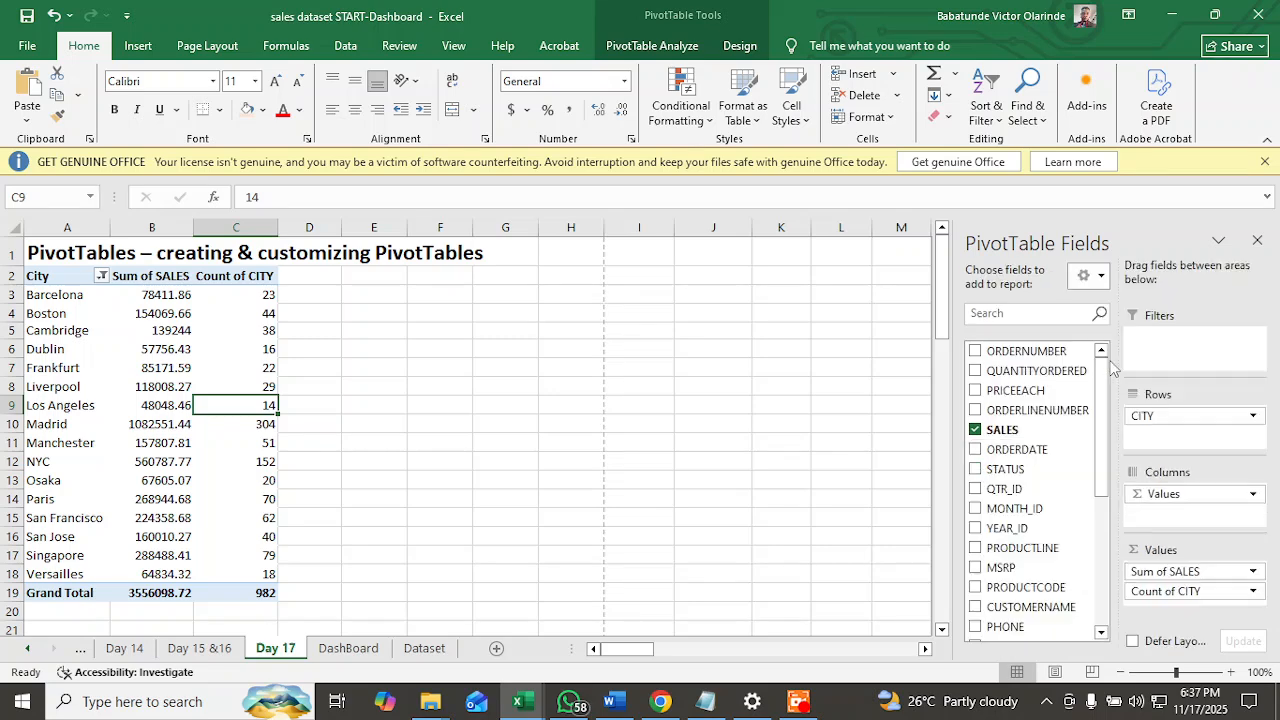
click(1100, 278)
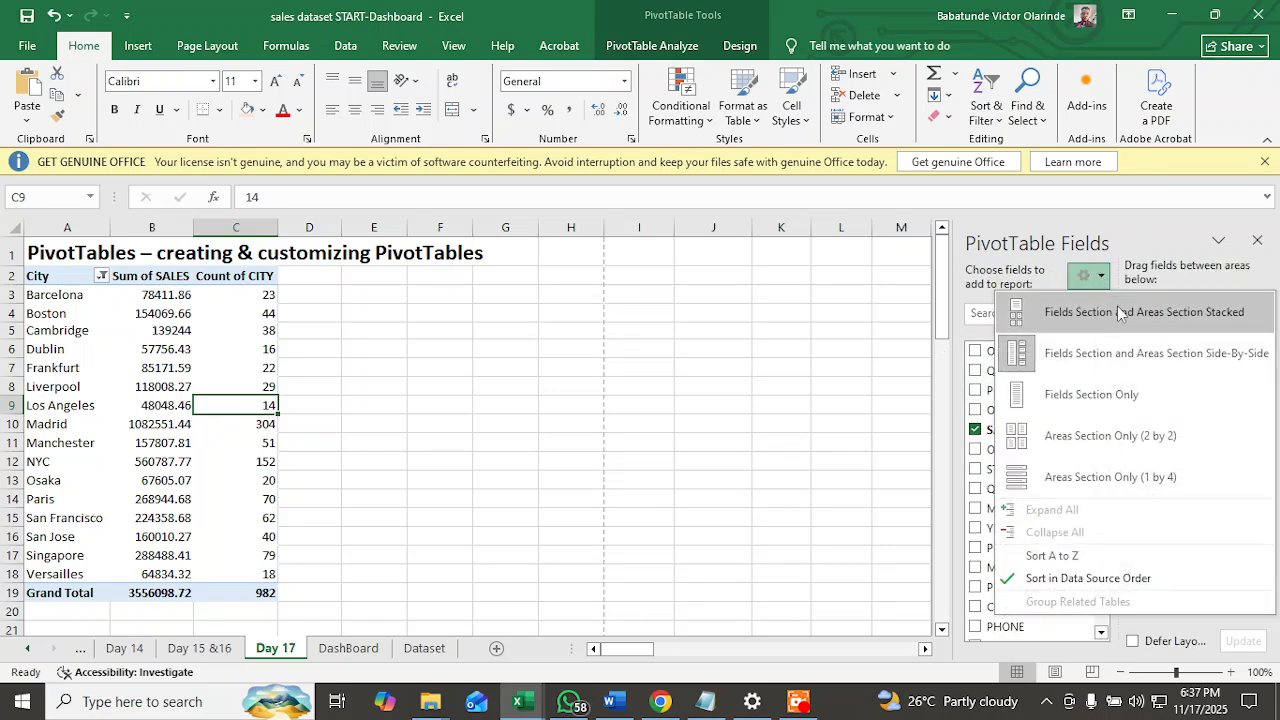
click(1128, 312)
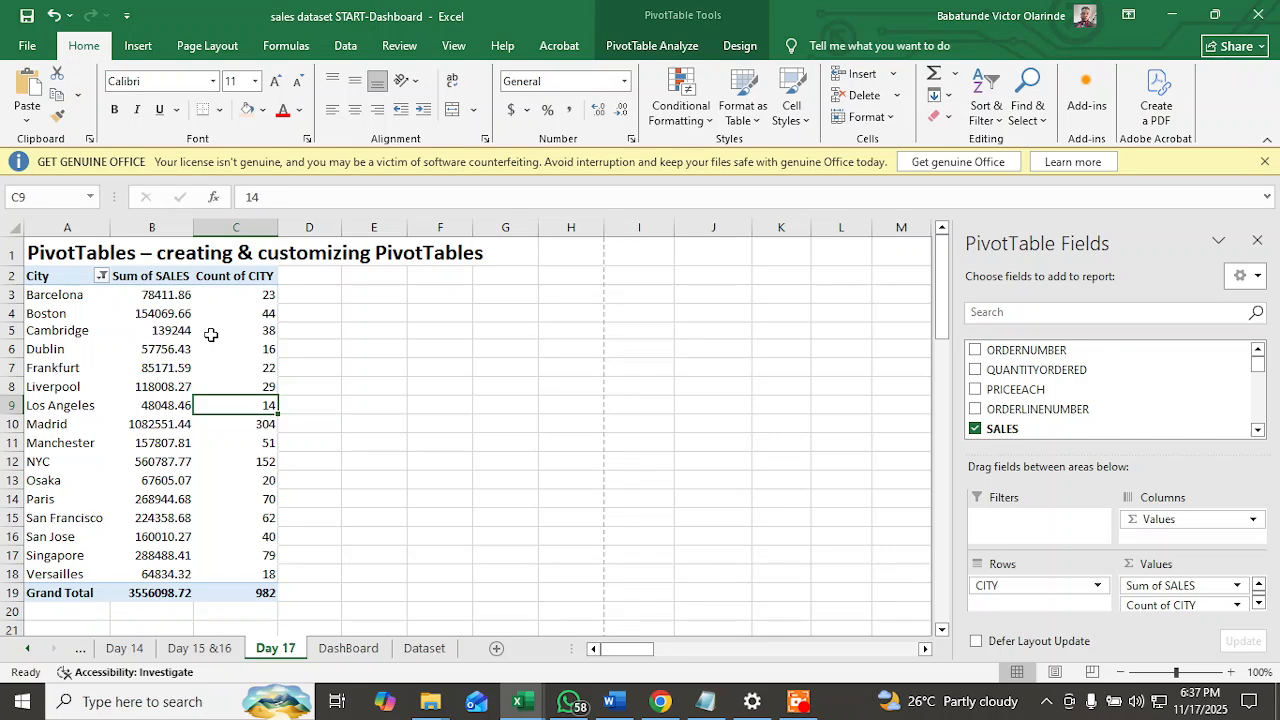
mouse_move(211, 334)
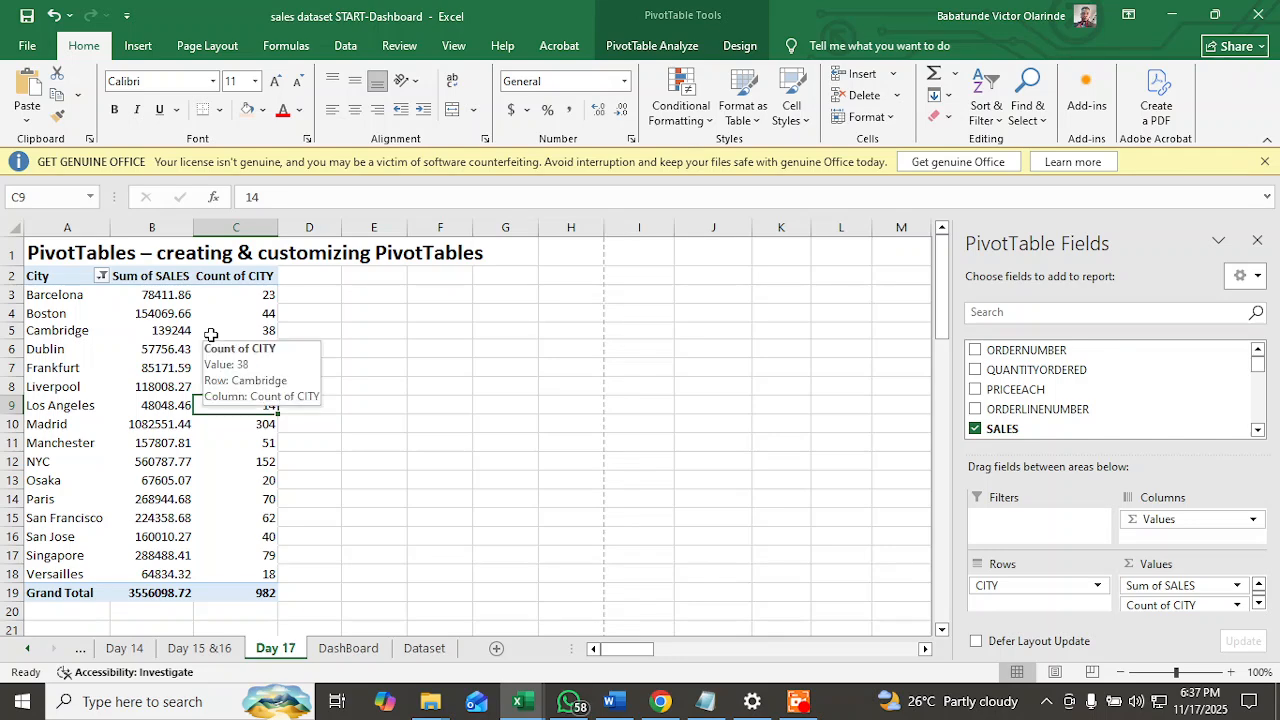